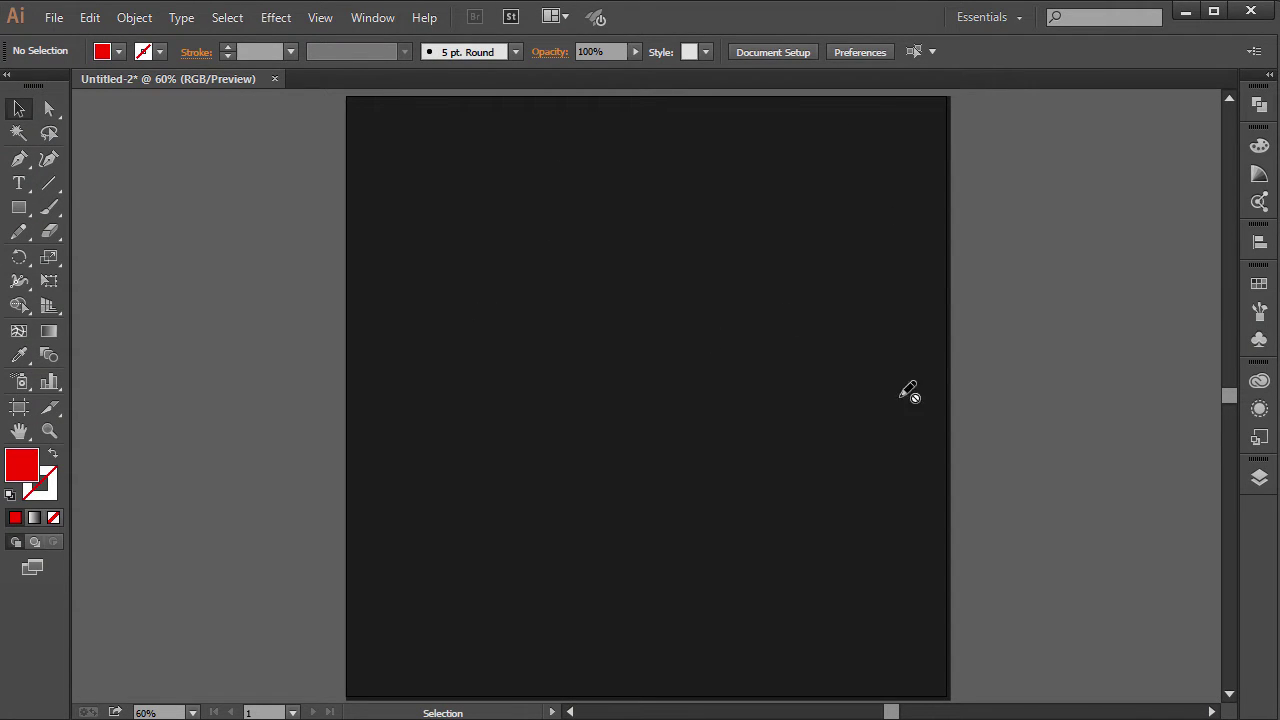
Add a new layer above the locked background layer.
left_click(1260, 479)
left_click(1180, 646)
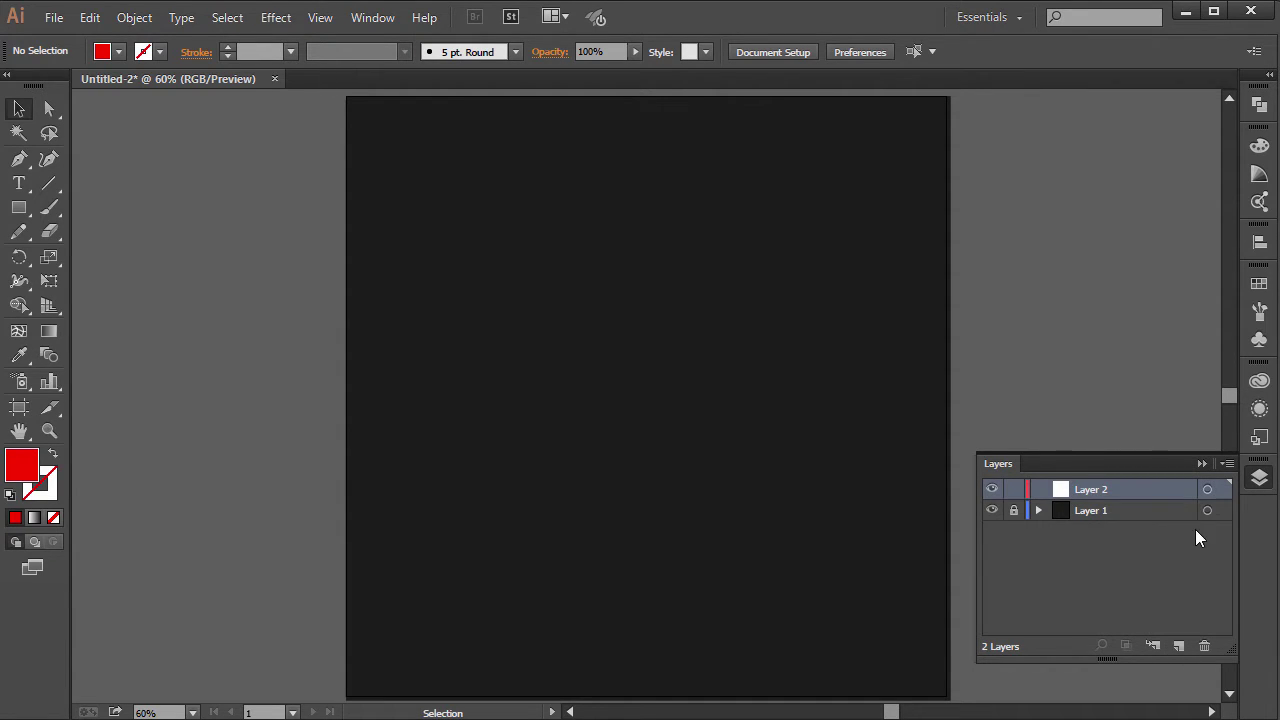
left_click(1201, 464)
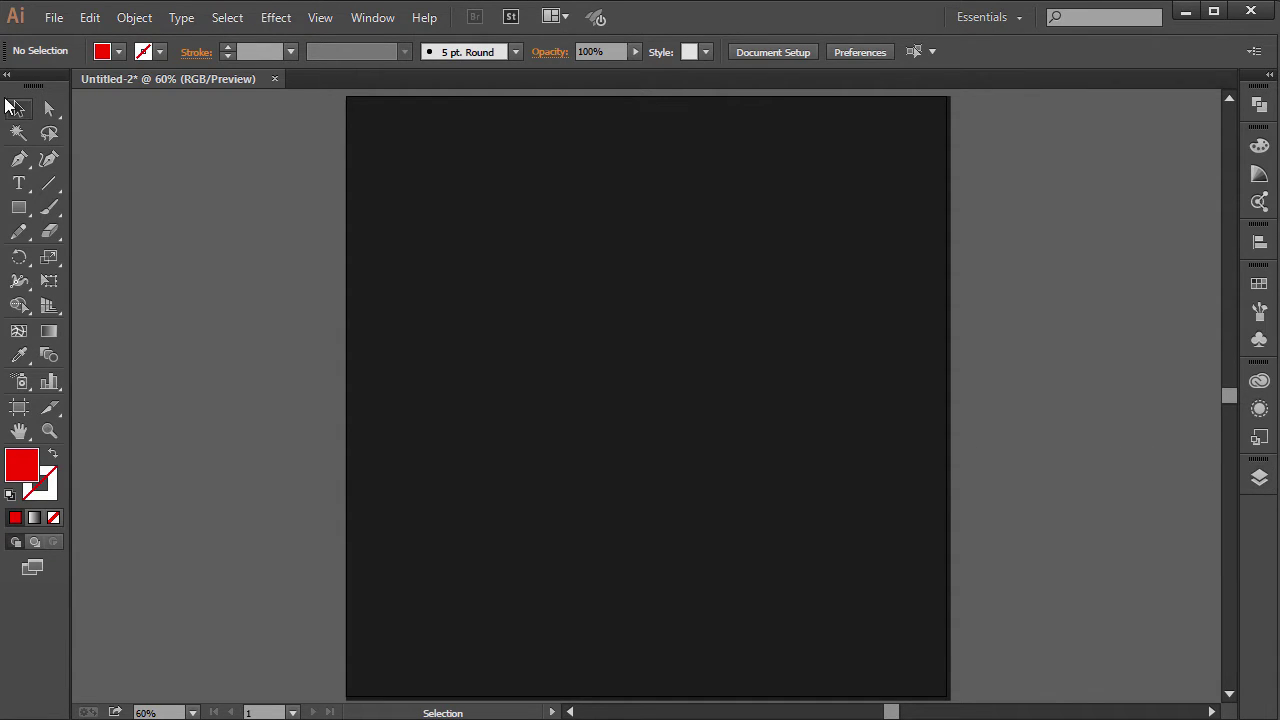
Add the letter F in Nexa Bold at 500 pt and place it near the middle of the artboard.
left_click(18, 183)
left_click(530, 408)
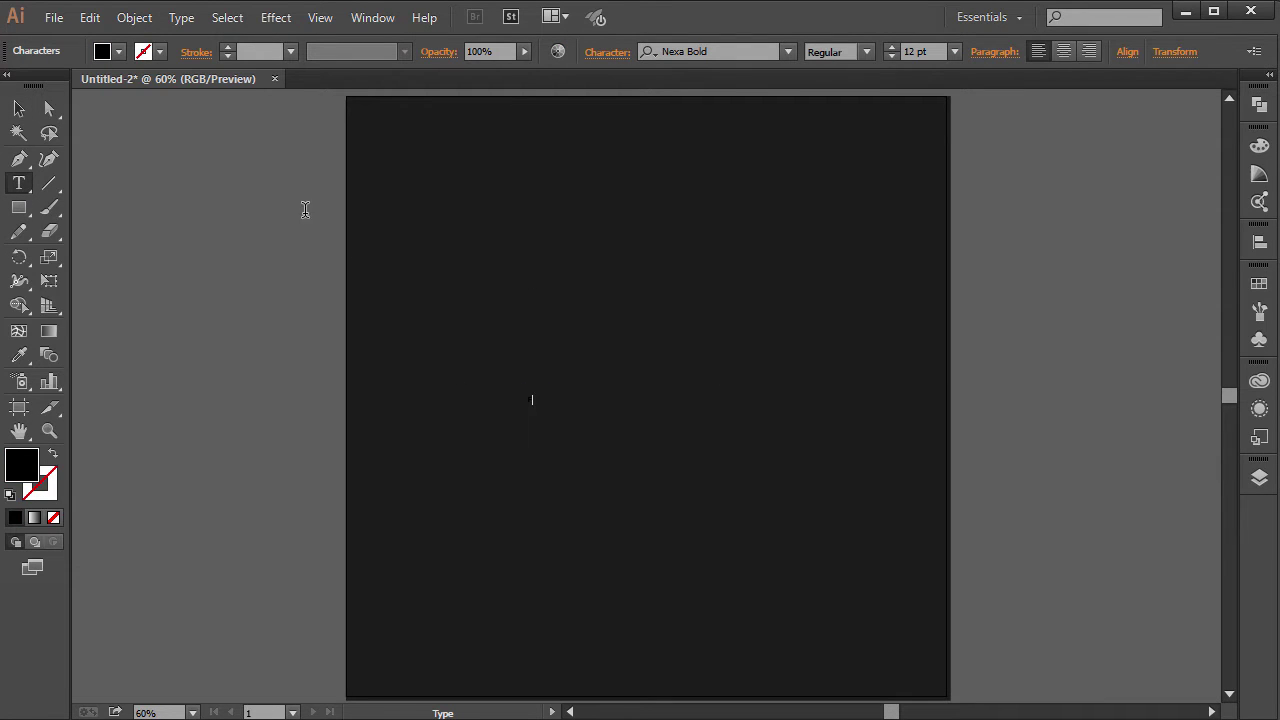
left_click(18, 108)
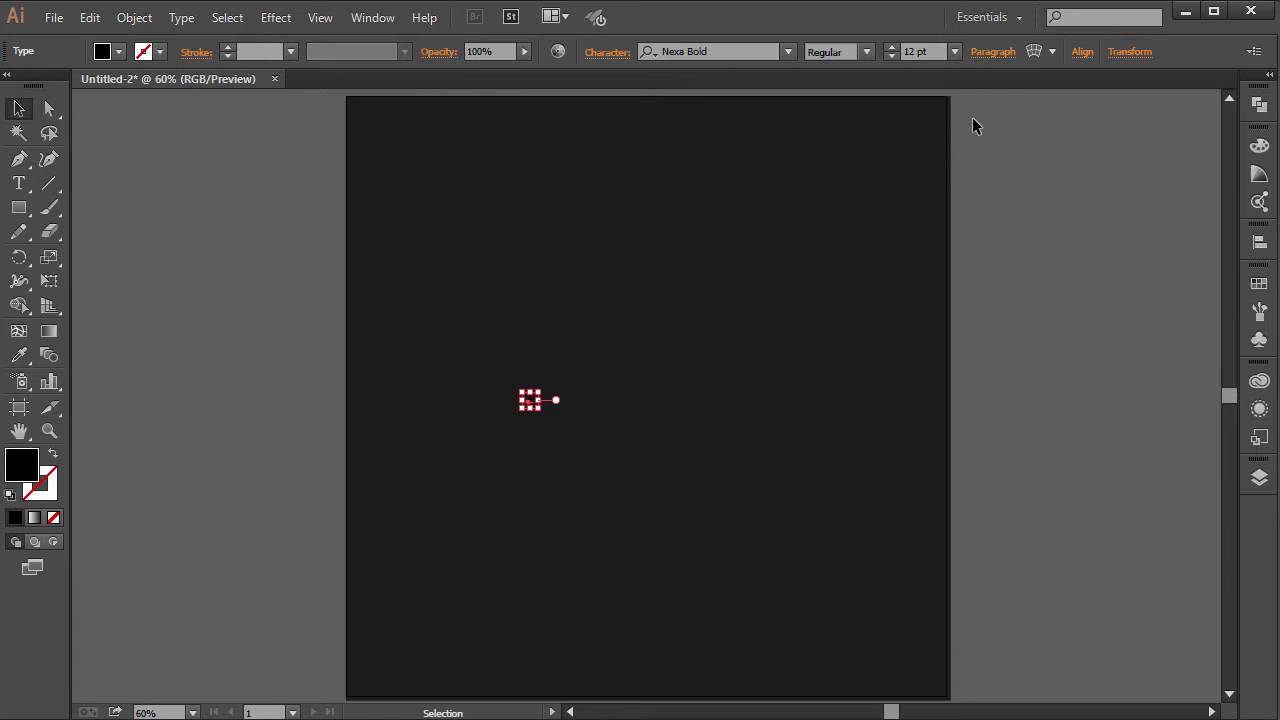
left_click(933, 53)
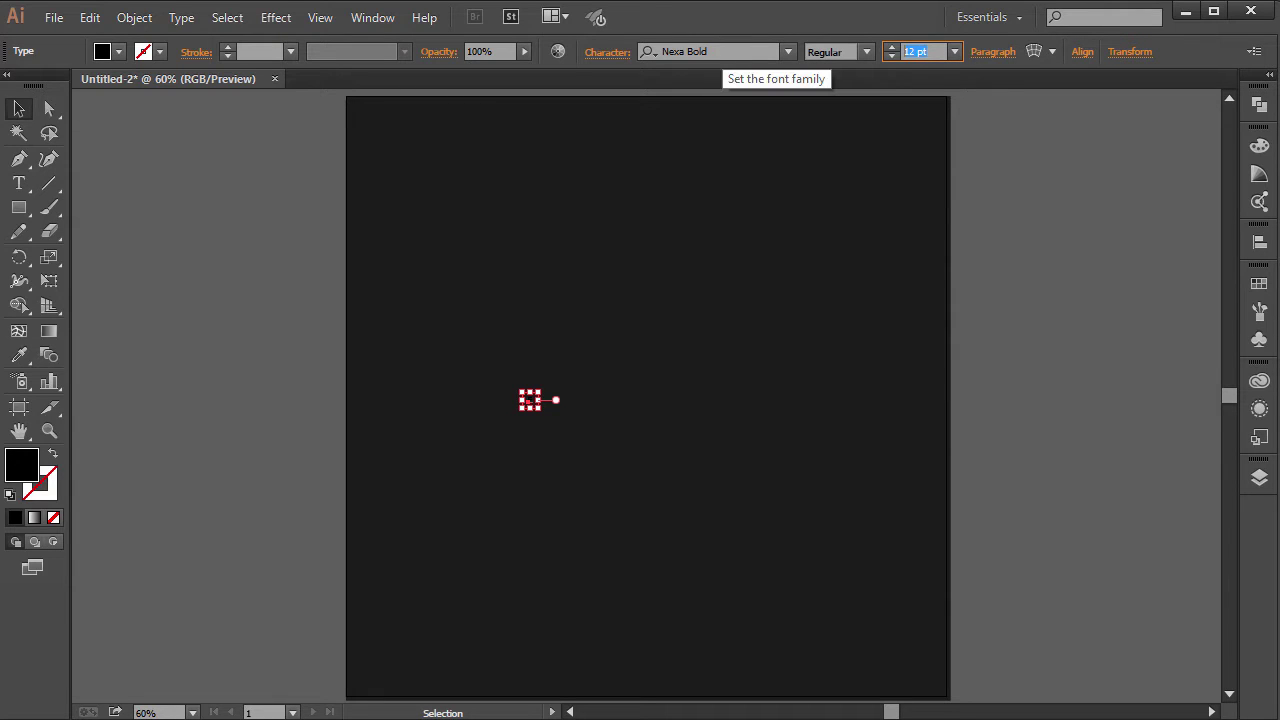
type("500 pt")
key("Return")
left_click_drag(607, 316, 634, 420)
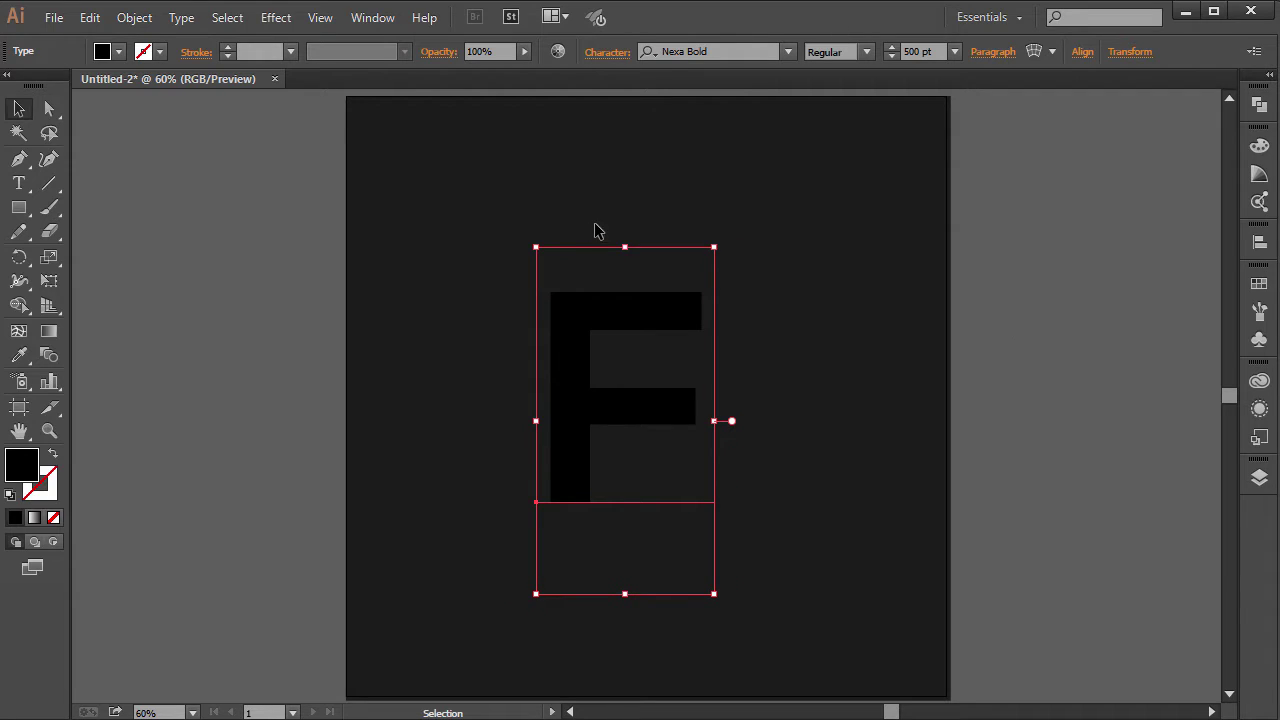
Expand the letter F's object and fill into editable shapes.
left_click(132, 18)
left_click(165, 231)
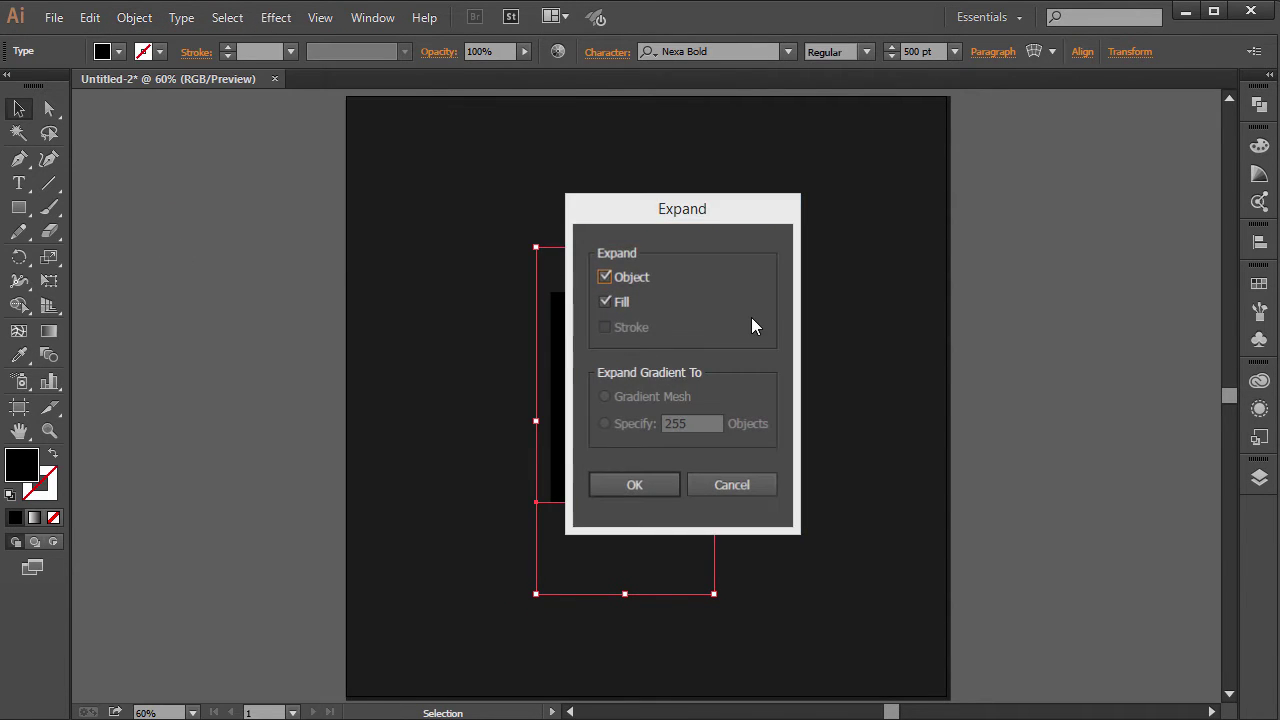
key("Return")
Scale up the expanded F and position it around the centre of the artboard.
left_click(754, 324)
left_click(694, 309)
left_click_drag(702, 292, 844, 180)
left_click(1042, 237)
left_click_drag(648, 444, 678, 441)
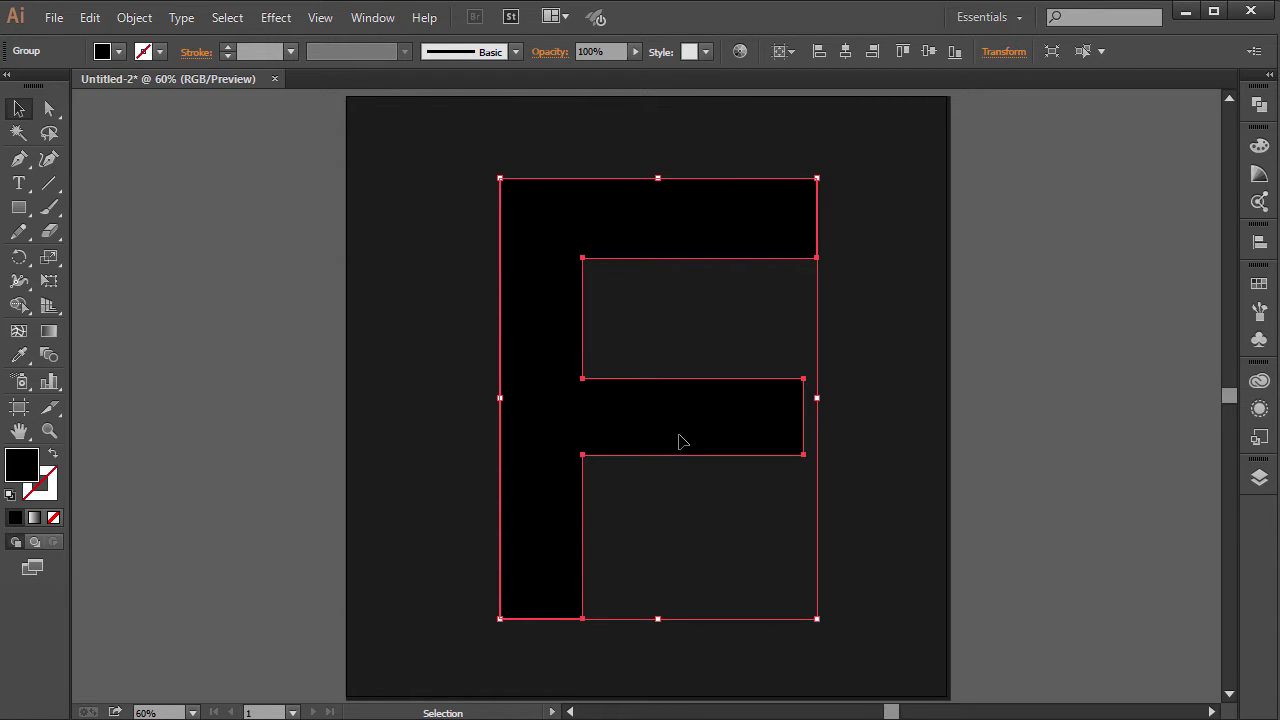
Delete the two outer anchor points of the F's middle bar.
left_click(670, 365)
left_click(638, 414)
left_click_drag(786, 340, 810, 490)
key("p")
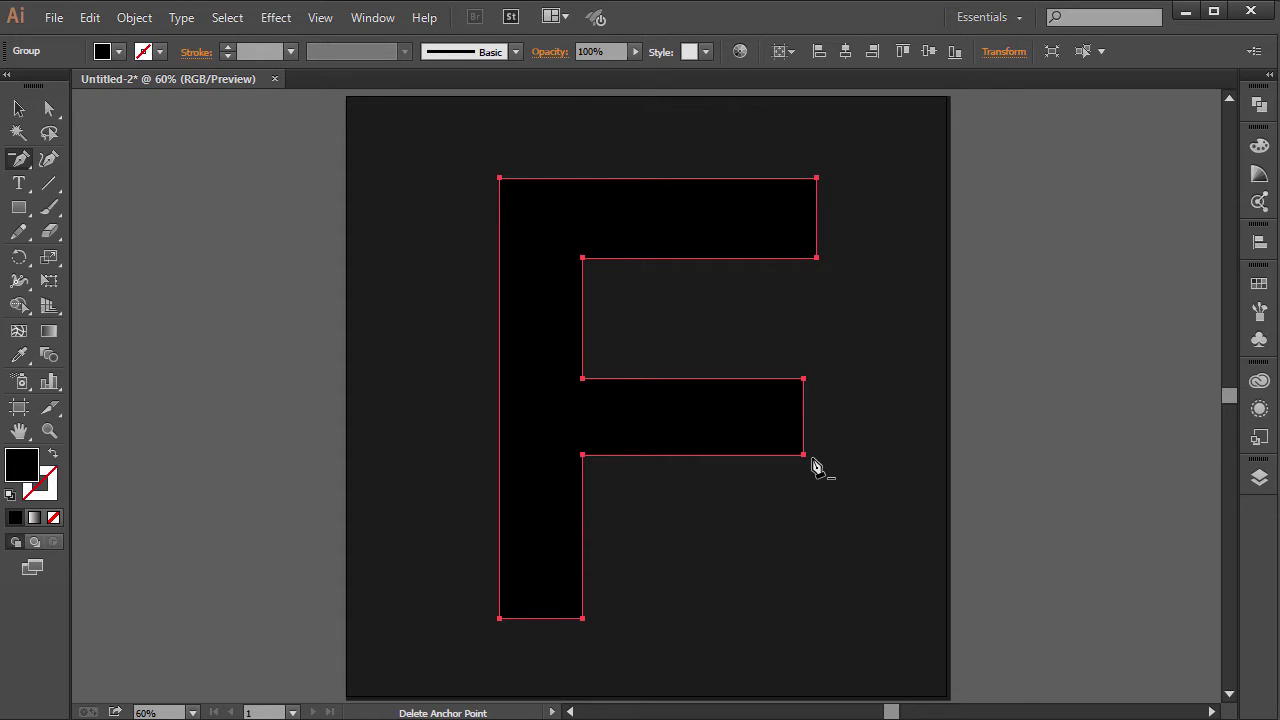
left_click(817, 447)
left_click(803, 405)
left_click(803, 455)
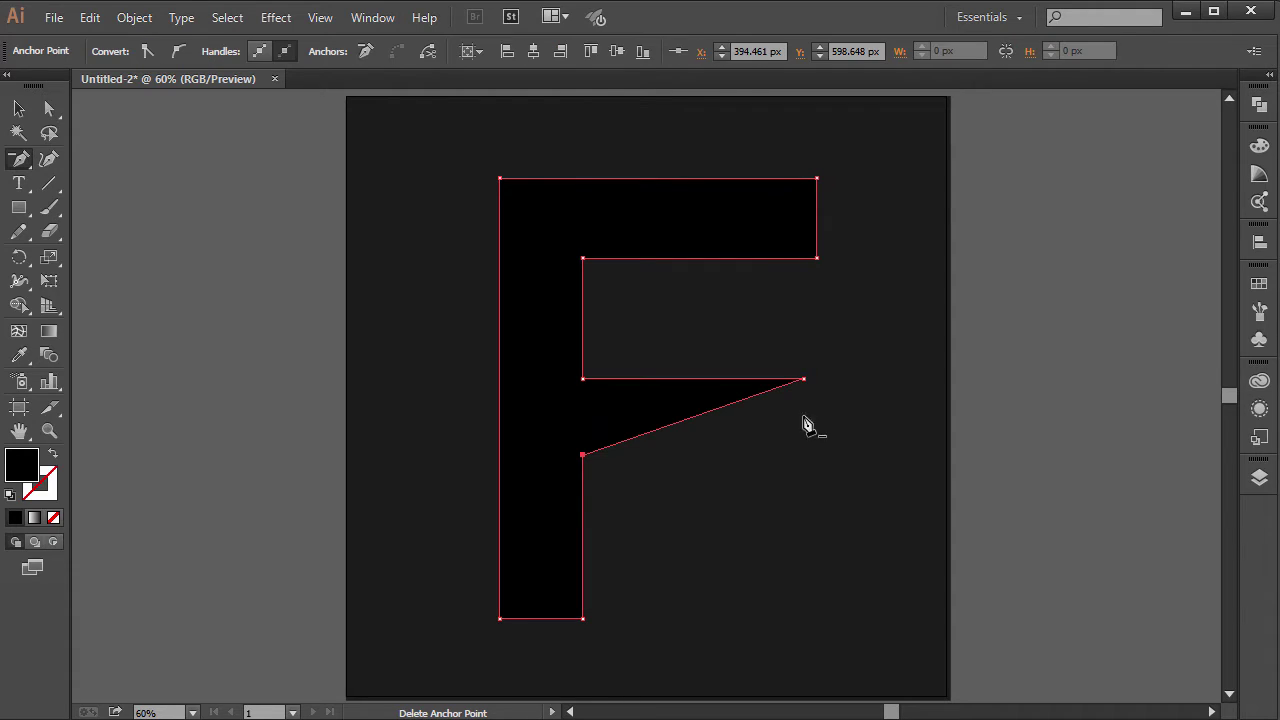
left_click(803, 378)
key("v")
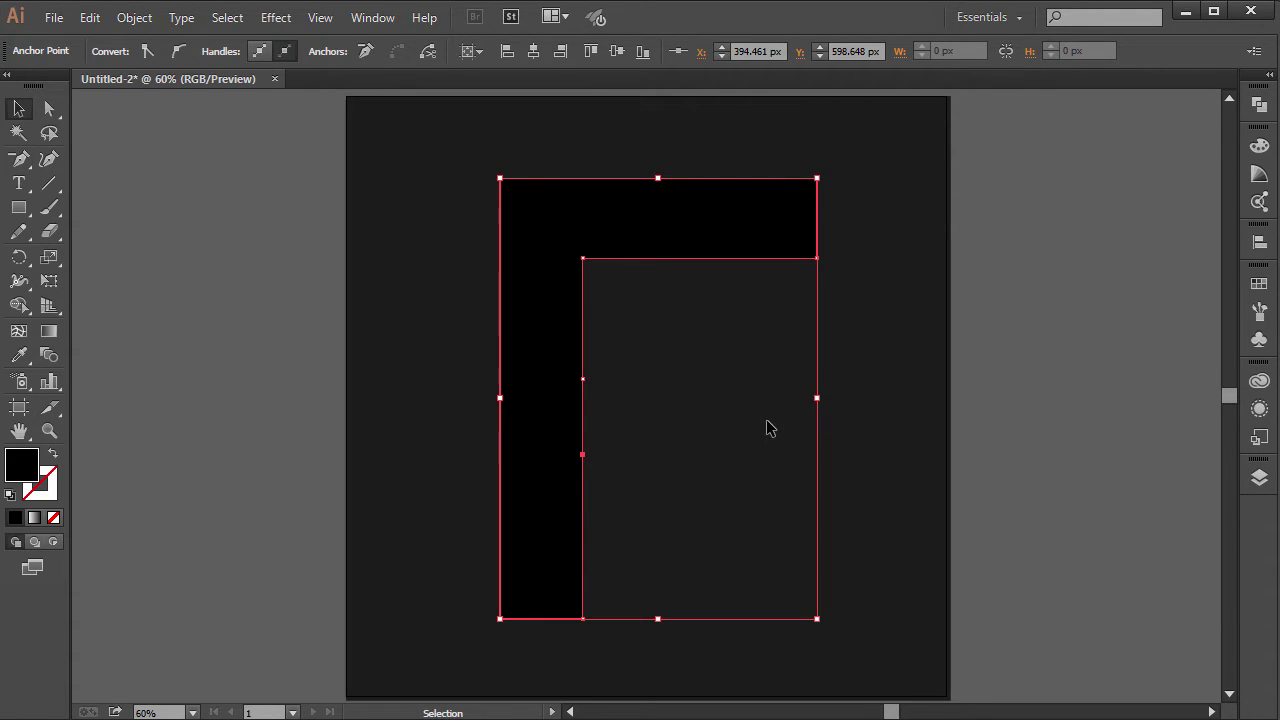
Remove the leftover anchor points of the middle bar from the stem's inner edge and reselect the shape.
key("p")
left_click(584, 379)
key("v")
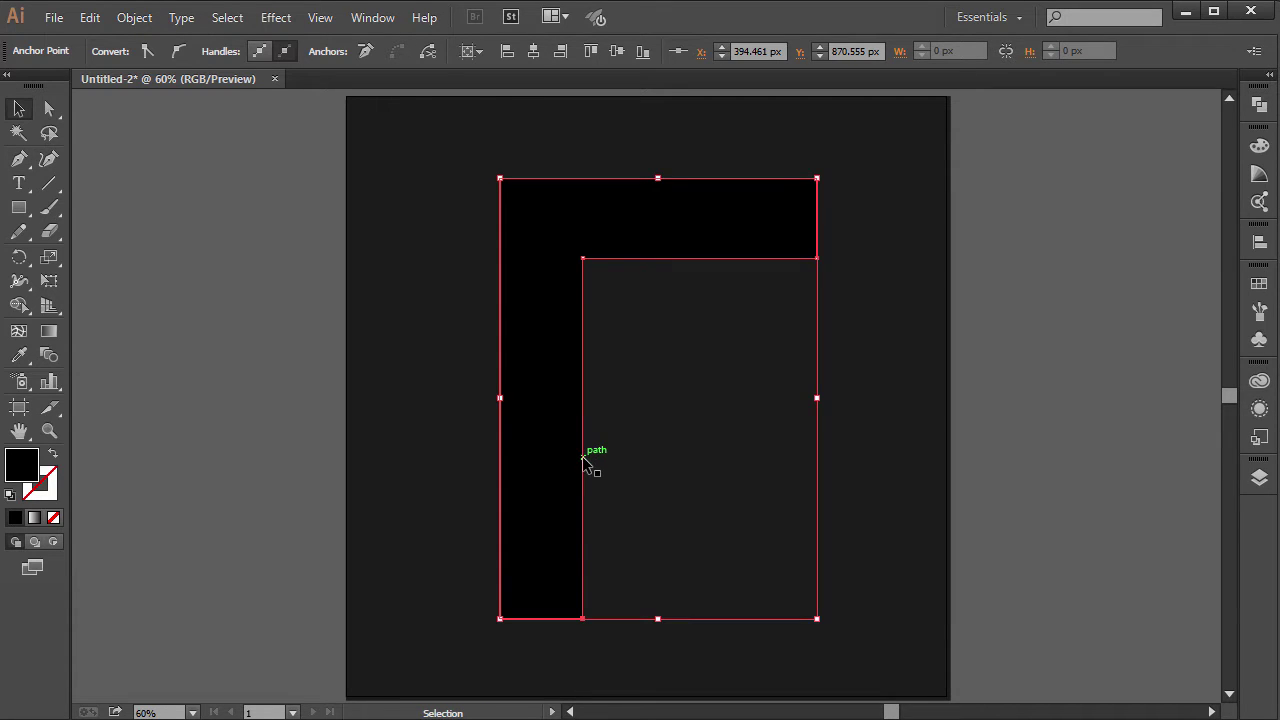
left_click(1038, 310)
left_click(520, 322)
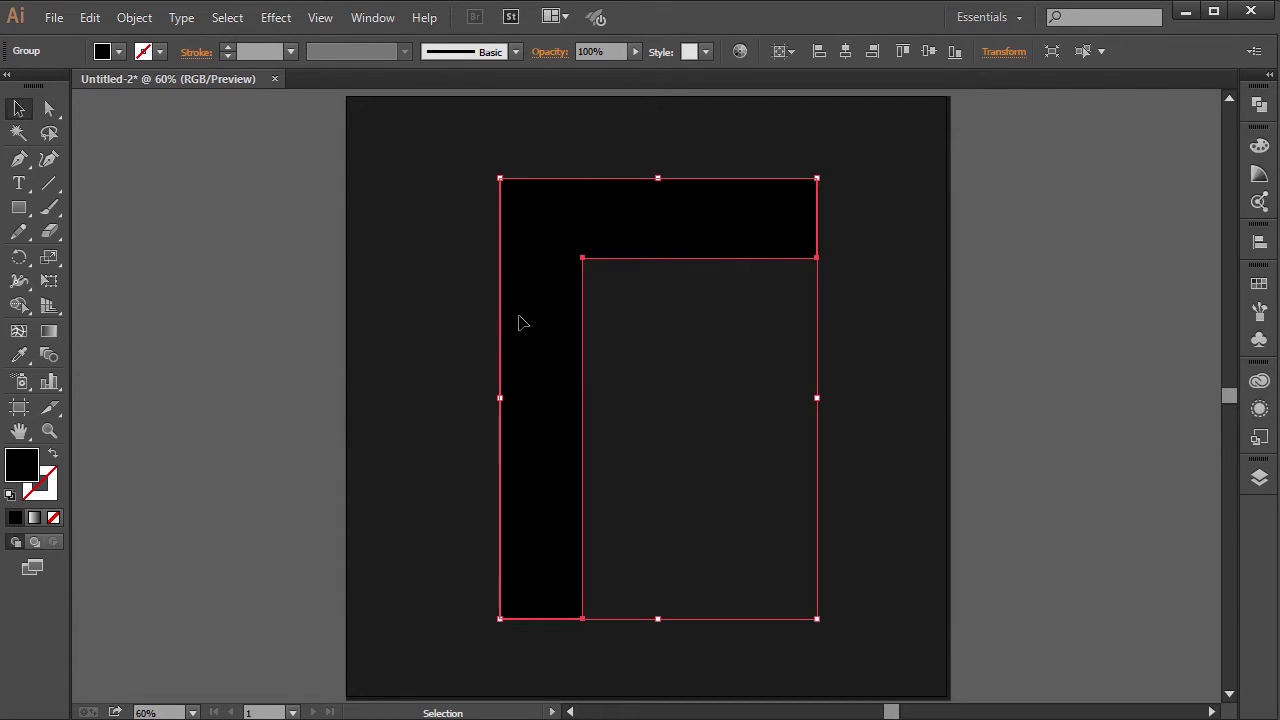
Draw a rectangle matching the F's top arm and move it straight down as the new middle bar.
left_click(18, 208)
left_click_drag(817, 178, 499, 257)
key("v")
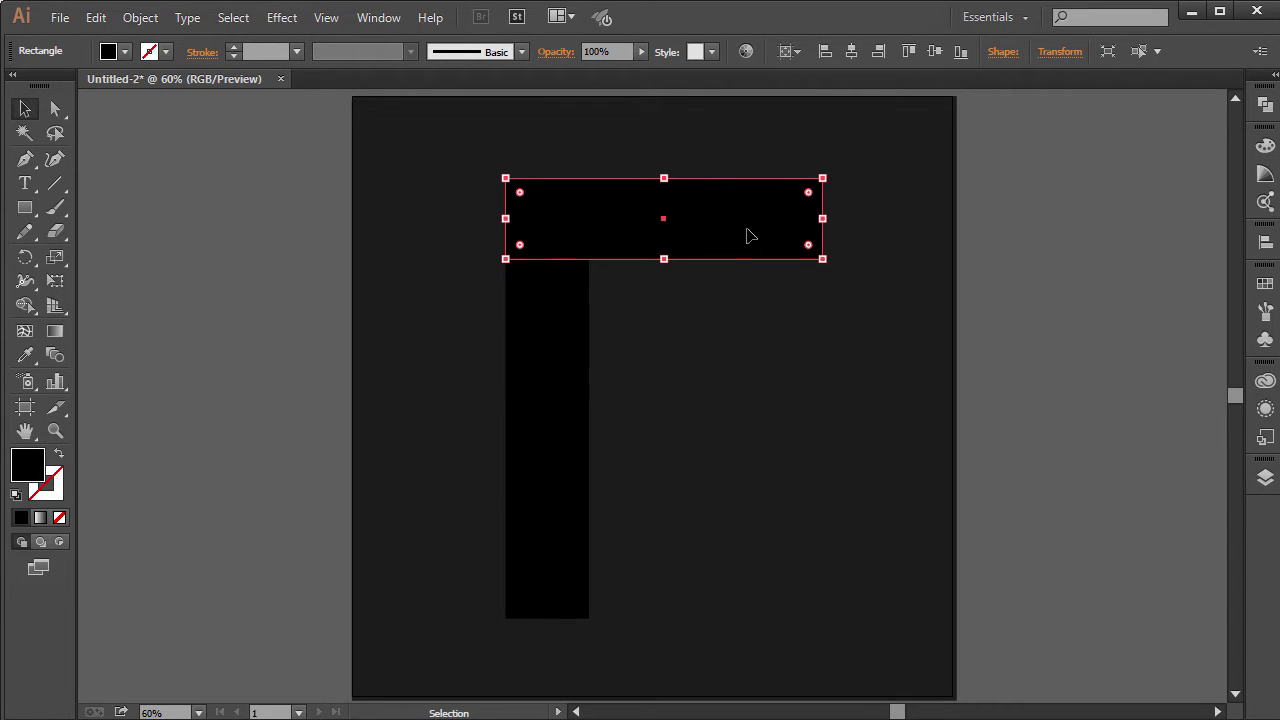
left_click_drag(735, 242, 728, 417)
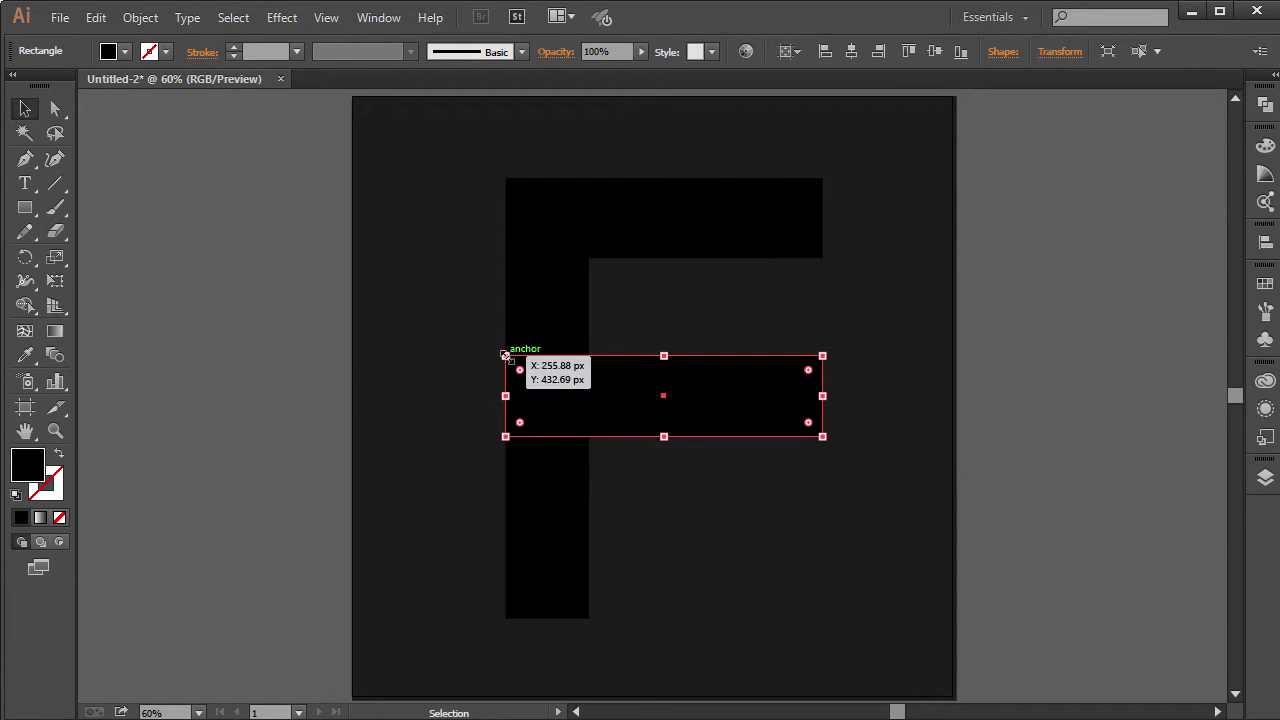
Shorten the middle bar by moving its two left corner points right, past the stem, to leave a narrow gap.
key("a")
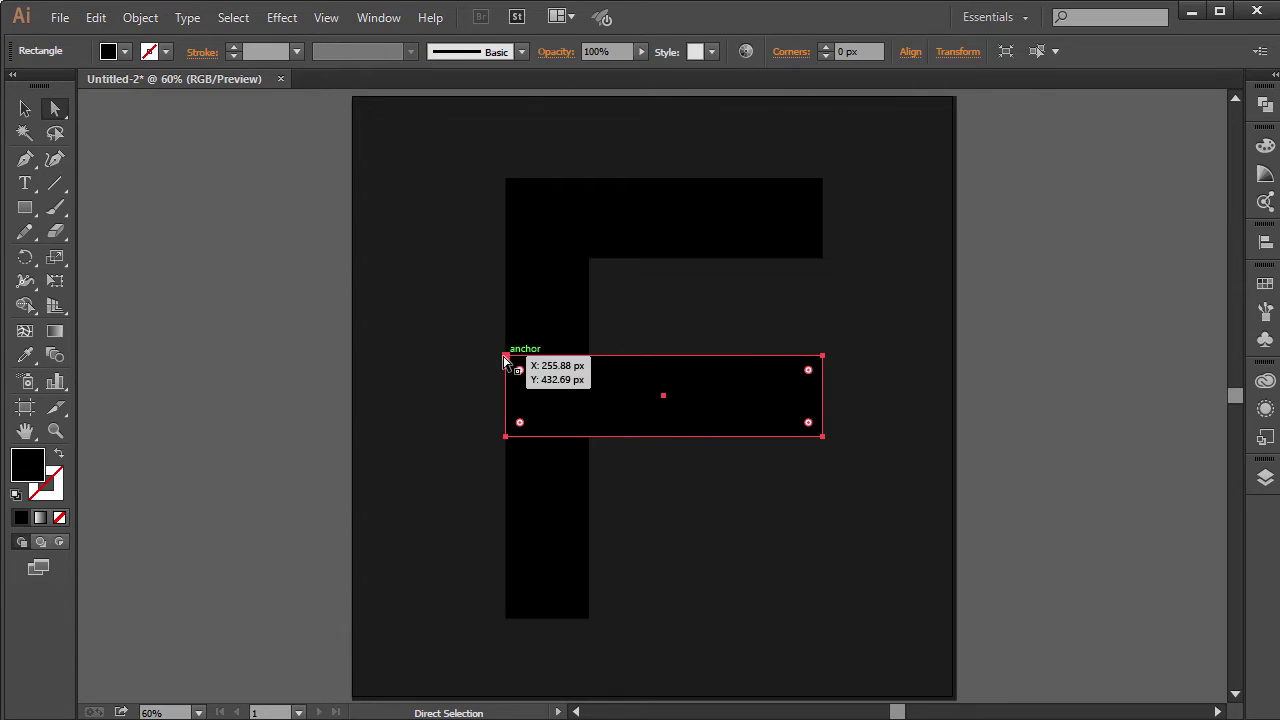
left_click(505, 356)
left_click(505, 436, "shift")
key("shift+Right")
key("shift+Right")
key("shift+Right")
key("shift+Right")
key("shift+Right")
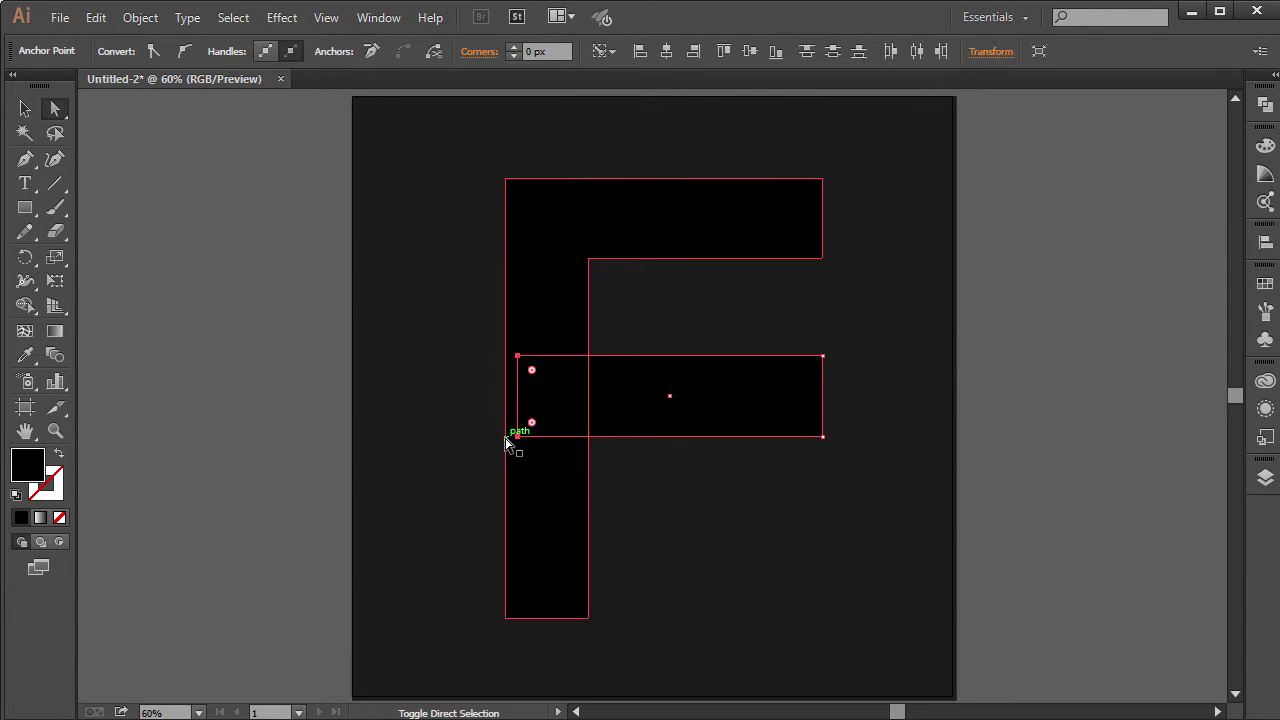
key("shift+Right")
key("shift+Right")
key("shift+Right")
key("shift+Right")
key("shift+Right")
key("shift+Right")
key("shift+Right")
key("shift+Right")
key("shift+Right")
key("shift+Right")
key("shift+Right")
key("shift+Right")
key("shift+Right")
key("shift+Right")
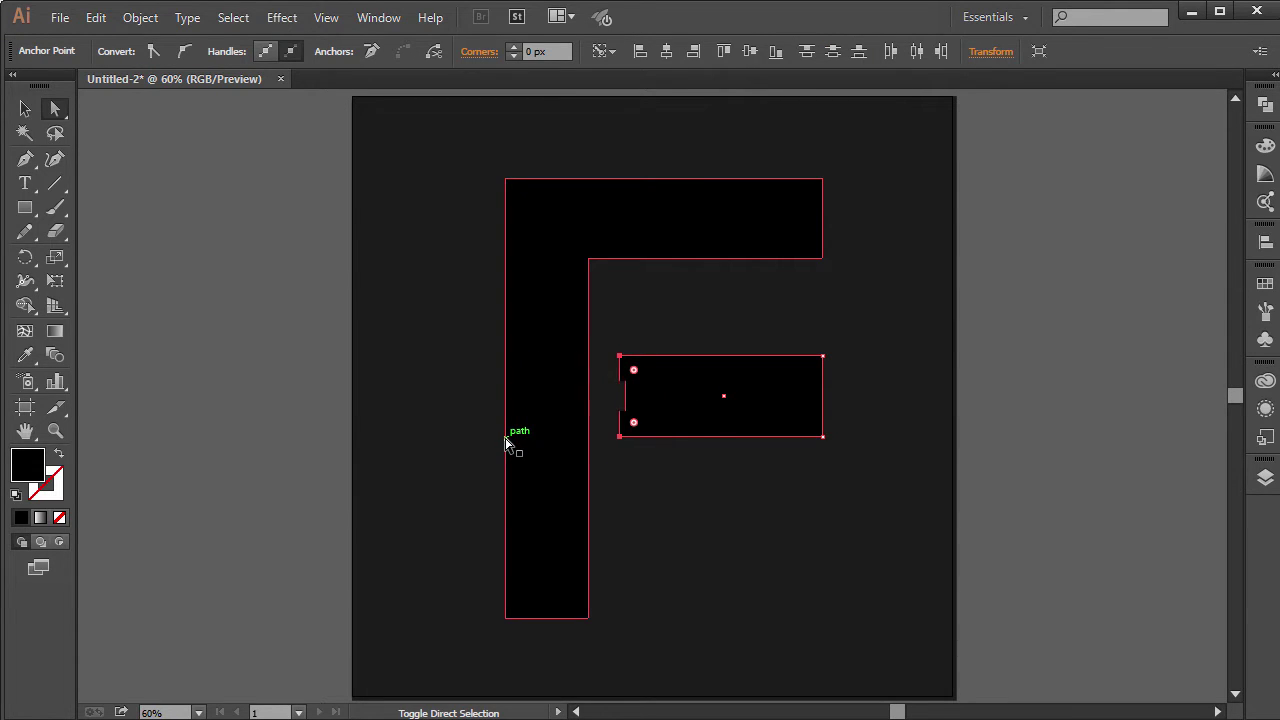
left_click(1058, 360)
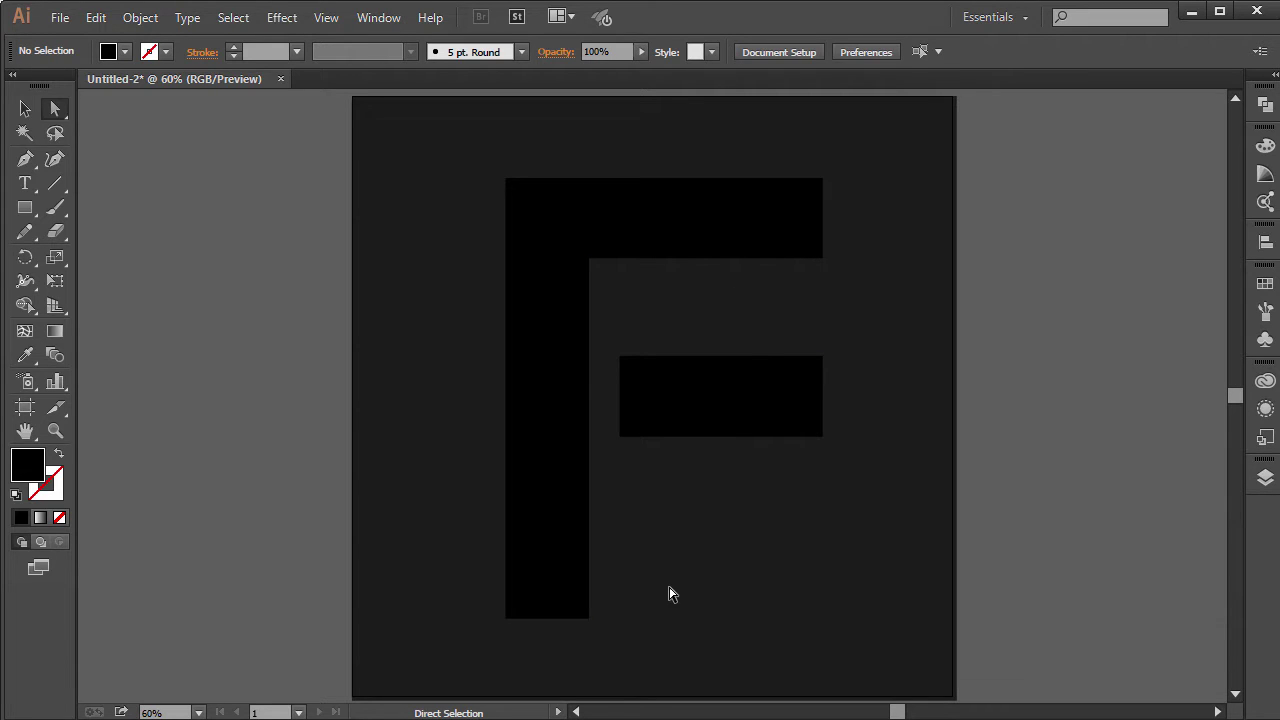
Lower the stem's bottom-left corner point to give the stem a slanted end.
left_click_drag(471, 600, 551, 666)
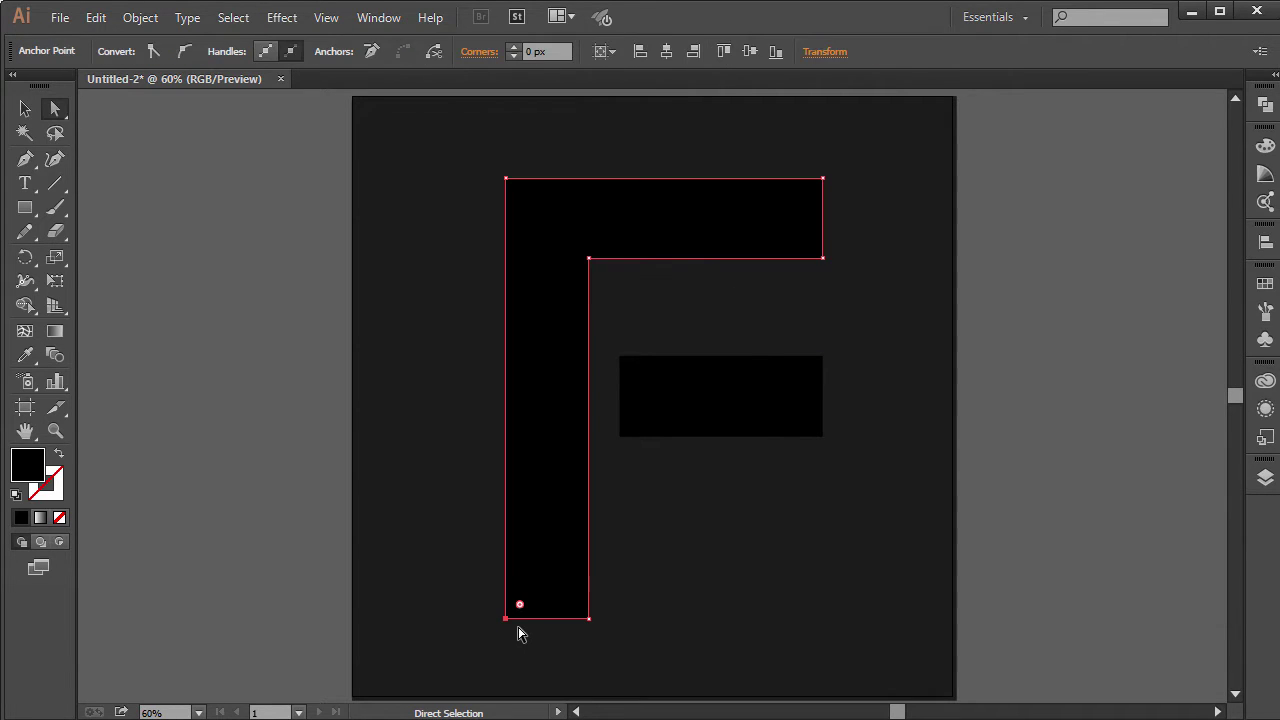
key("shift+Down")
key("shift+Down")
key("shift+Down")
key("shift+Down")
key("shift+Down")
key("shift+Down")
key("shift+Down")
key("shift+Down")
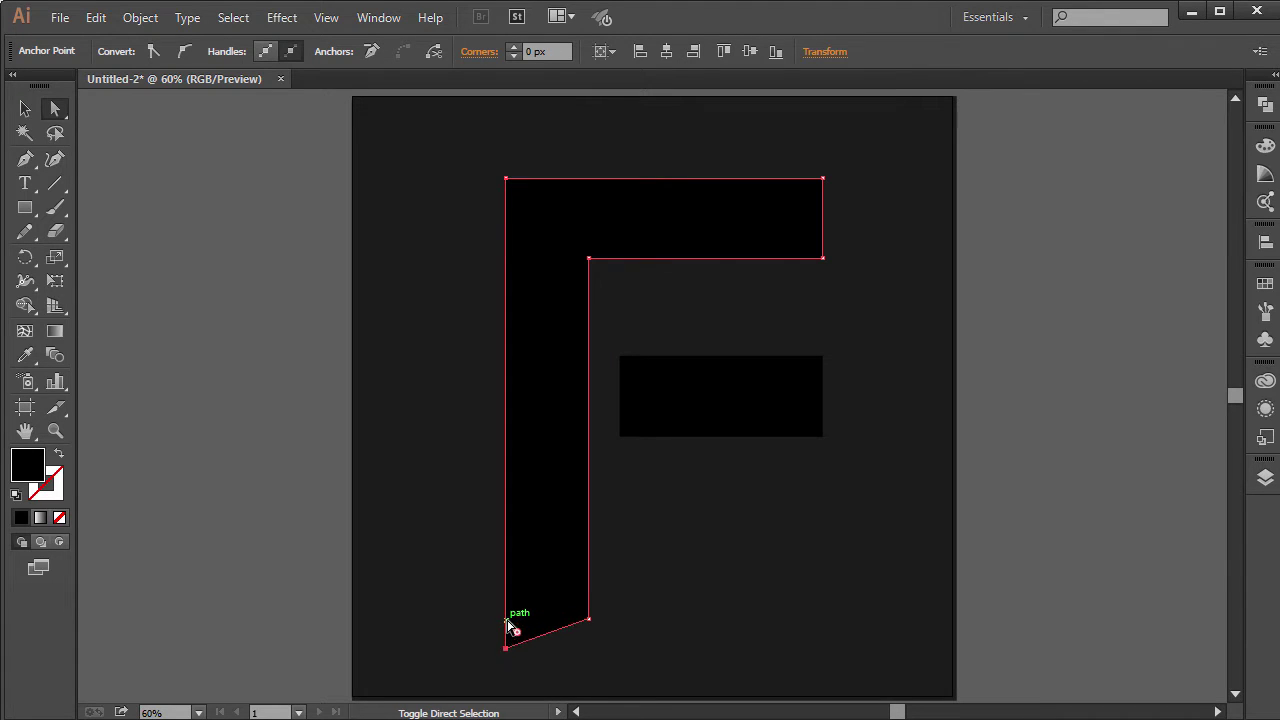
left_click(968, 425)
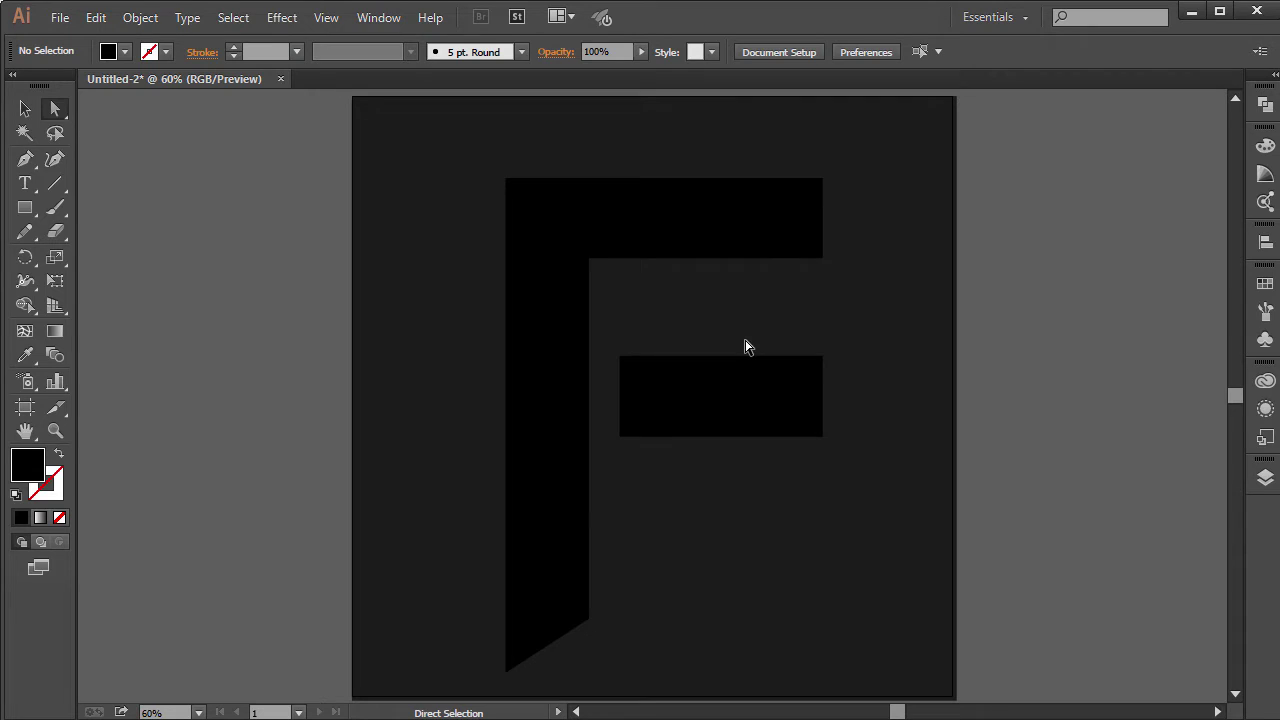
Extend the top arm and the middle bar equally to the right by moving their right-end points.
left_click_drag(868, 136, 786, 526)
left_click_drag(914, 578, 791, 177)
key("shift+Right")
key("shift+Right")
key("shift+Right")
key("shift+Right")
key("shift+Right")
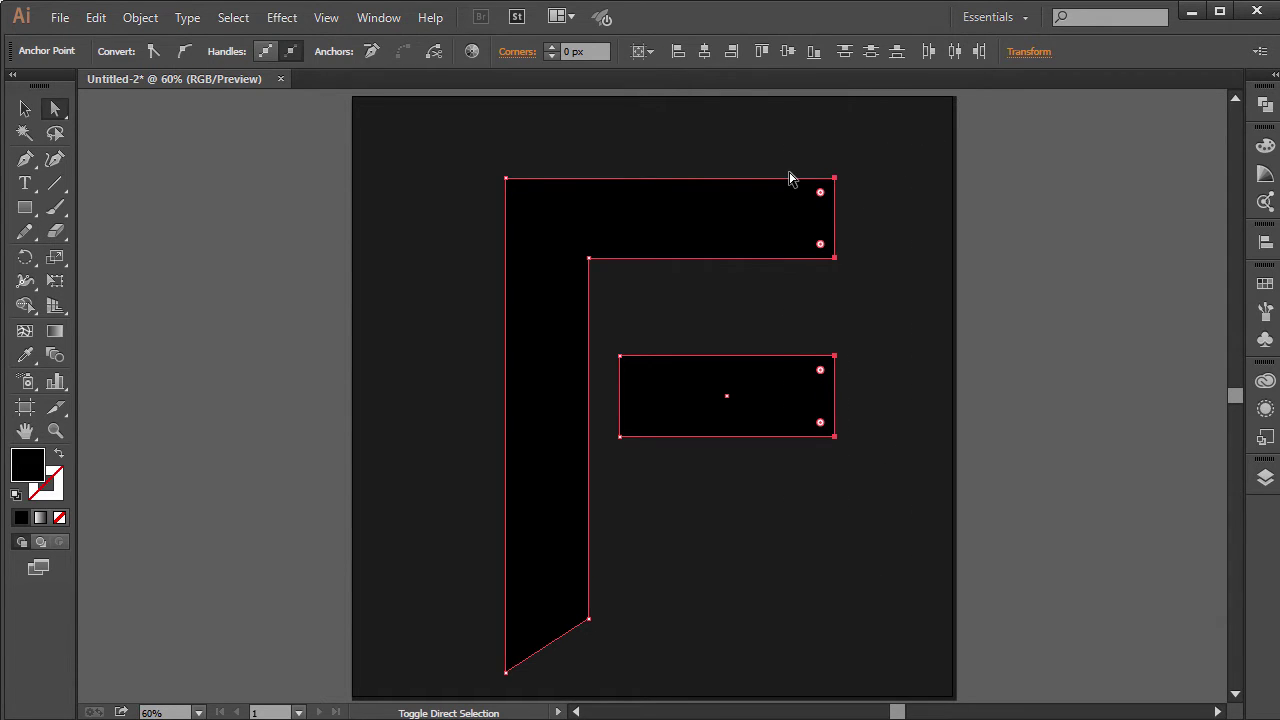
left_click(1005, 337)
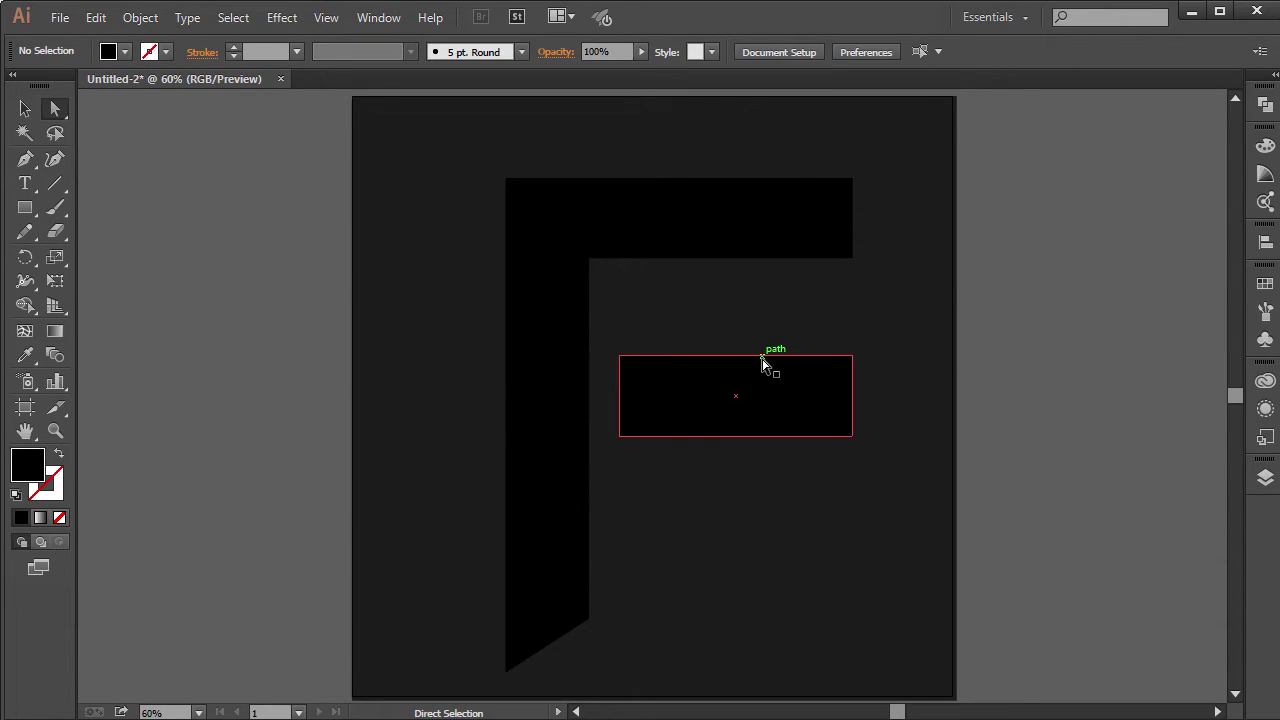
Fill both parts of the F with white (ffffff).
left_click_drag(854, 490, 495, 145)
double_click(14, 470)
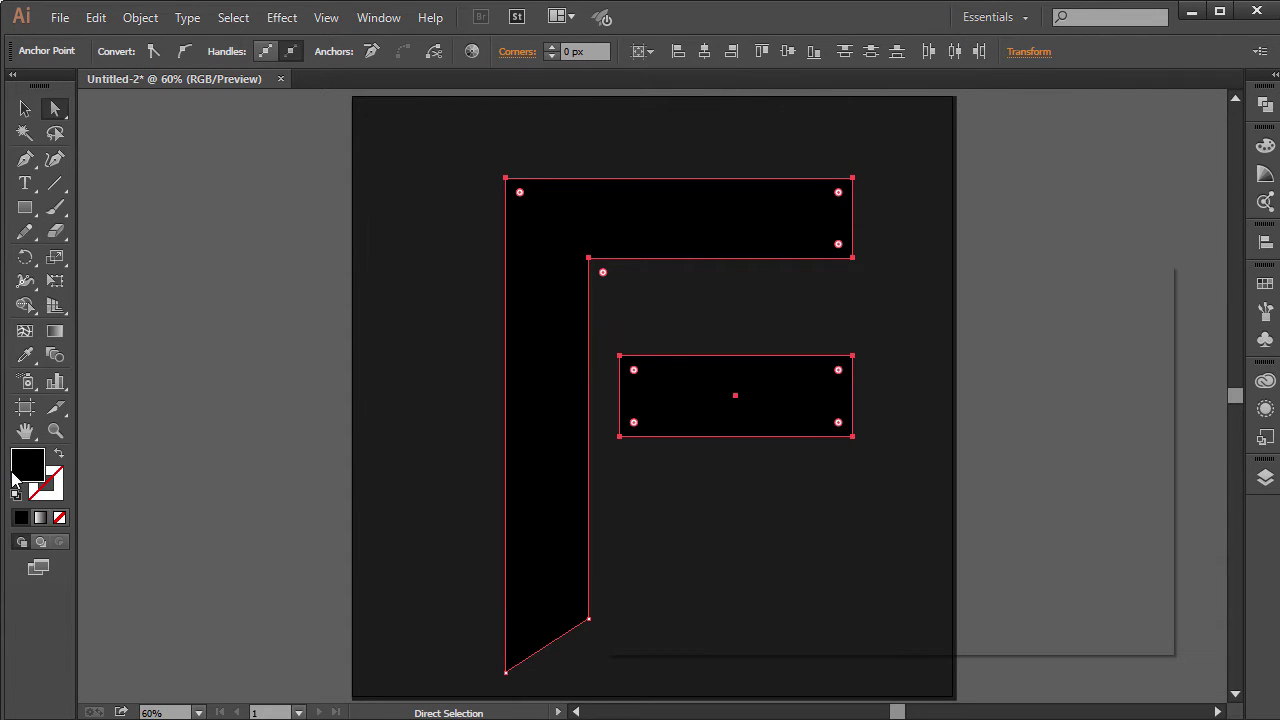
left_click_drag(757, 400, 621, 329)
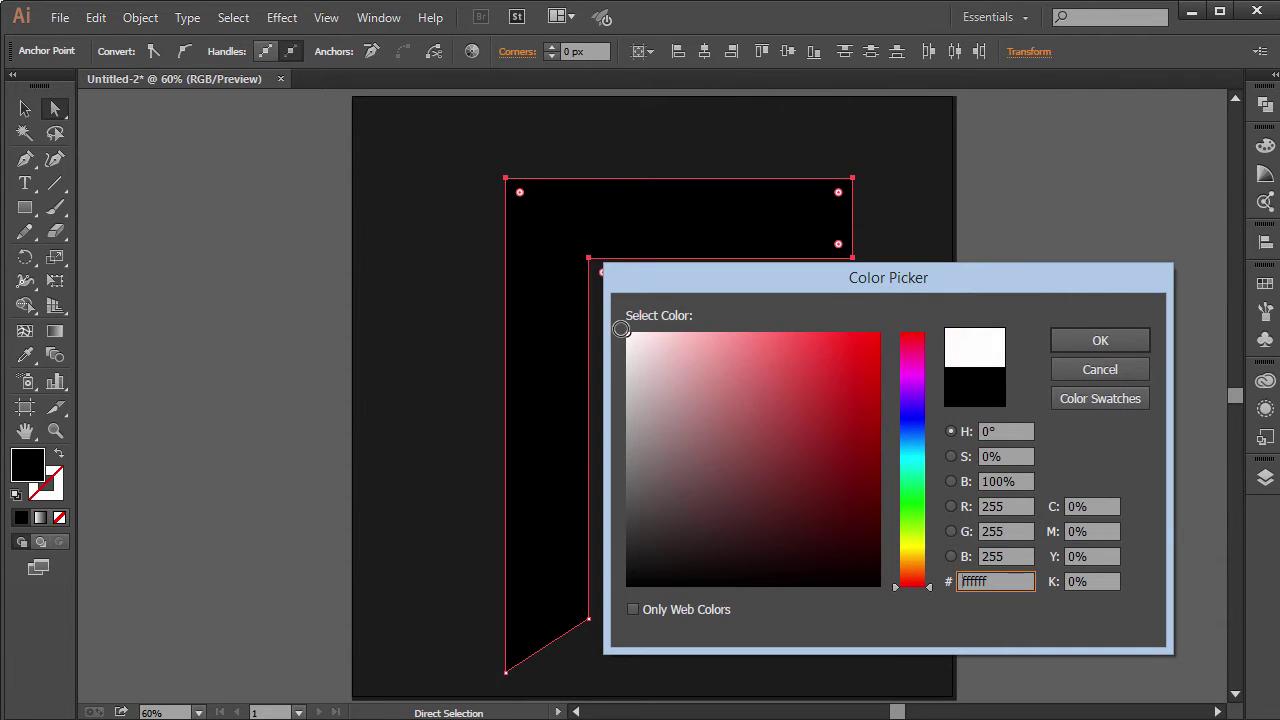
left_click(1096, 340)
left_click(908, 160)
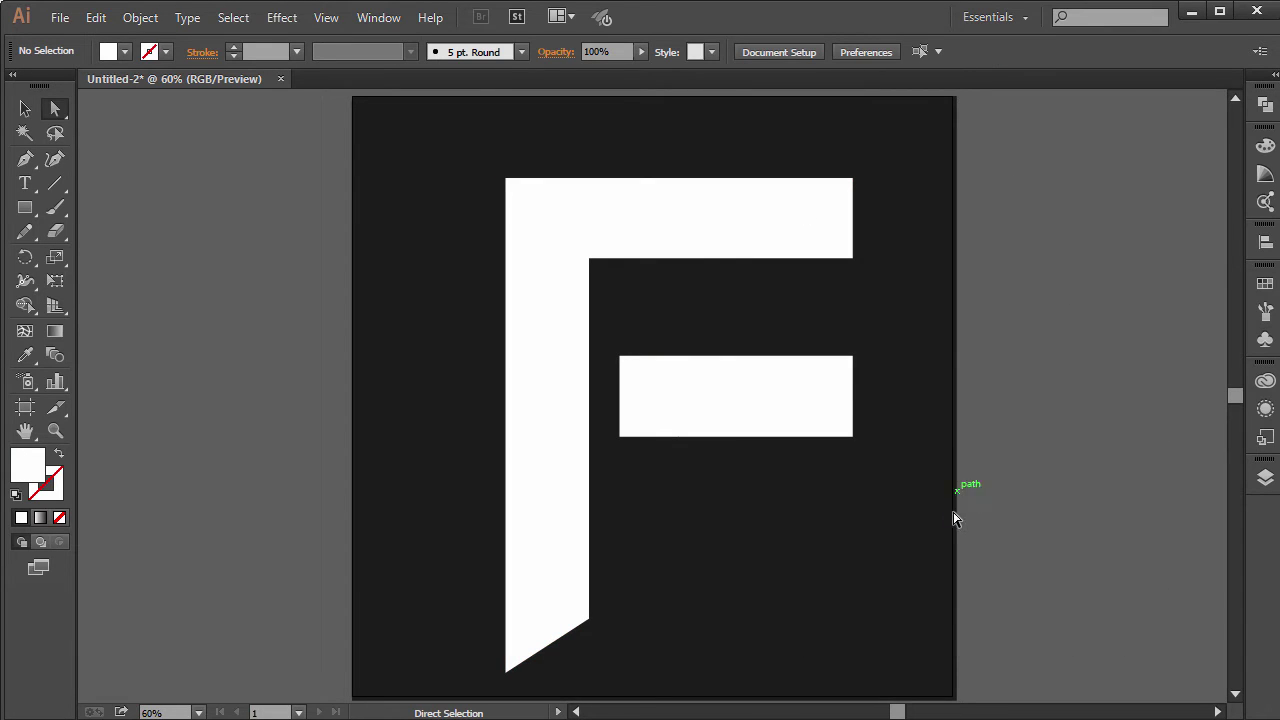
Create inset copies of both F parts with Offset Path at -10 px, using miter joins and a miter limit of 4.
left_click_drag(424, 164, 891, 498)
left_click(140, 18)
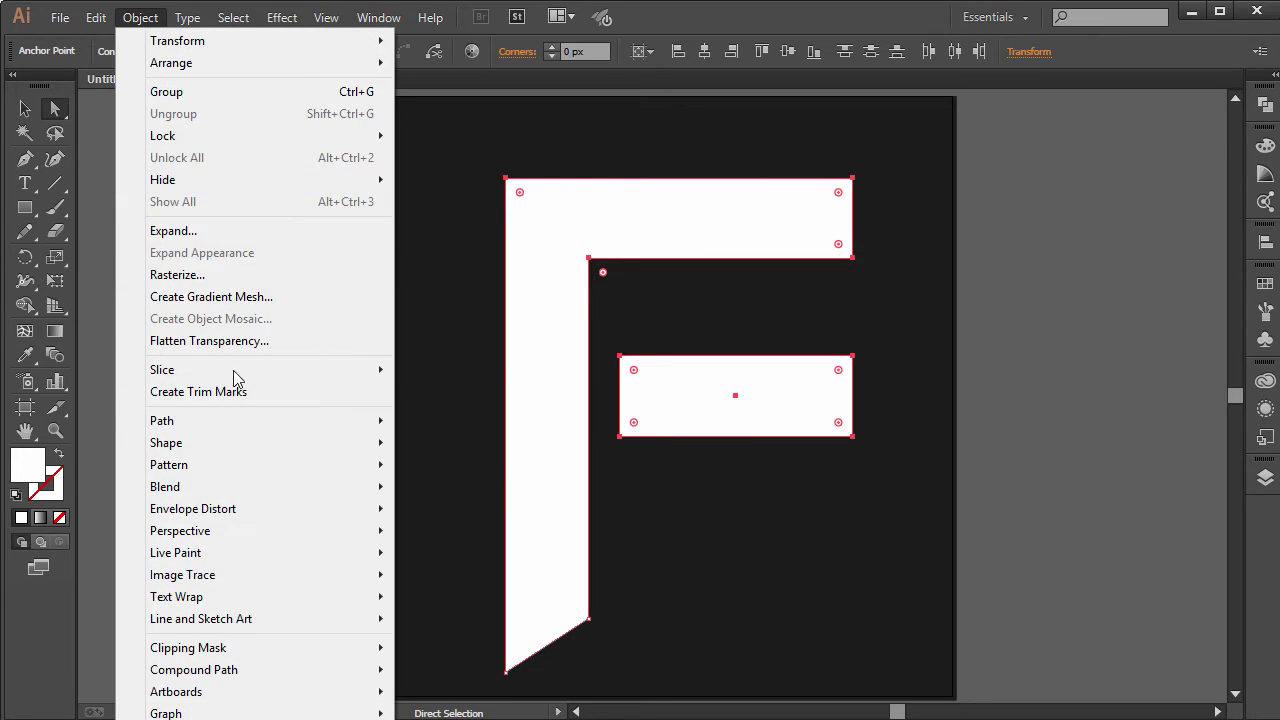
mouse_move(243, 422)
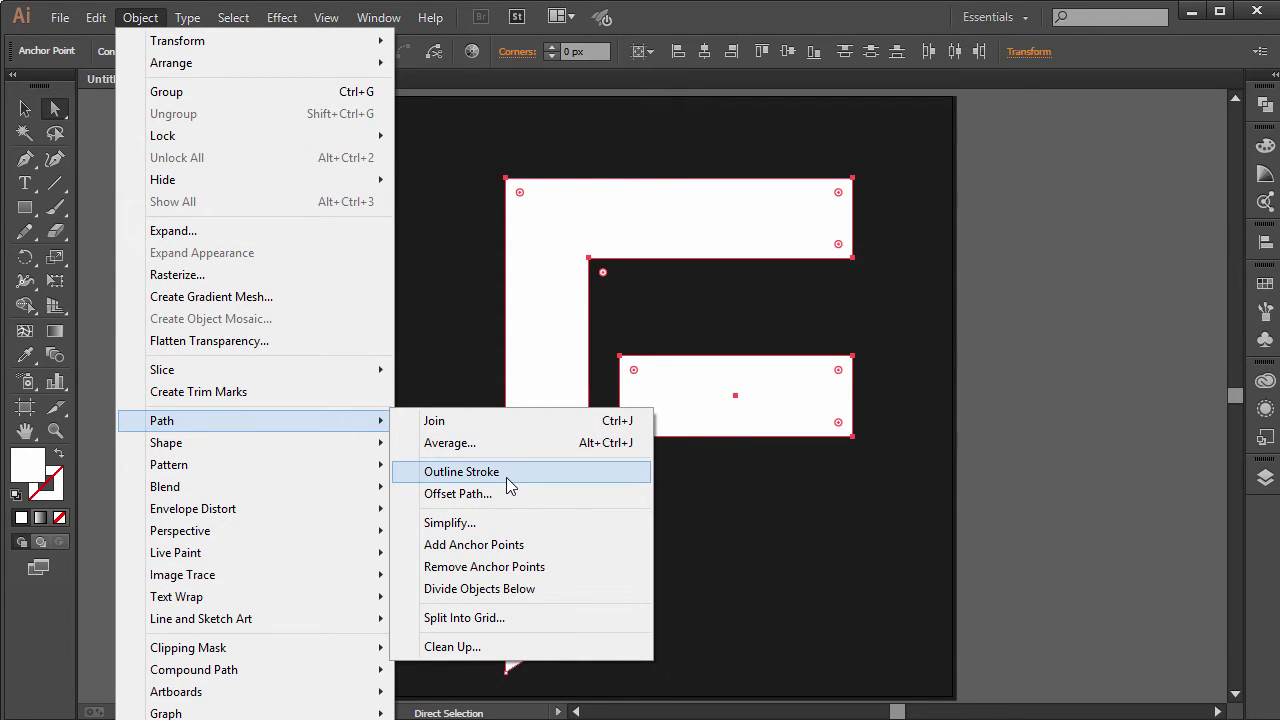
left_click(508, 493)
left_click(942, 385)
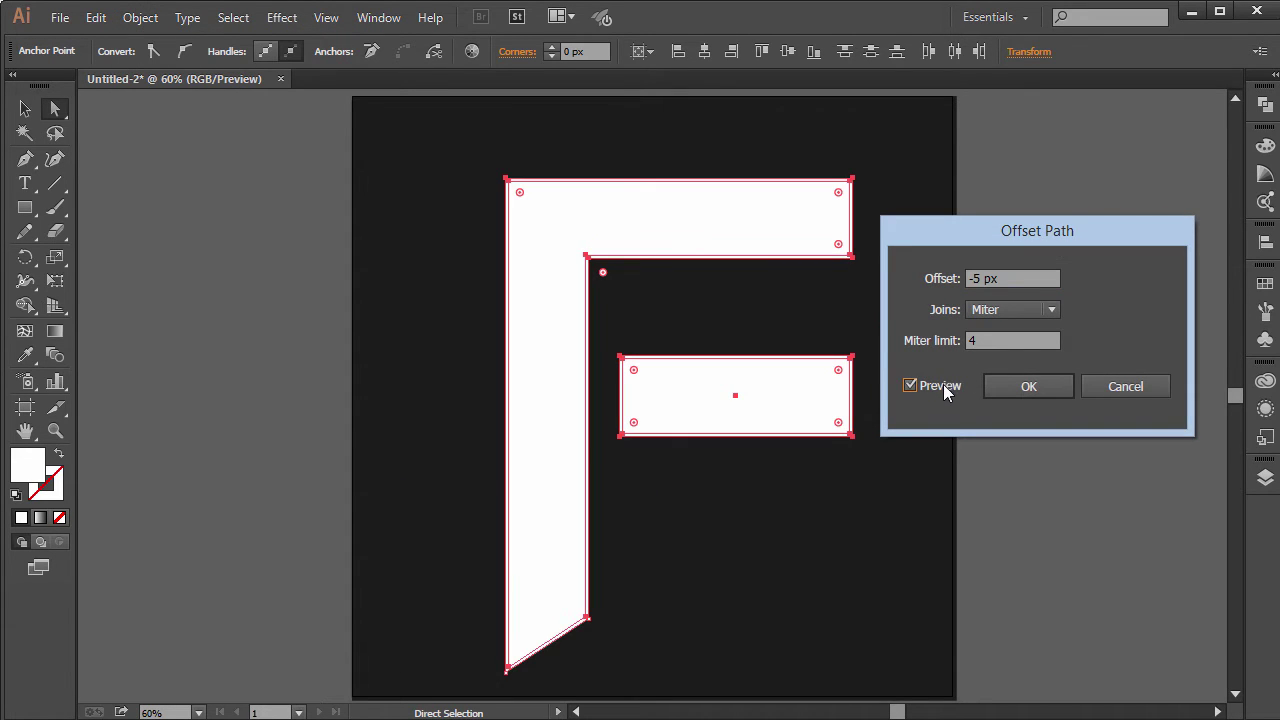
type("-10")
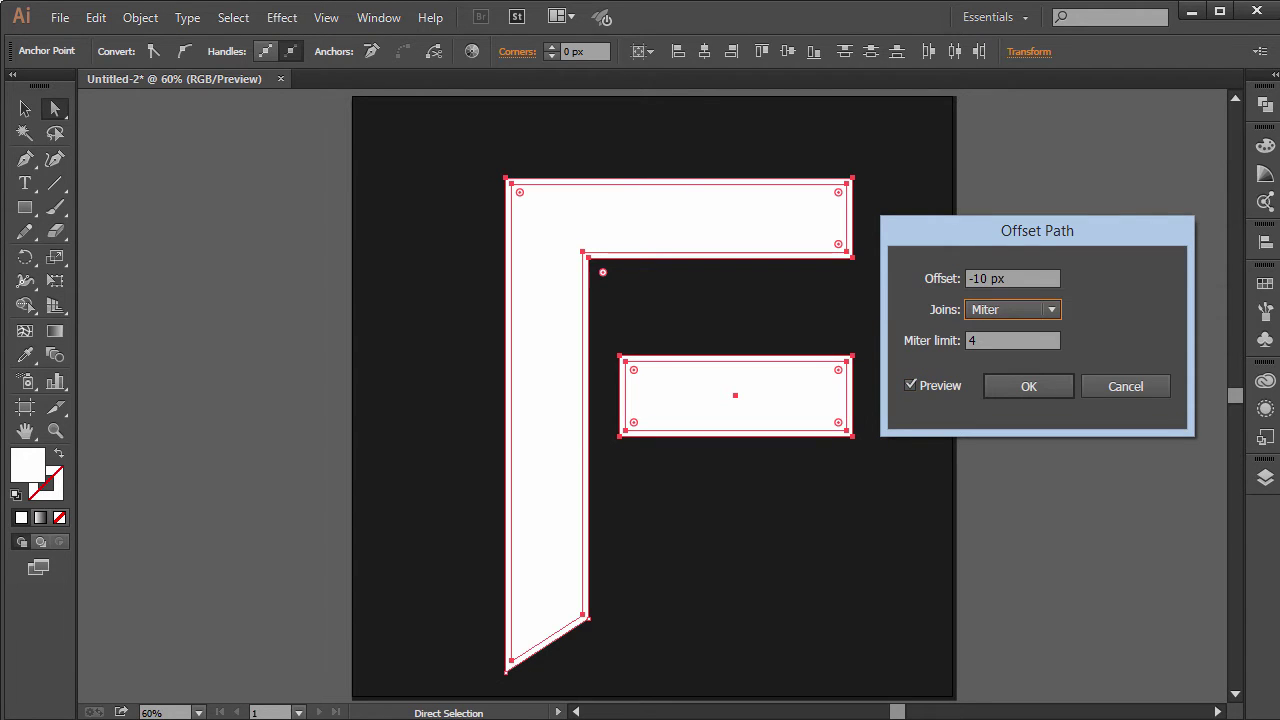
key("Return")
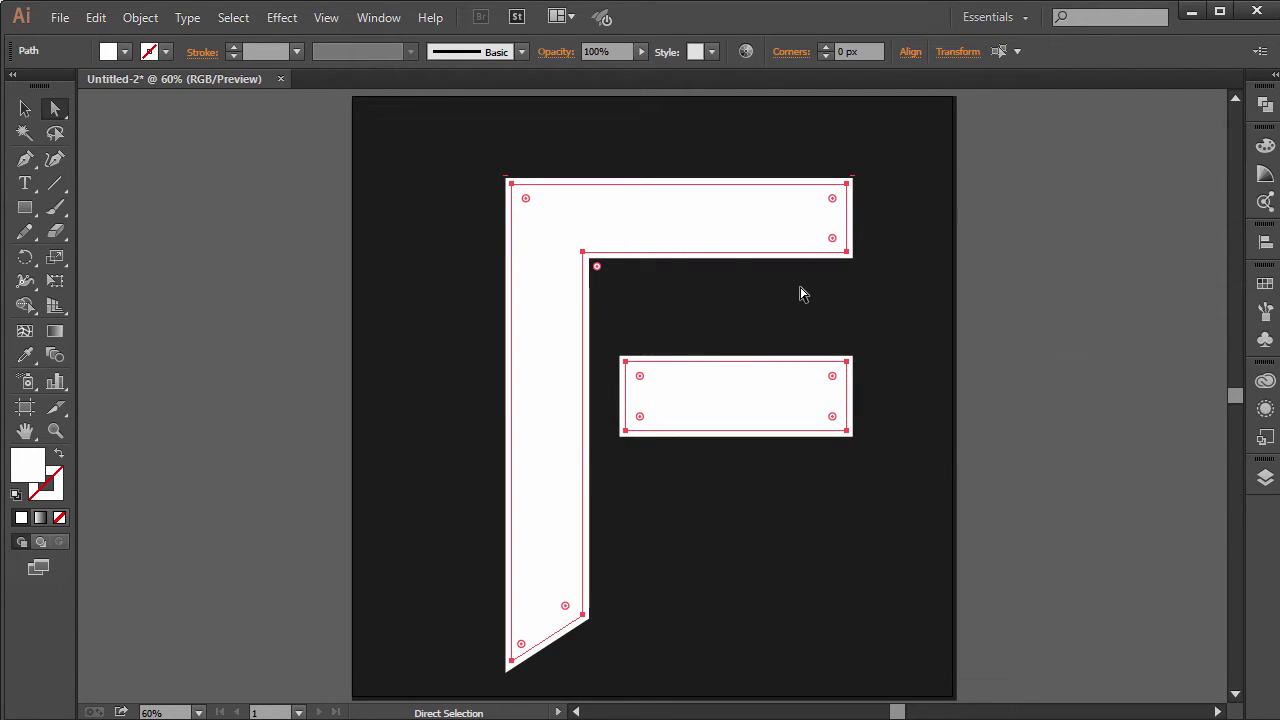
Delete the middle bar's original outer rectangle, keeping its inset copy, and select the group with the stem and top arm.
left_click(765, 357)
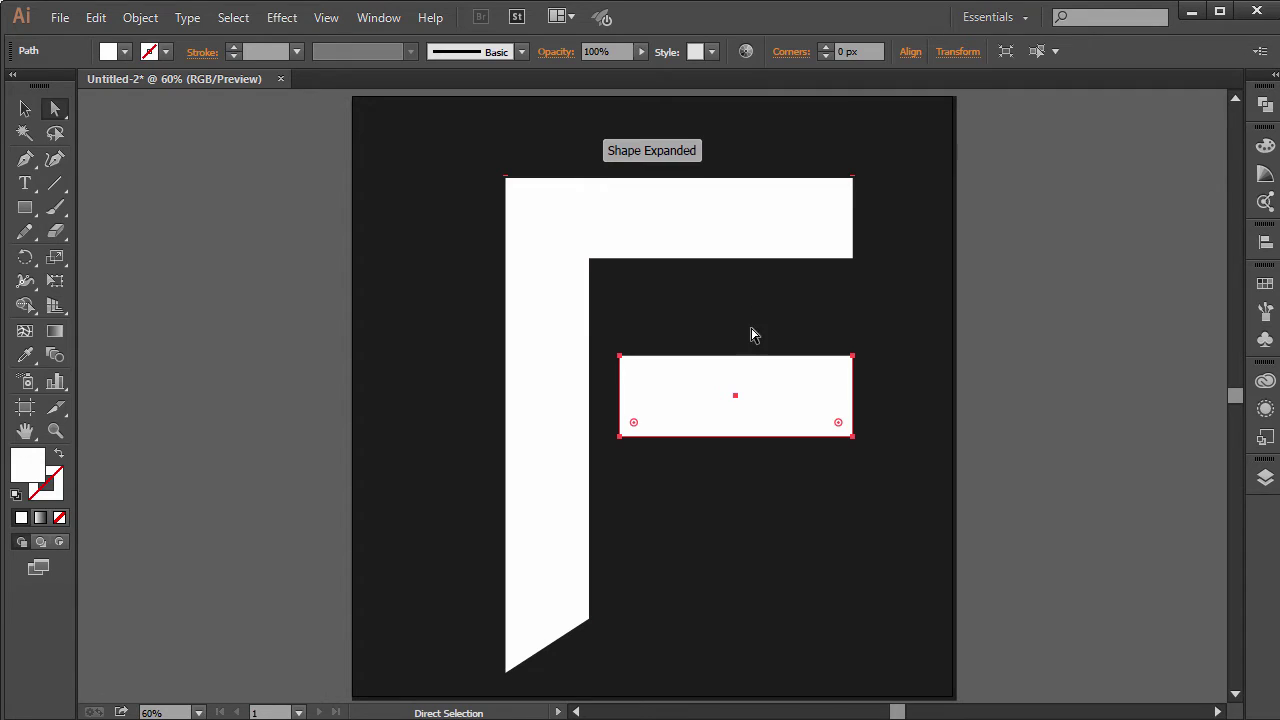
left_click(752, 356)
key("v")
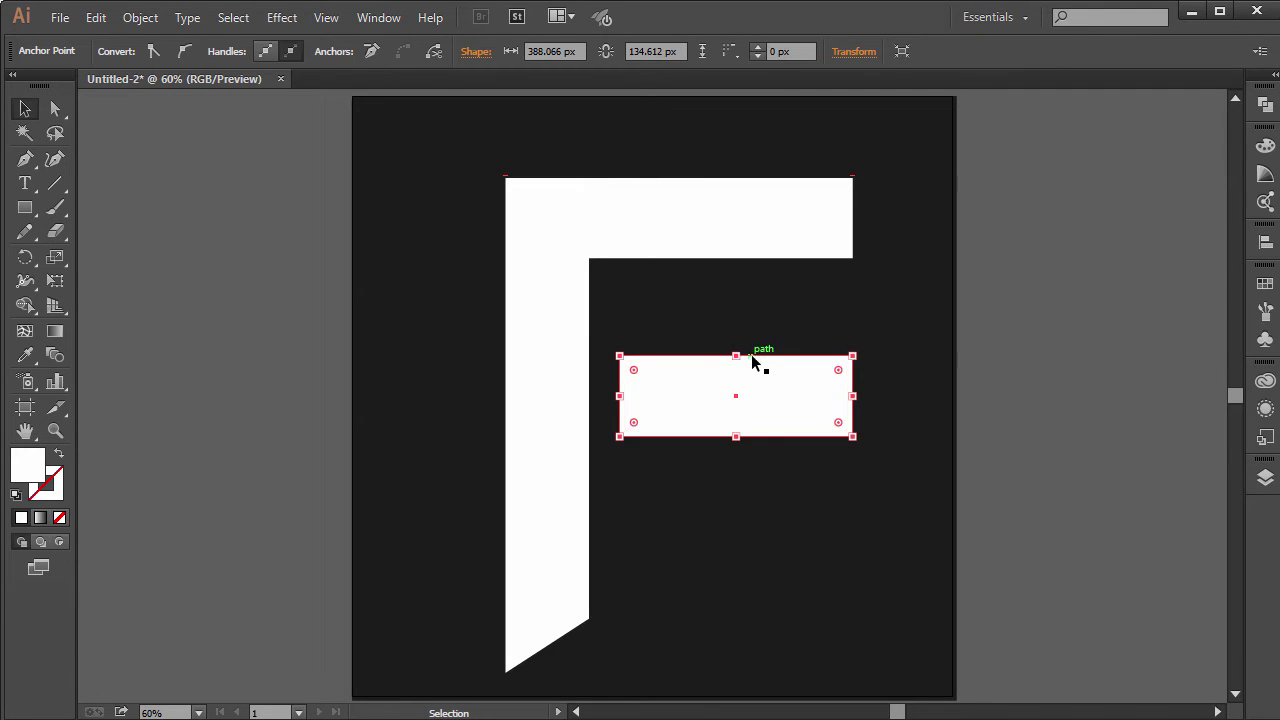
key("Delete")
left_click(712, 262)
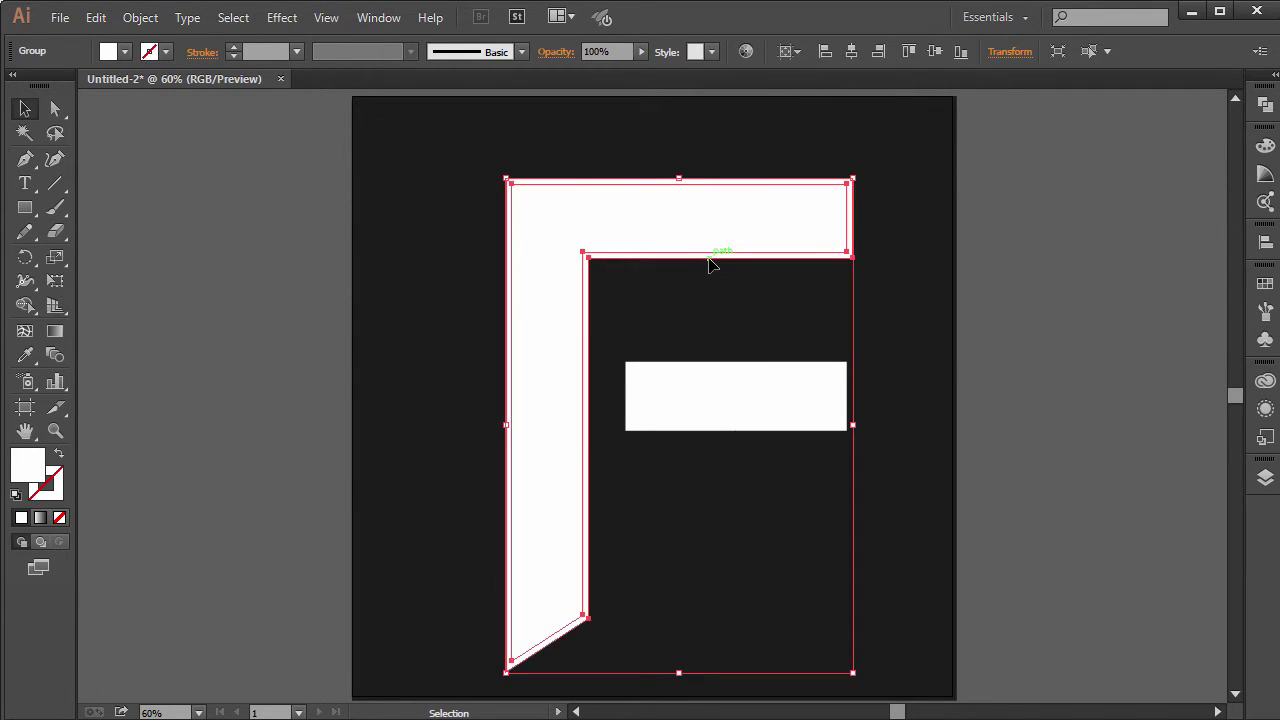
Ungroup the stem and top arm shapes and delete the outer original, keeping its inset copy.
left_click(711, 266)
left_click(775, 263)
left_click(774, 264)
left_click(774, 258)
right_click(774, 260)
left_click(880, 378)
left_click(820, 274)
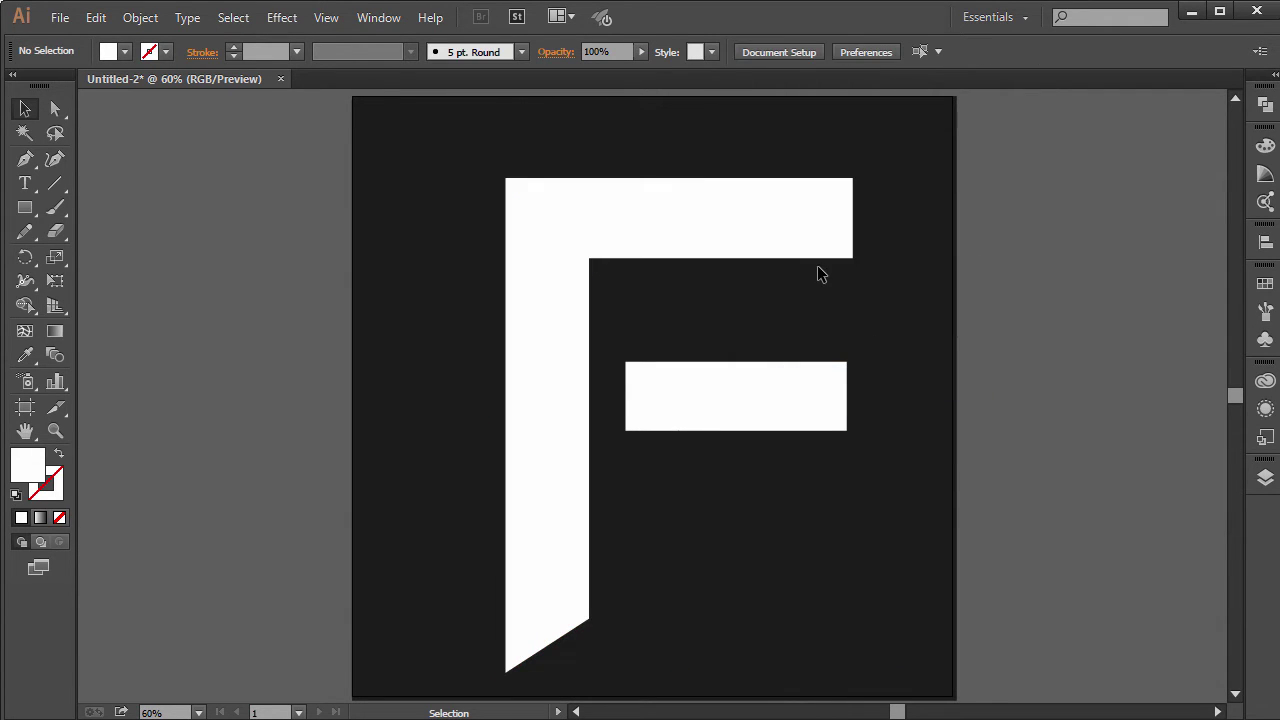
left_click(822, 259)
key("Delete")
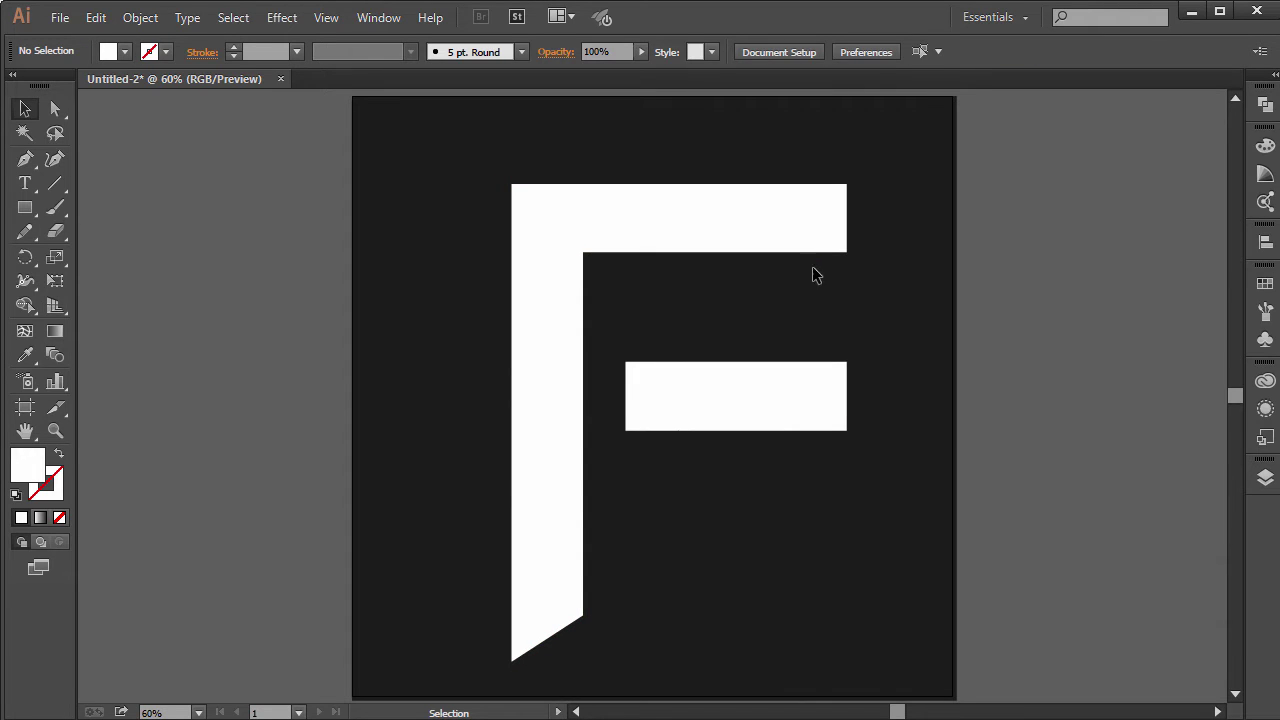
left_click(773, 419)
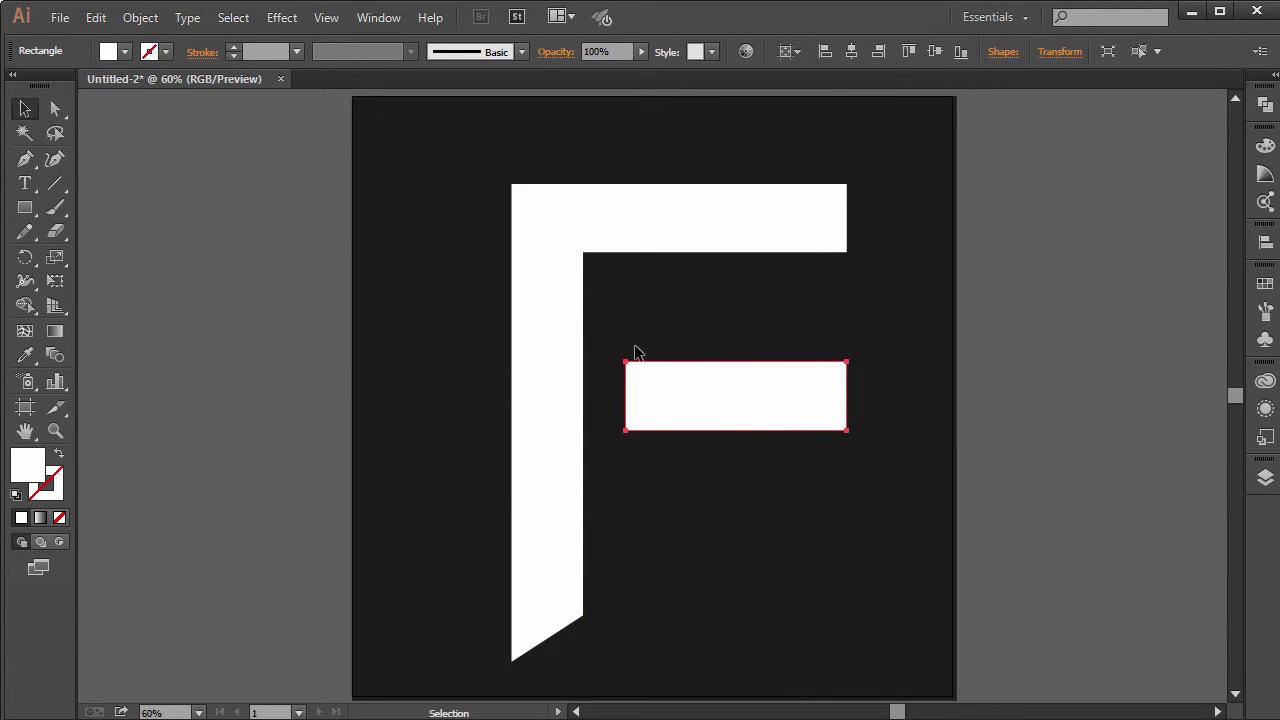
left_click(616, 485)
left_click(727, 414)
left_click(994, 354)
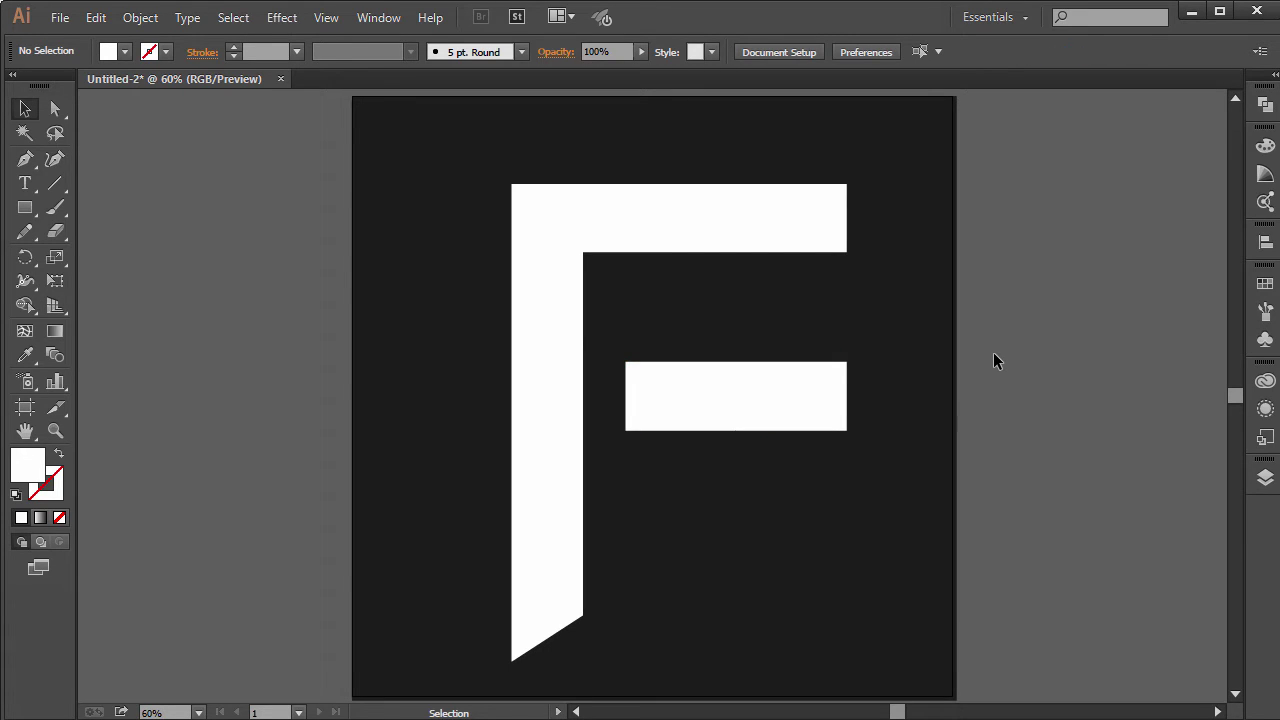
Draw a closed Pen tool bevel shape covering the outer upper-left half of the stem and top arm, with angled ends meeting the corners.
key("p")
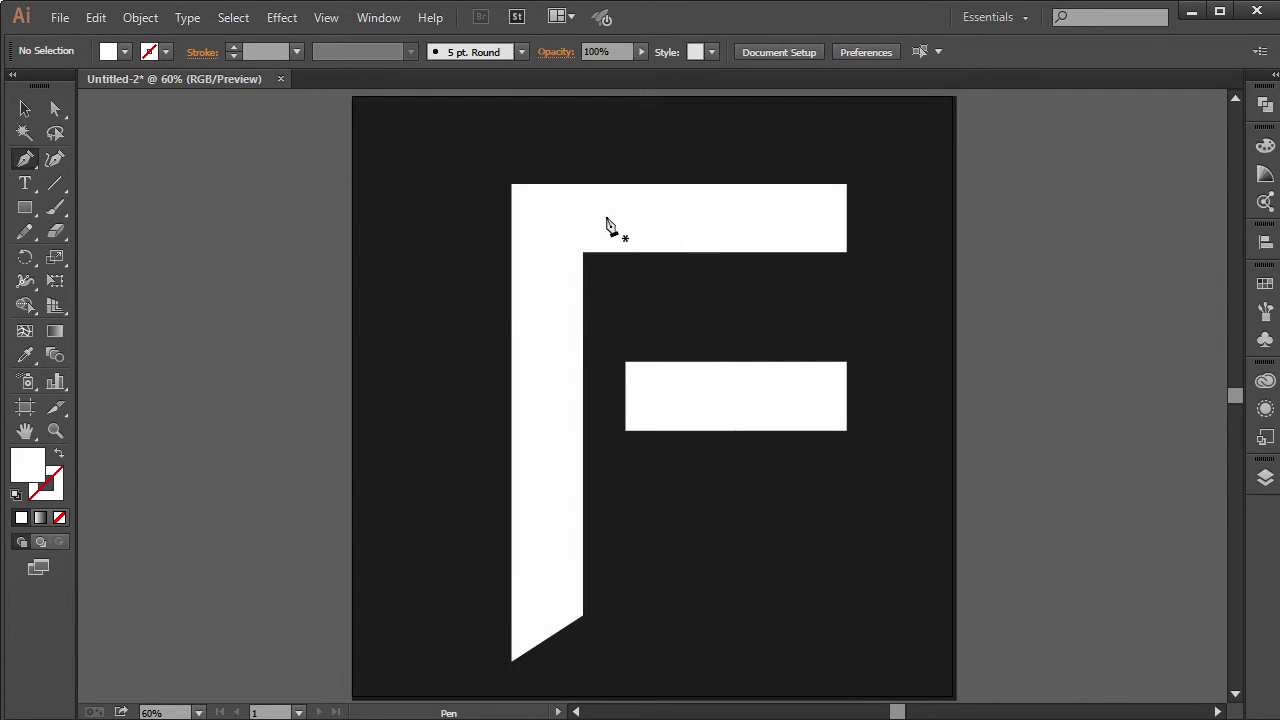
left_click(847, 185)
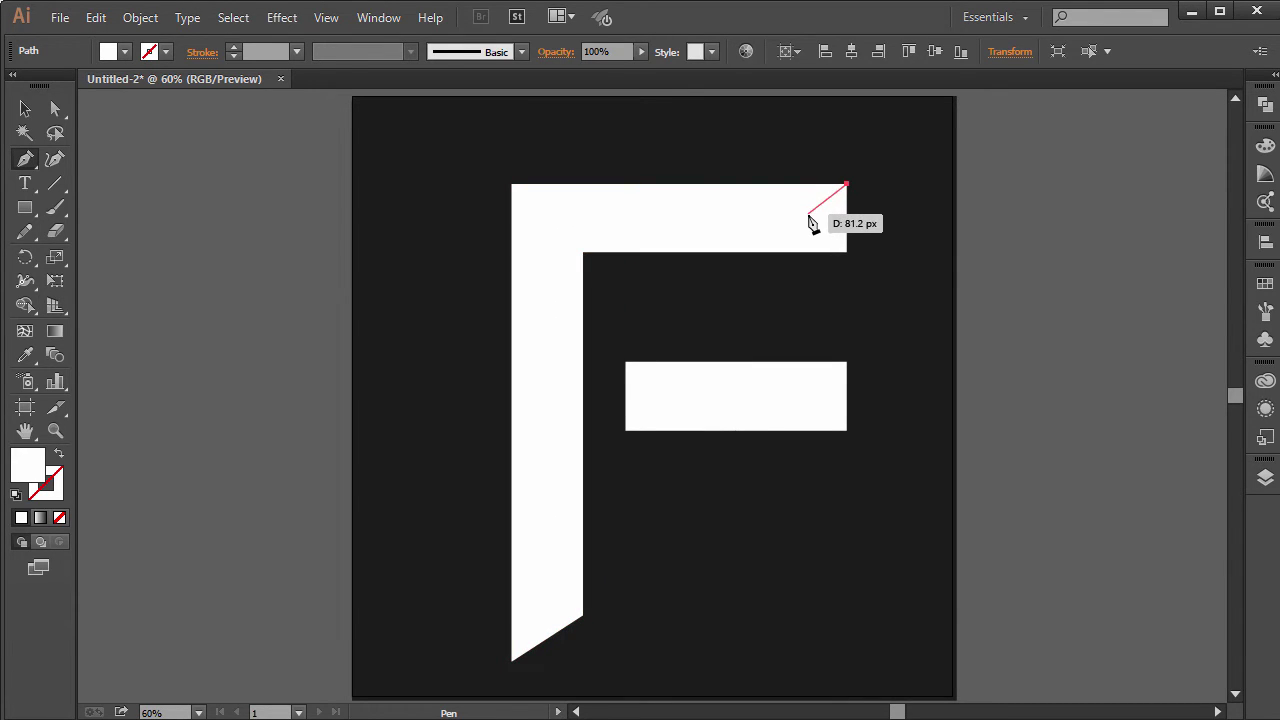
left_click(807, 215)
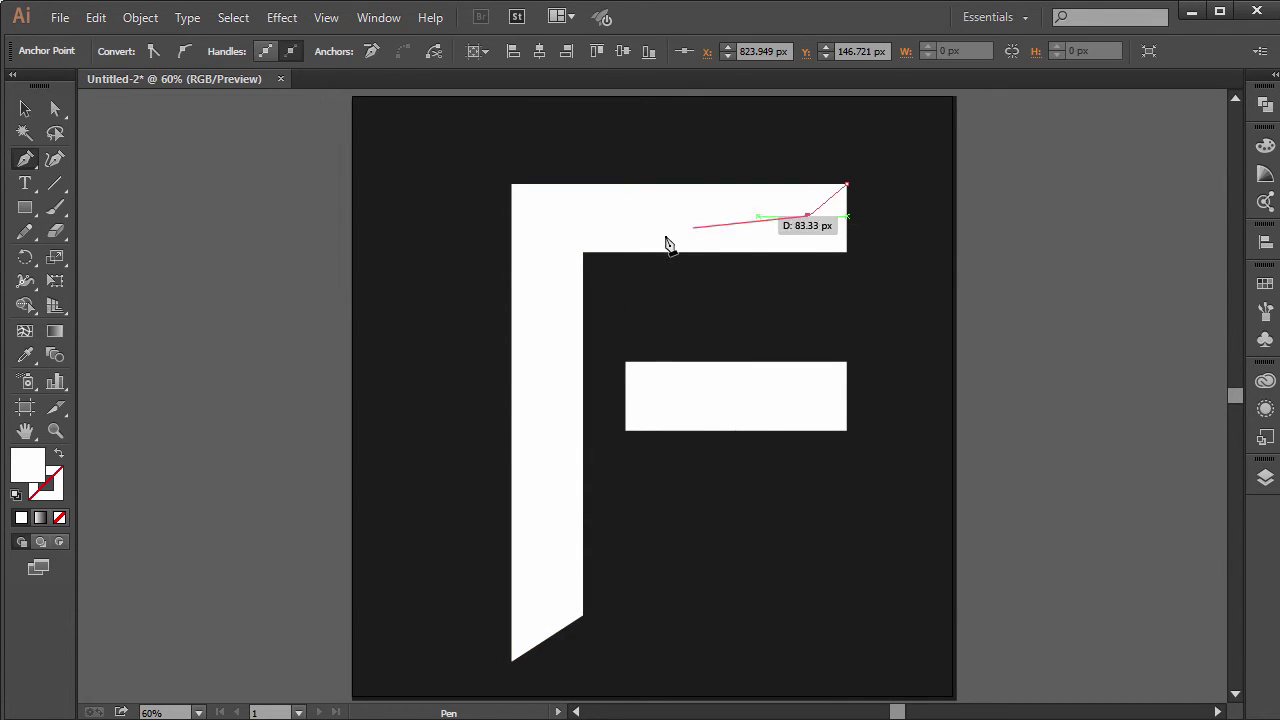
left_click(548, 215)
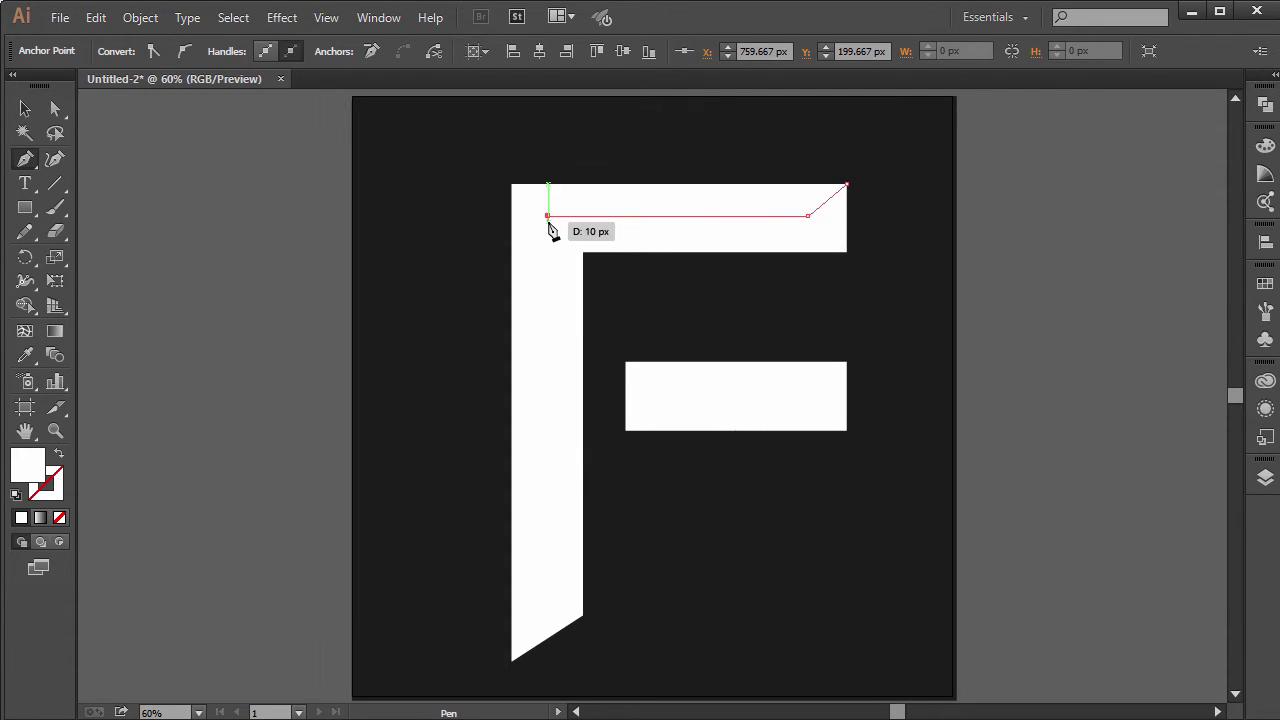
left_click(548, 588)
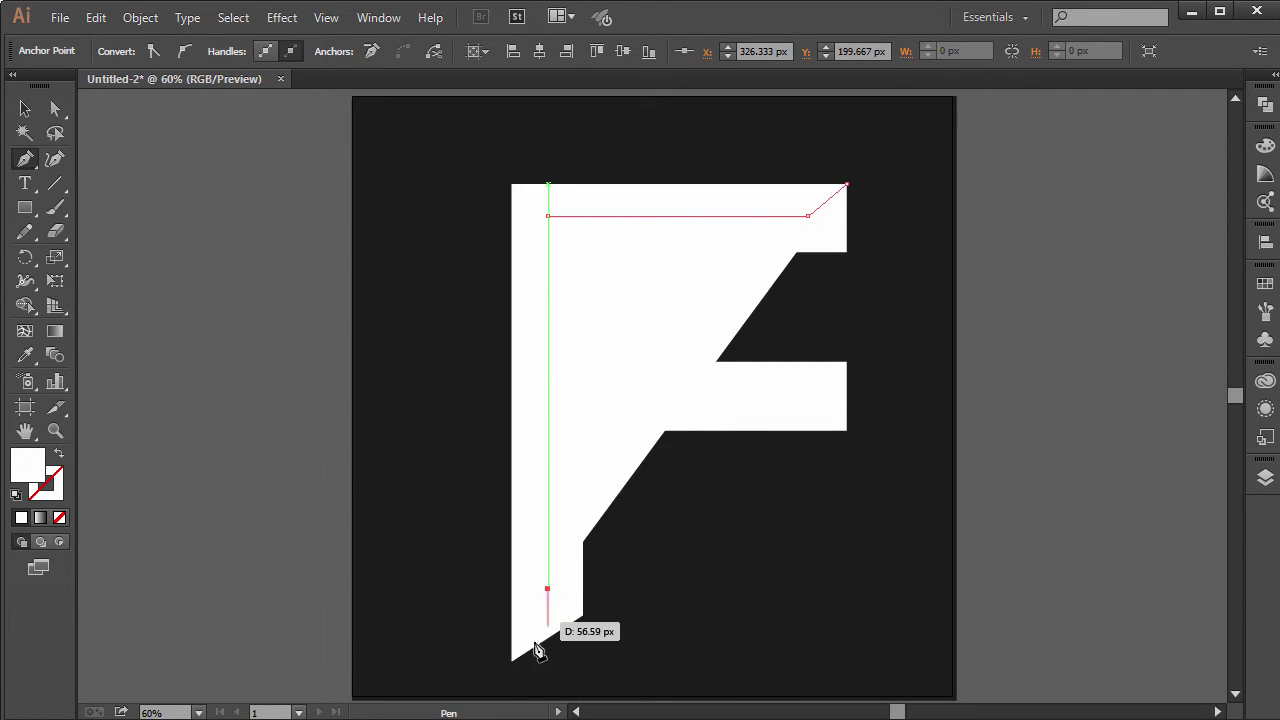
left_click(512, 660)
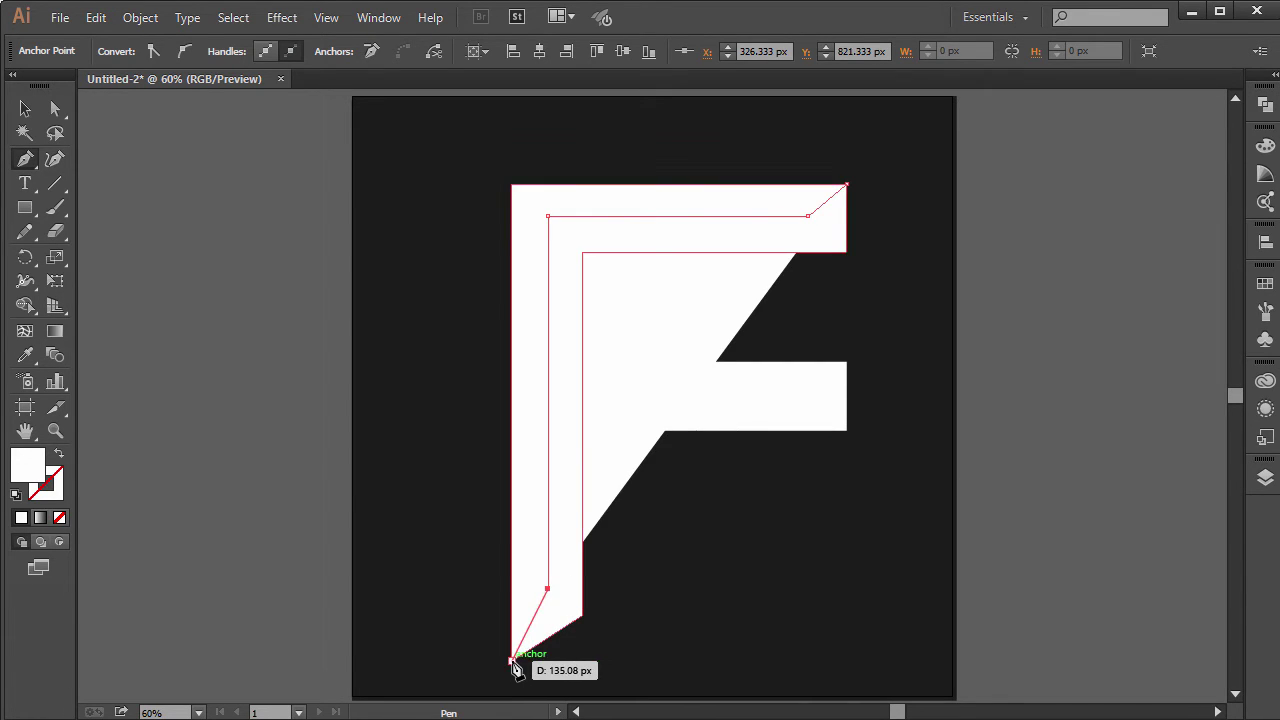
left_click(513, 186)
left_click(847, 185, "ctrl")
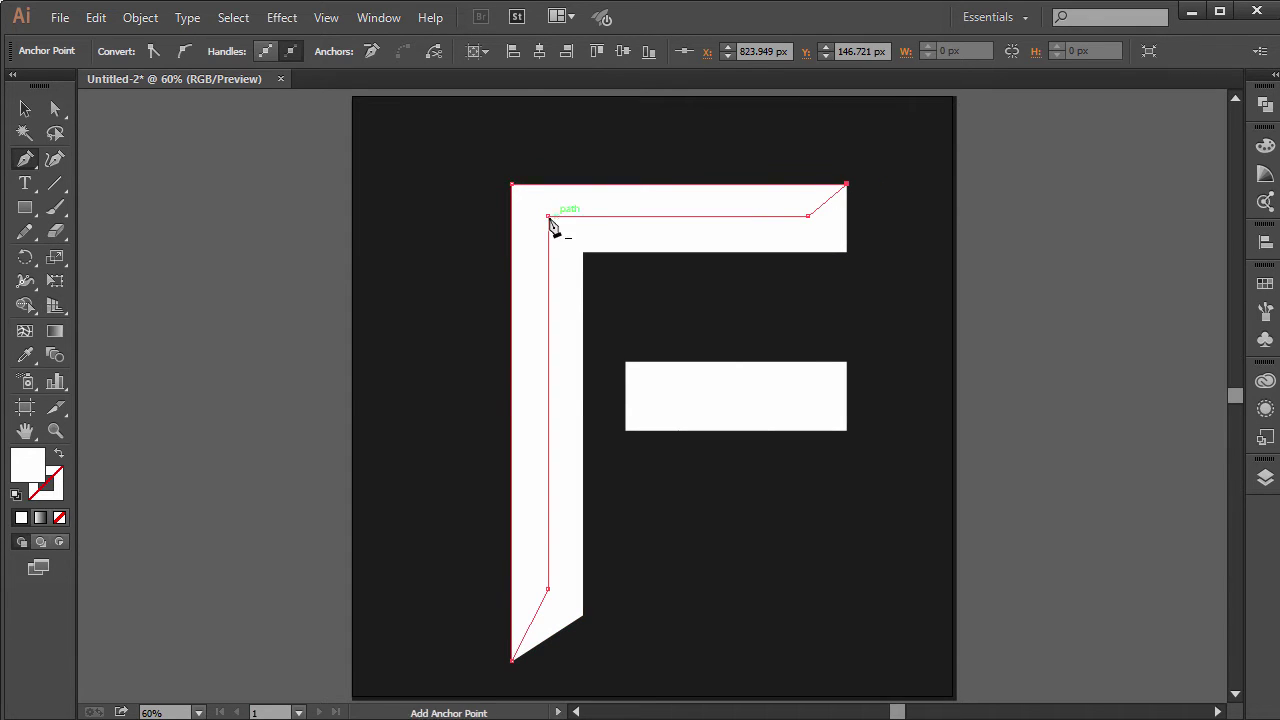
Fill the bevel shape on the stem and top arm with grey 848484 and deselect it.
double_click(28, 470)
left_click_drag(623, 437, 628, 455)
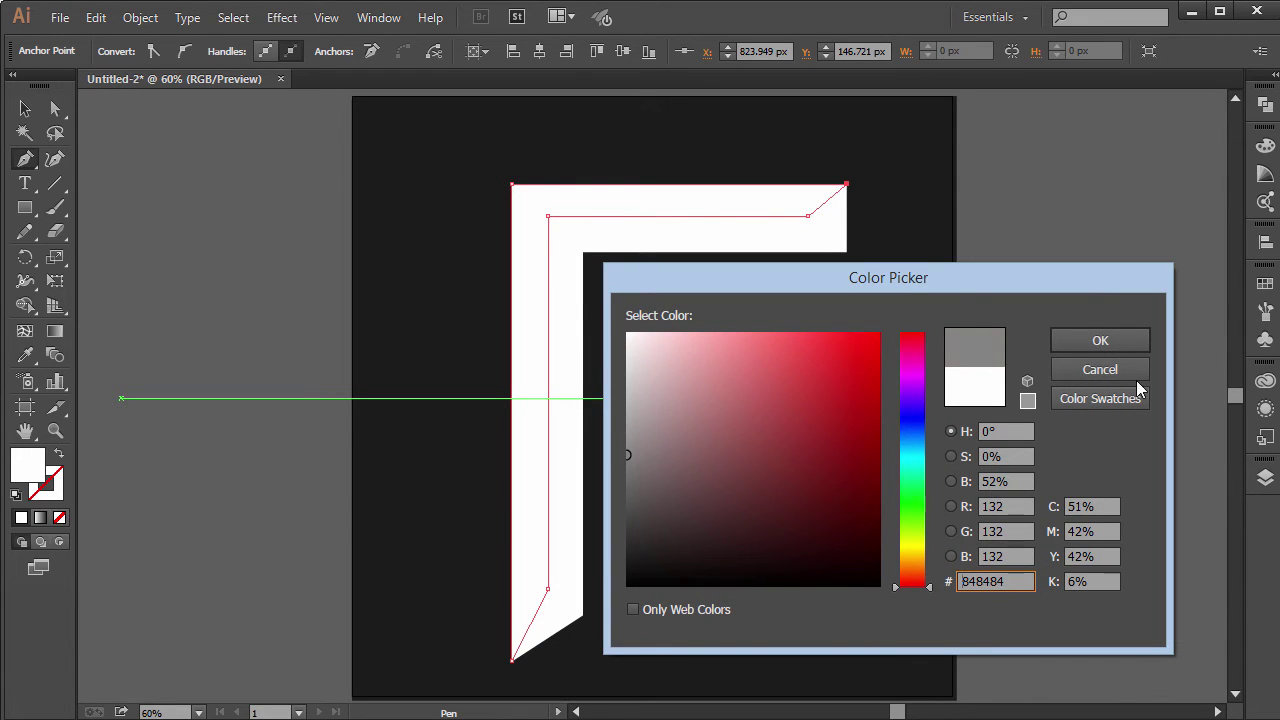
left_click(1112, 338)
key("v")
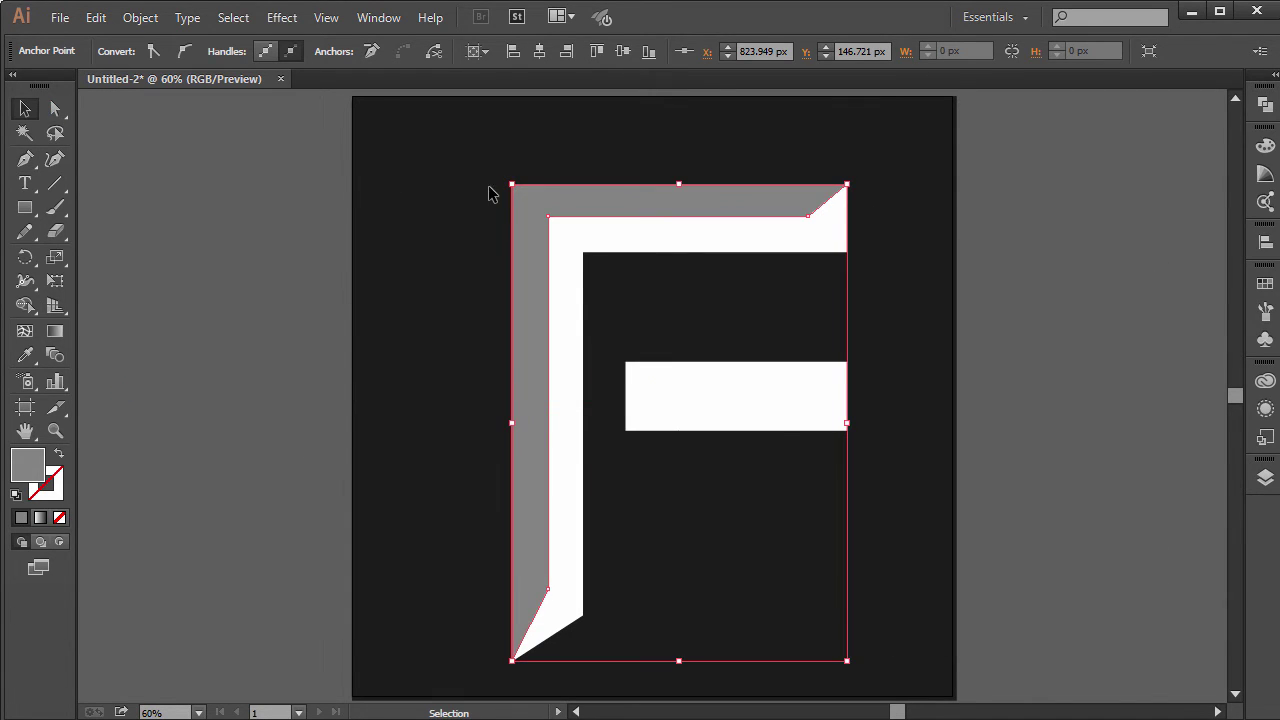
left_click(1028, 226)
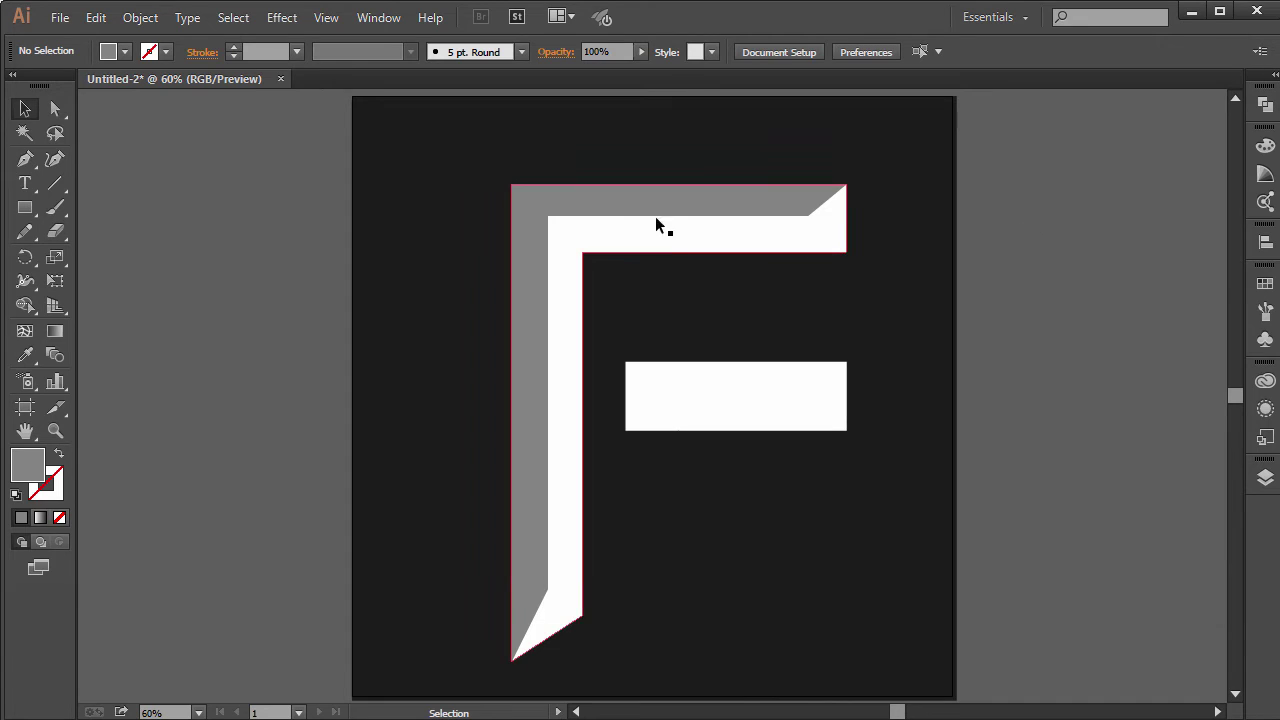
left_click(724, 414)
key("p")
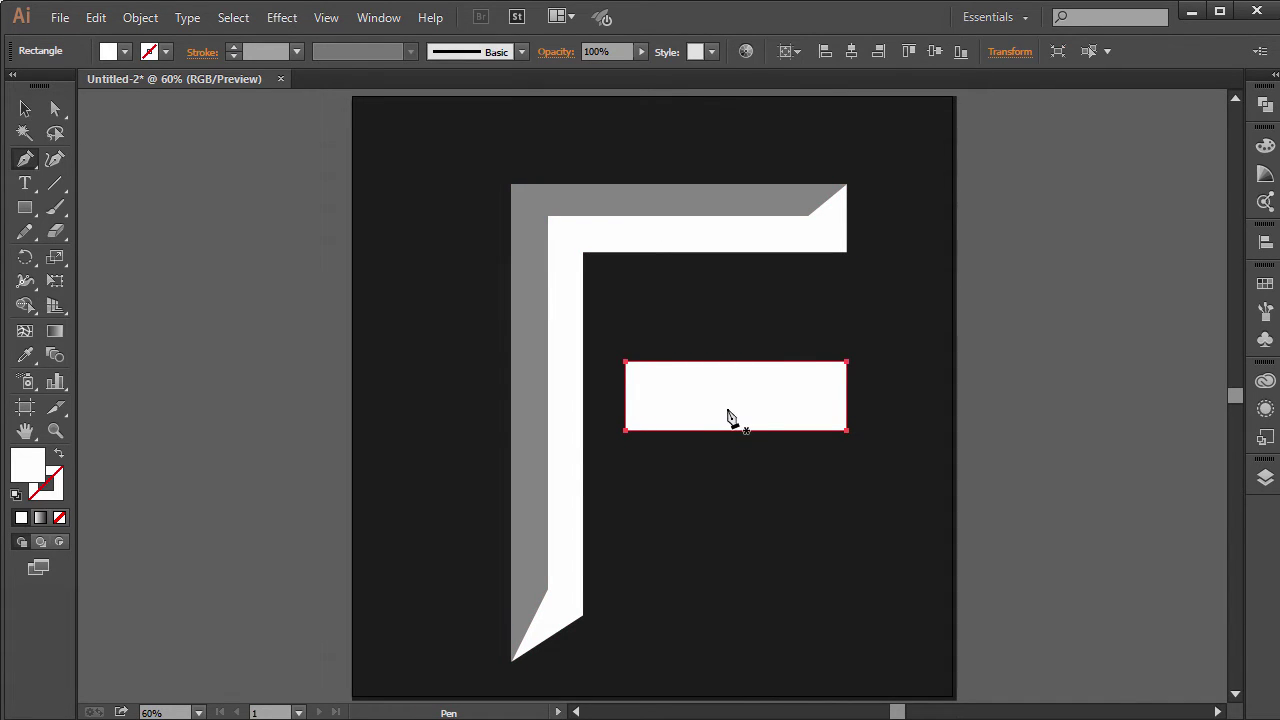
key("v")
left_click(1070, 352)
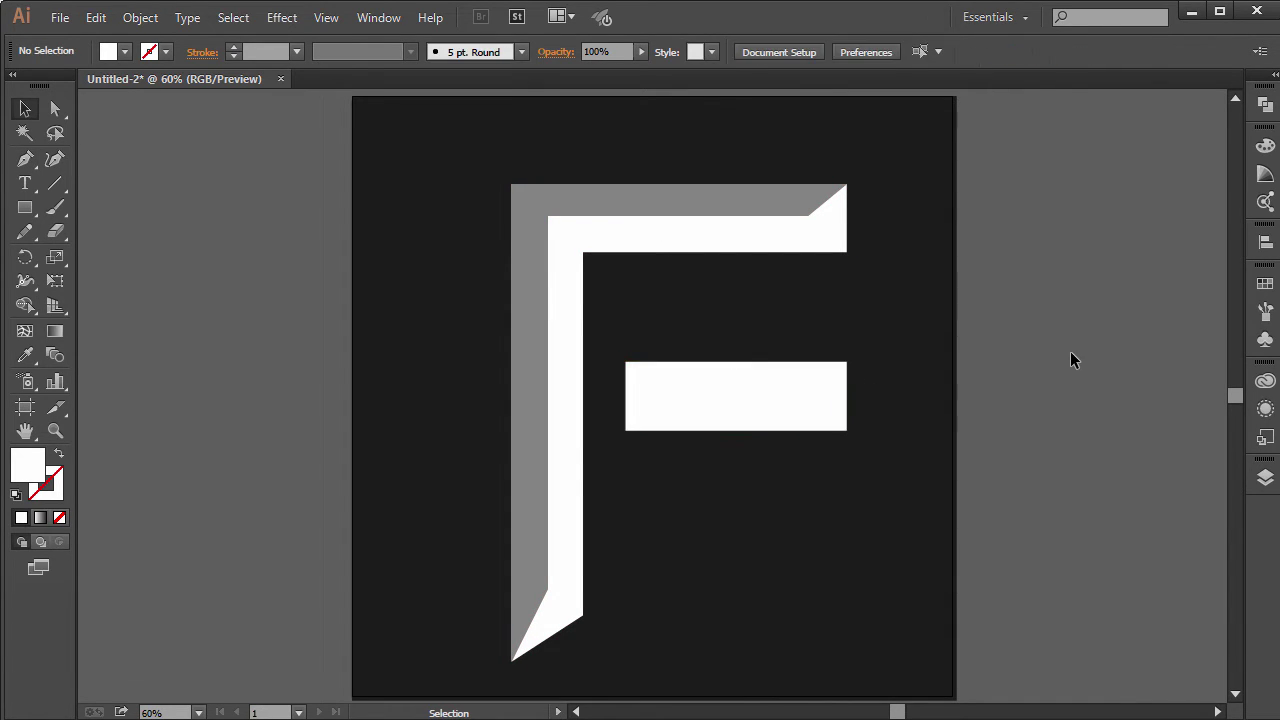
Draw a closed Pen tool bevel shape over the middle bar's upper and left half, with diagonal ends running to its corners.
key("p")
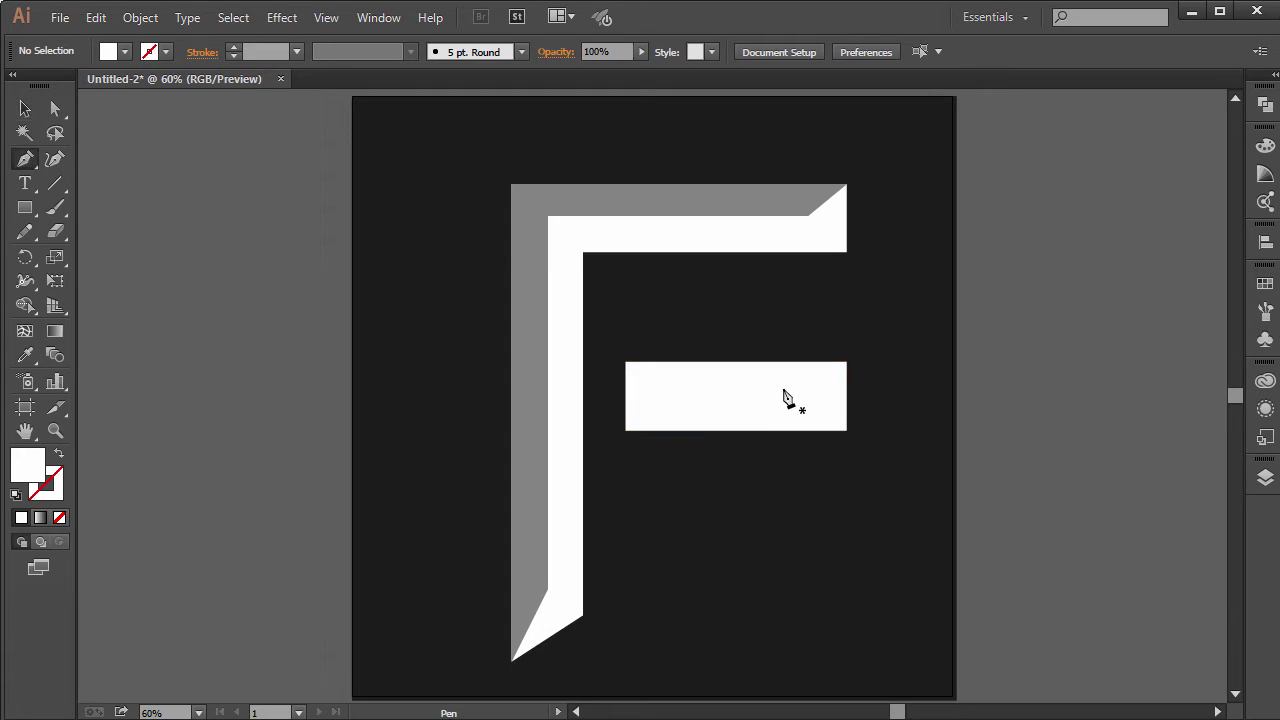
left_click(846, 362)
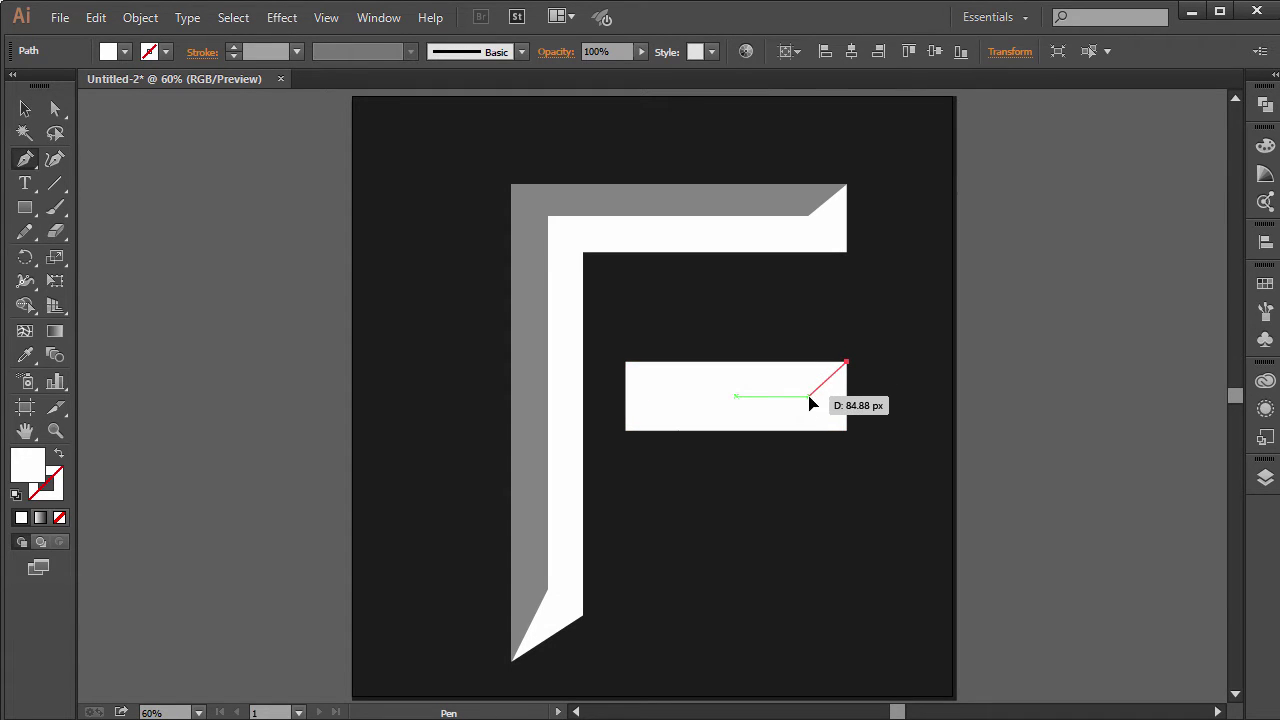
left_click(808, 396)
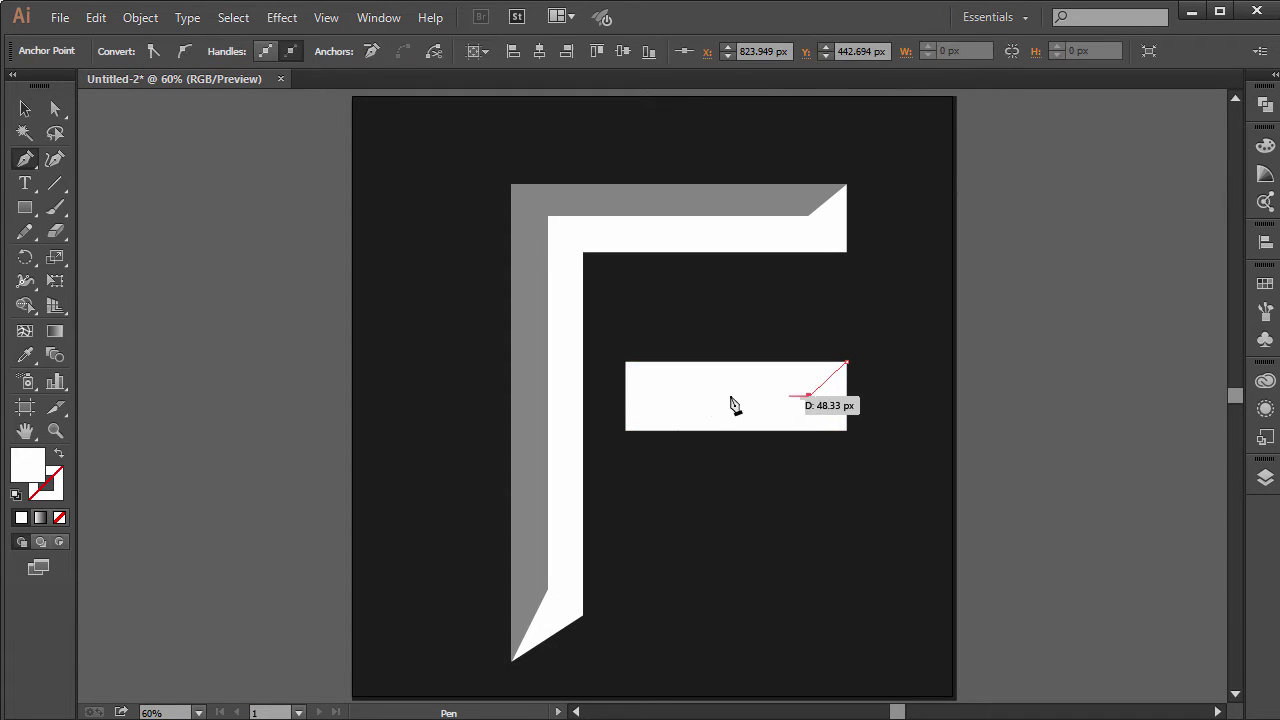
left_click(661, 396)
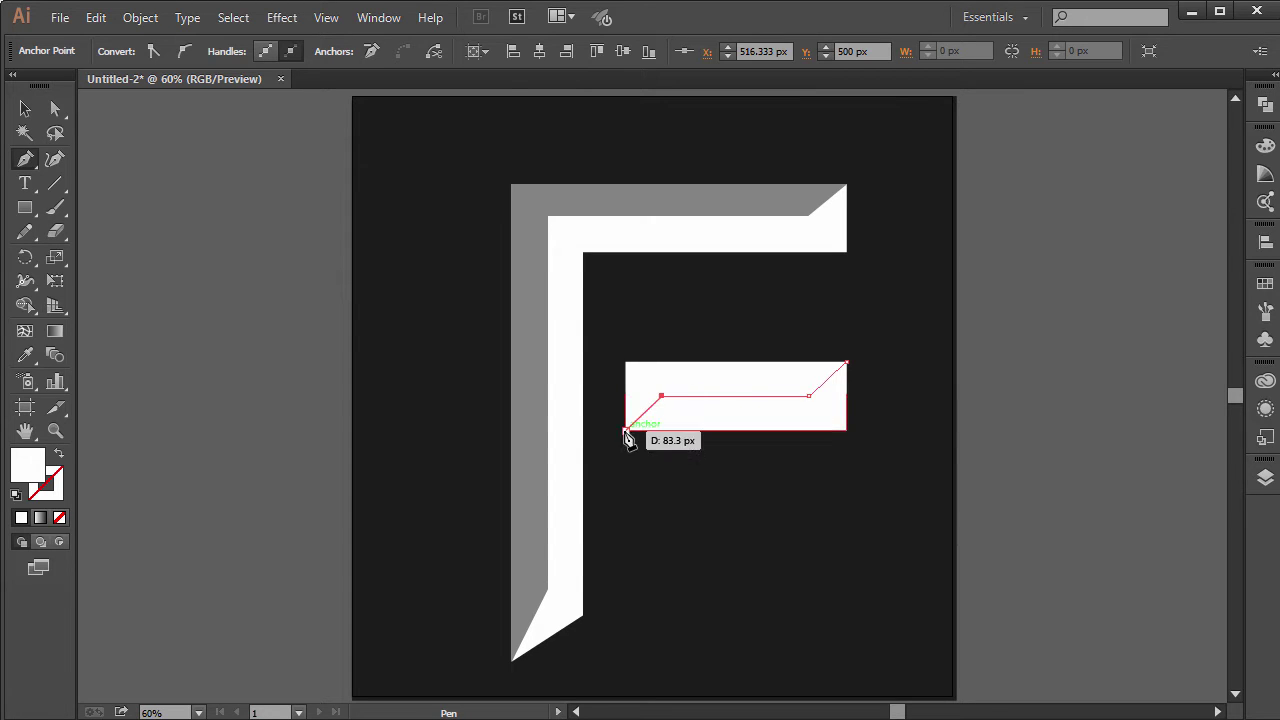
left_click(625, 431)
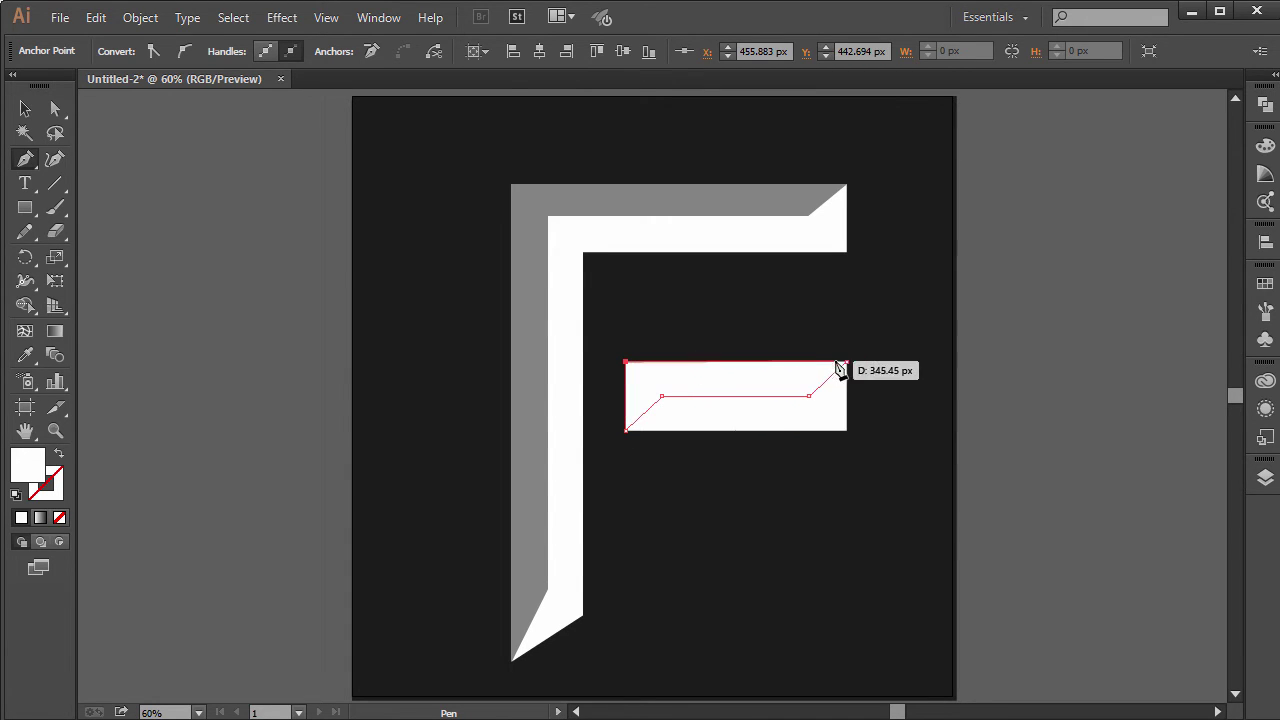
key("v")
left_click(1023, 357)
Fill the middle bar's bevel shape with the stem bevel's grey, sampled with the Eyedropper, and deselect it.
left_click(771, 381)
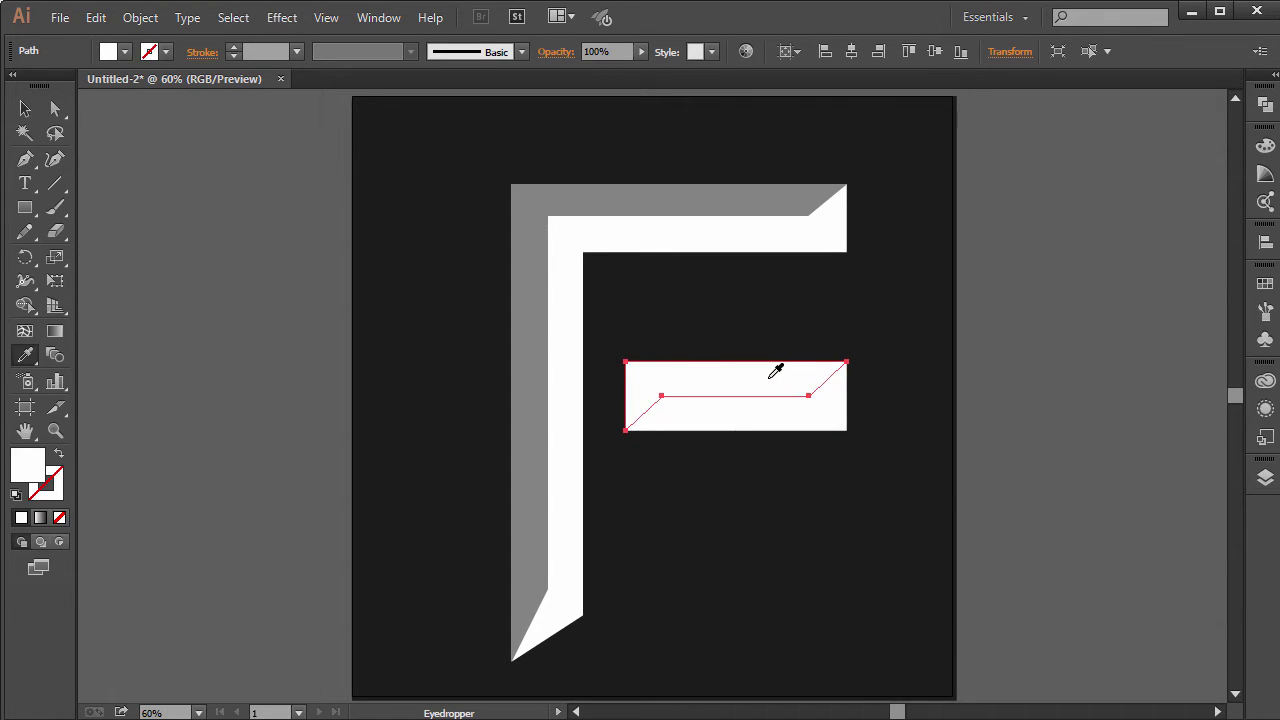
left_click(542, 338)
key("v")
left_click(1055, 300)
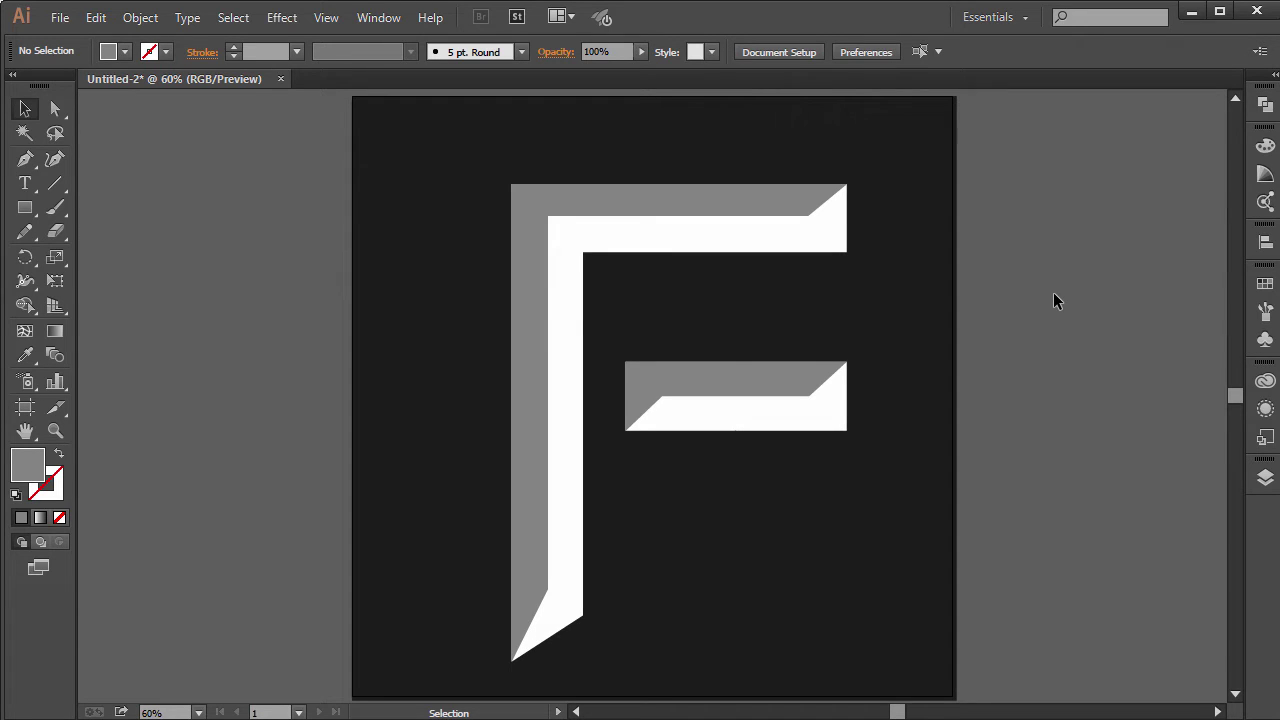
Create inset copies of both grey bevel shapes with Offset Path at -7 px, using miter joins and a miter limit of 4.
left_click(712, 385)
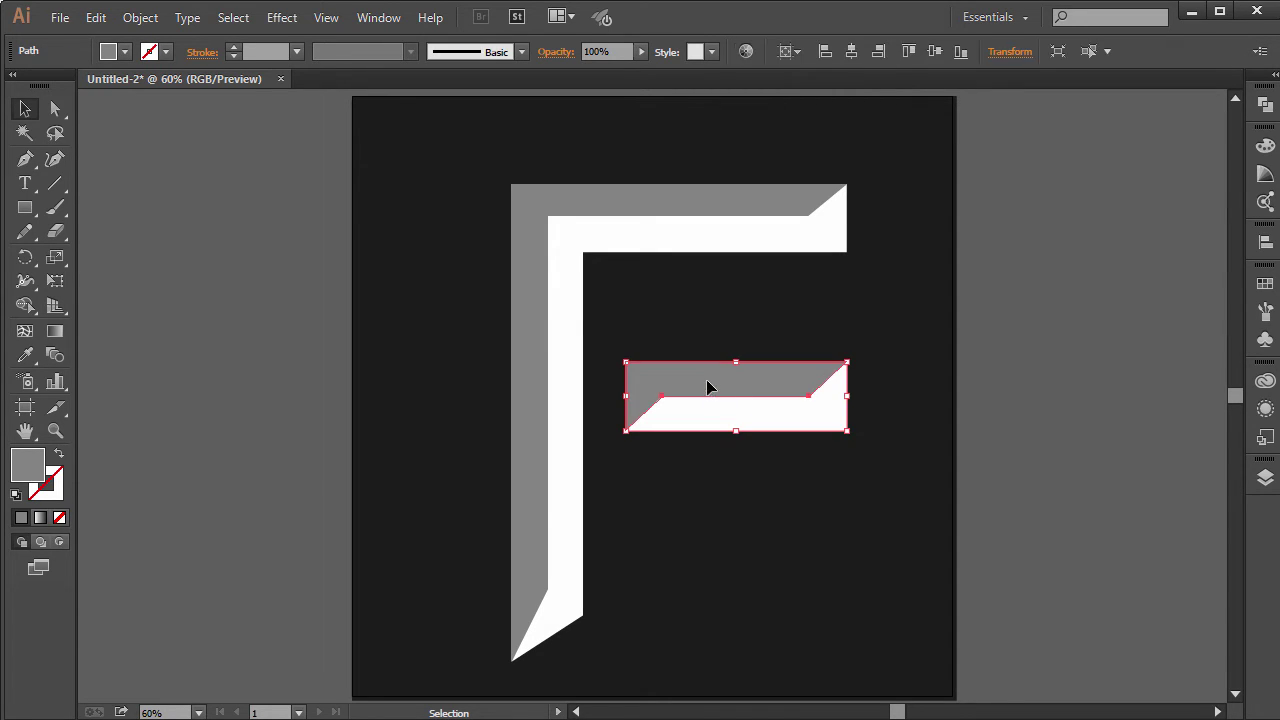
left_click(542, 228, "shift")
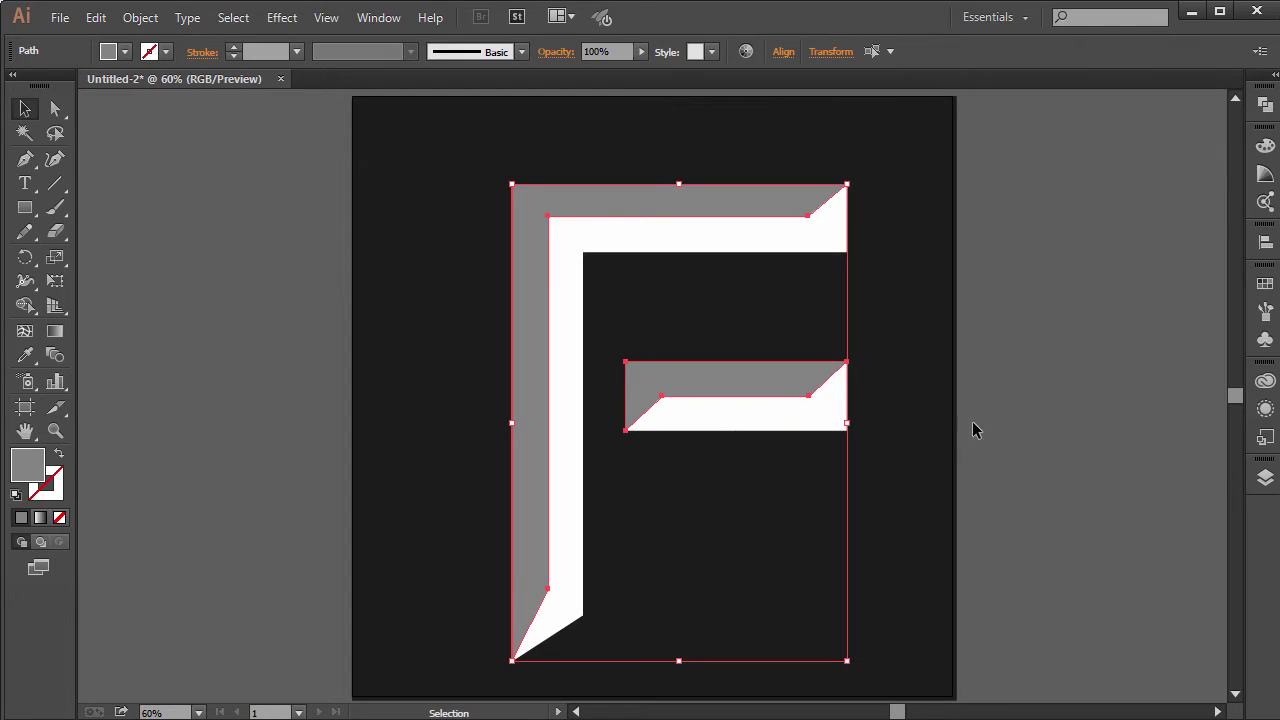
left_click(140, 17)
mouse_move(216, 424)
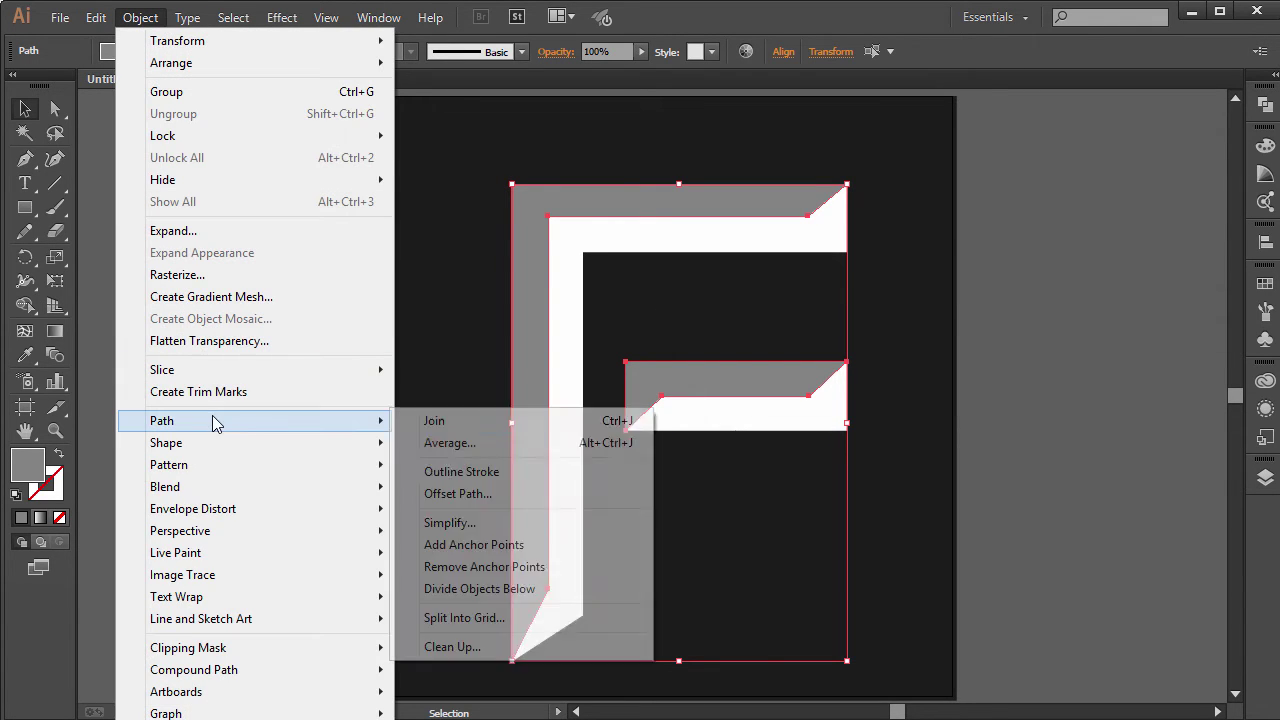
left_click(445, 493)
left_click(933, 388)
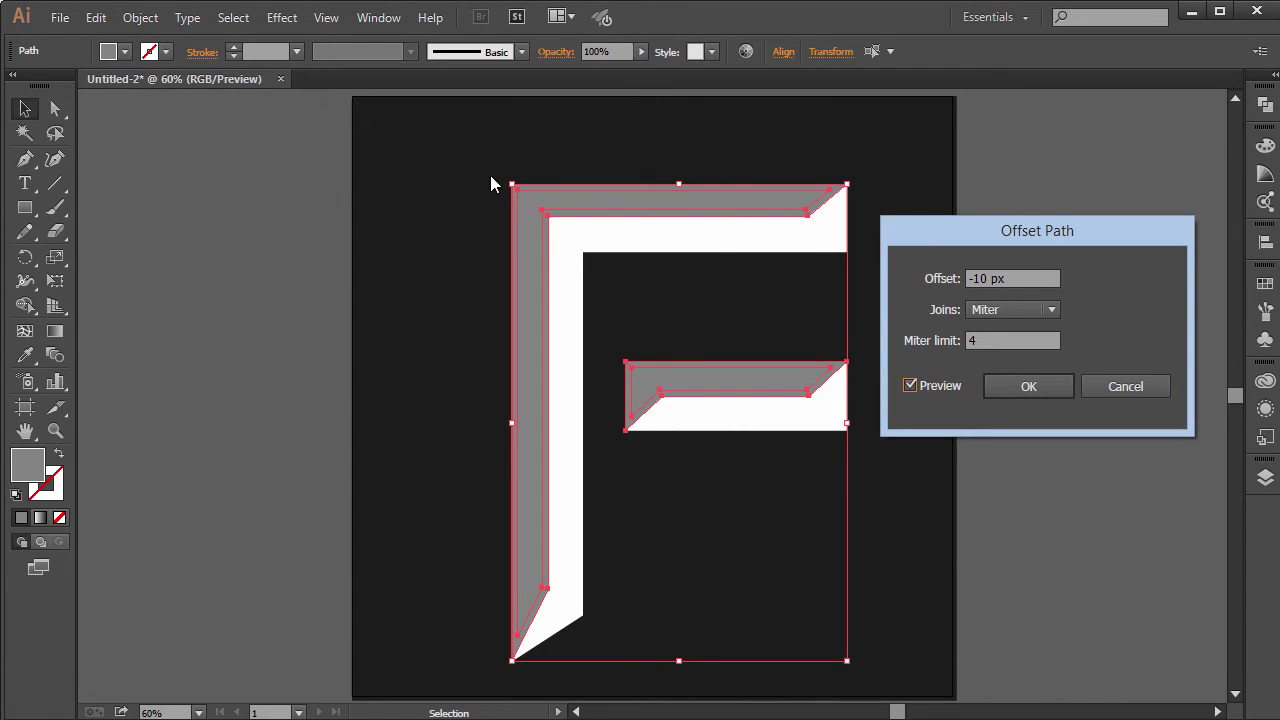
left_click(993, 279)
type("-7")
key("Tab")
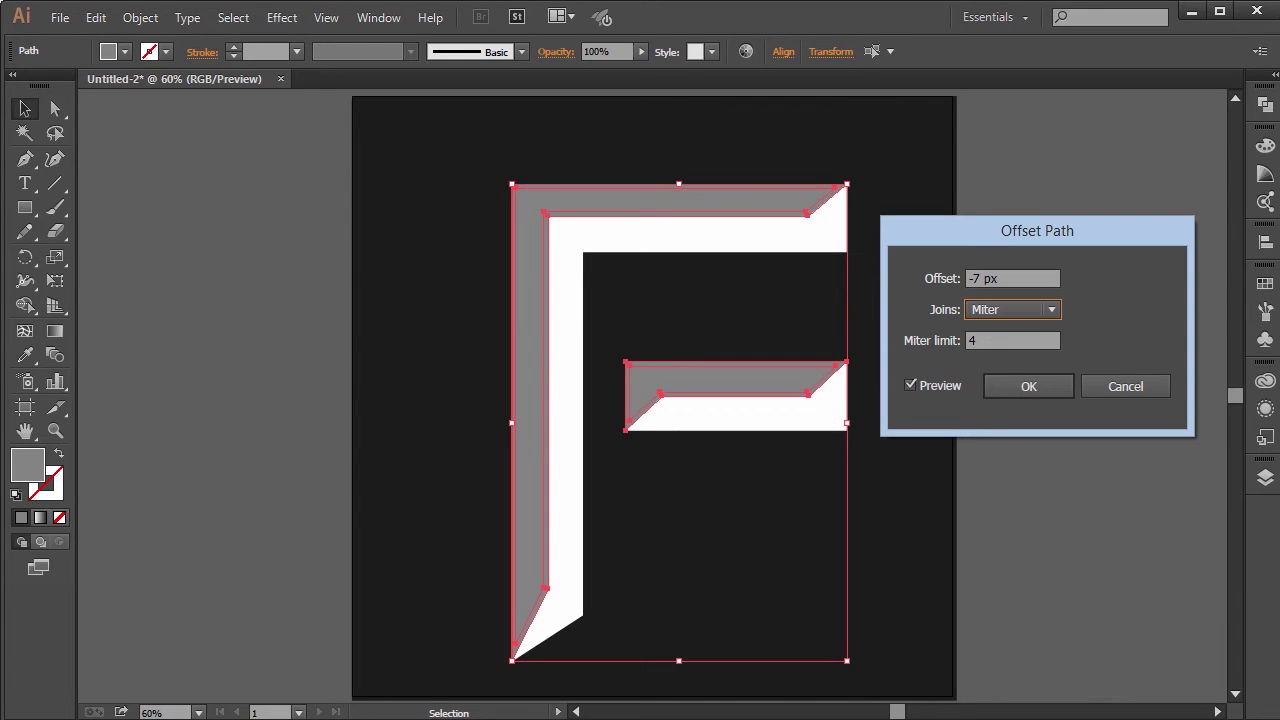
left_click(1030, 386)
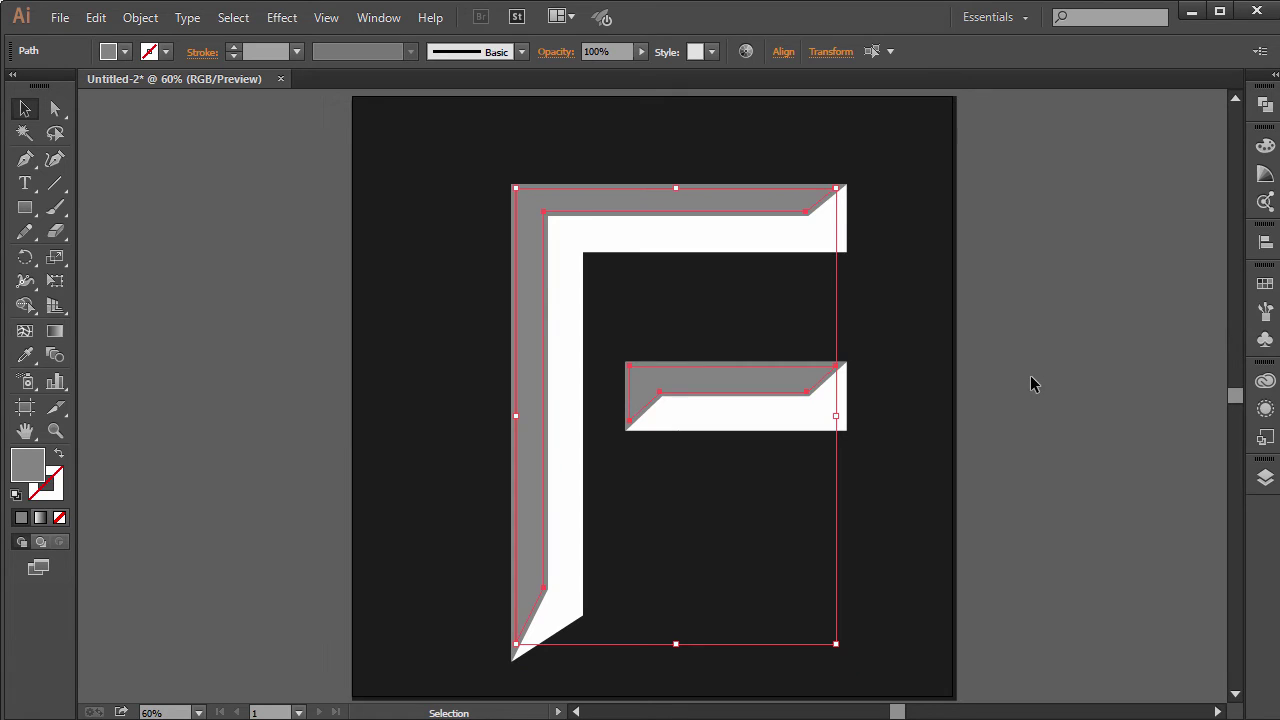
Fill the two inset bevel copies with dark red 660000 and deselect them.
double_click(36, 462)
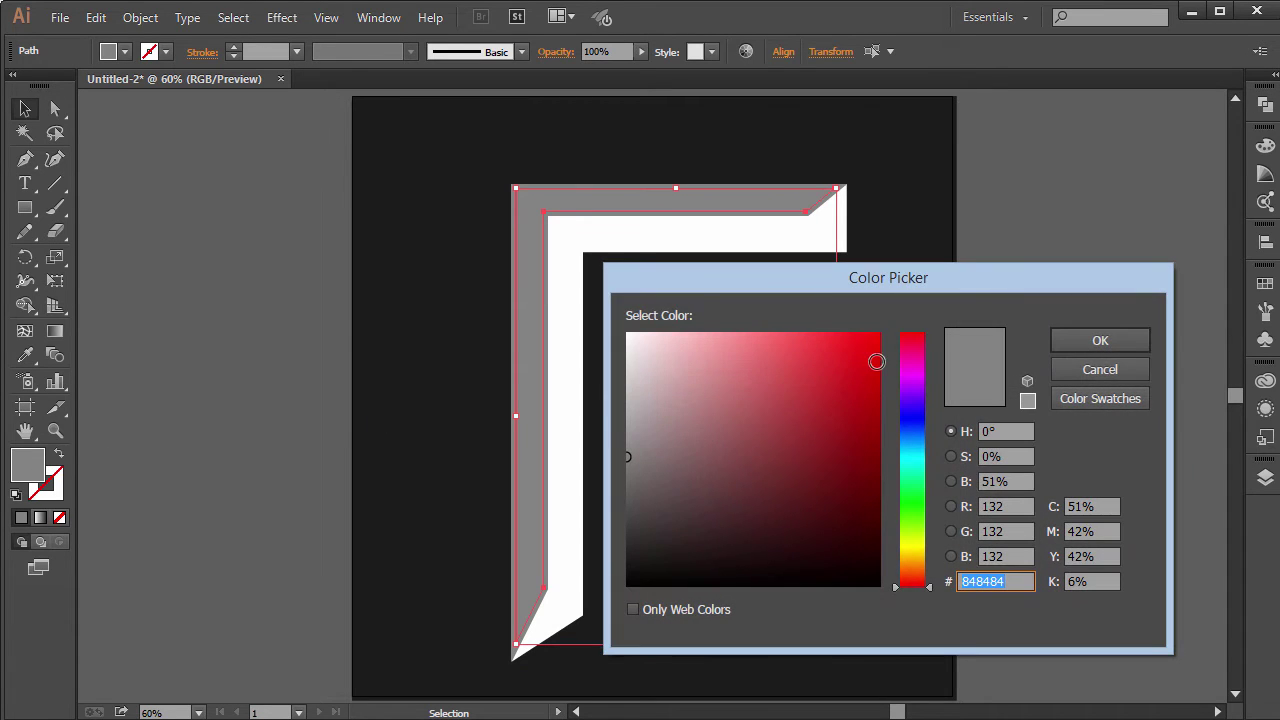
left_click_drag(866, 346, 886, 327)
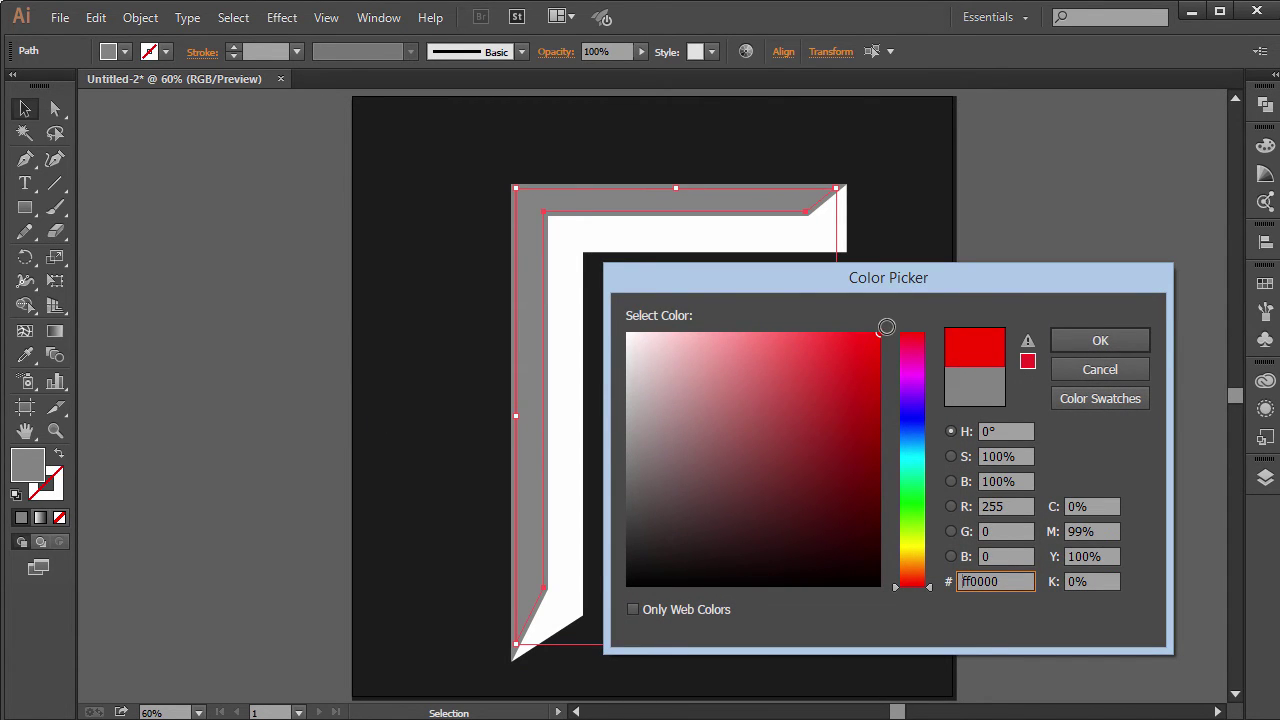
mouse_move(866, 380)
left_mouse_down()
mouse_move(893, 501)
mouse_move(894, 485)
left_mouse_up()
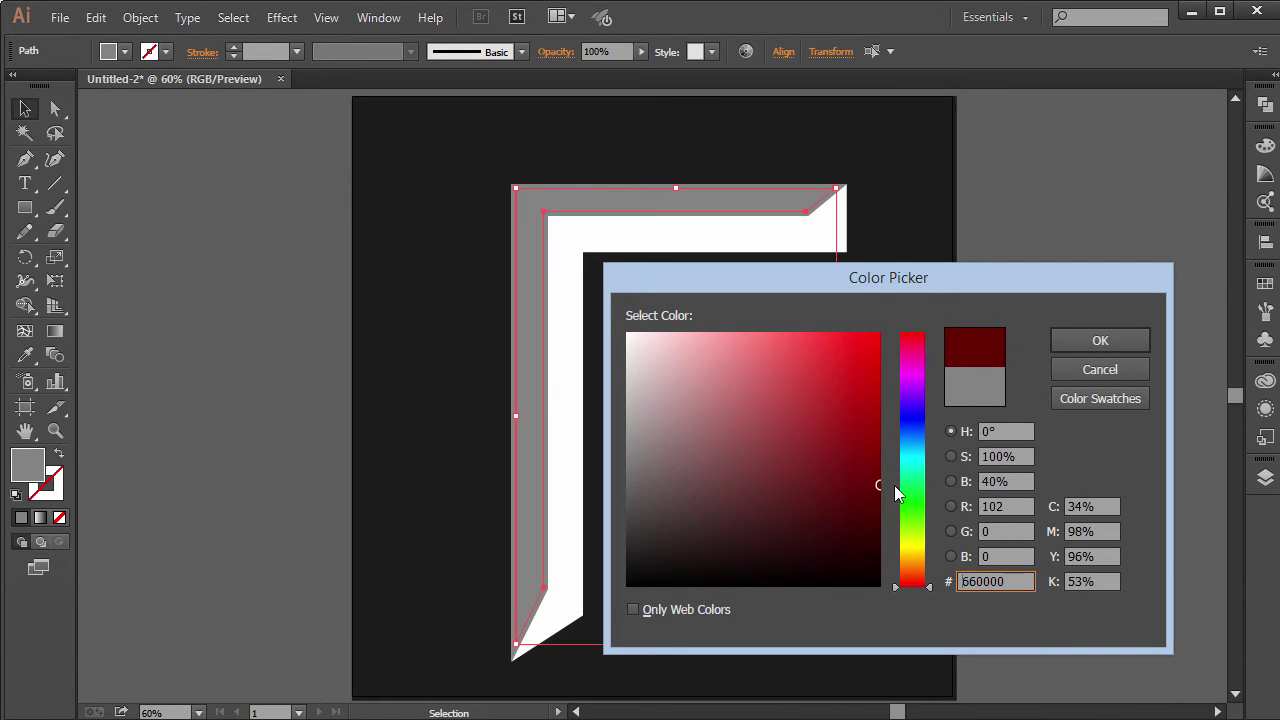
left_click(1107, 348)
key("ctrl+shift+a")
Delete both original grey bevel shapes, keeping the dark red insets.
left_click(688, 400)
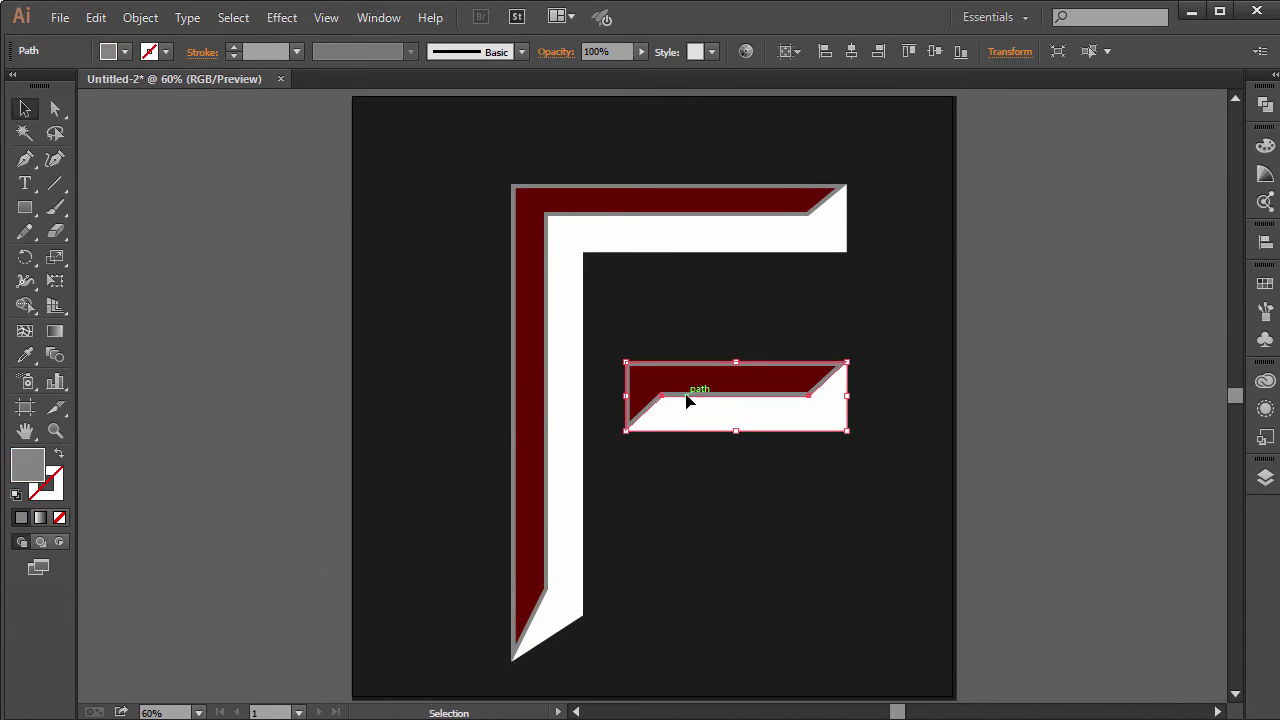
left_click(551, 355, "shift")
key("ctrl+shift+a")
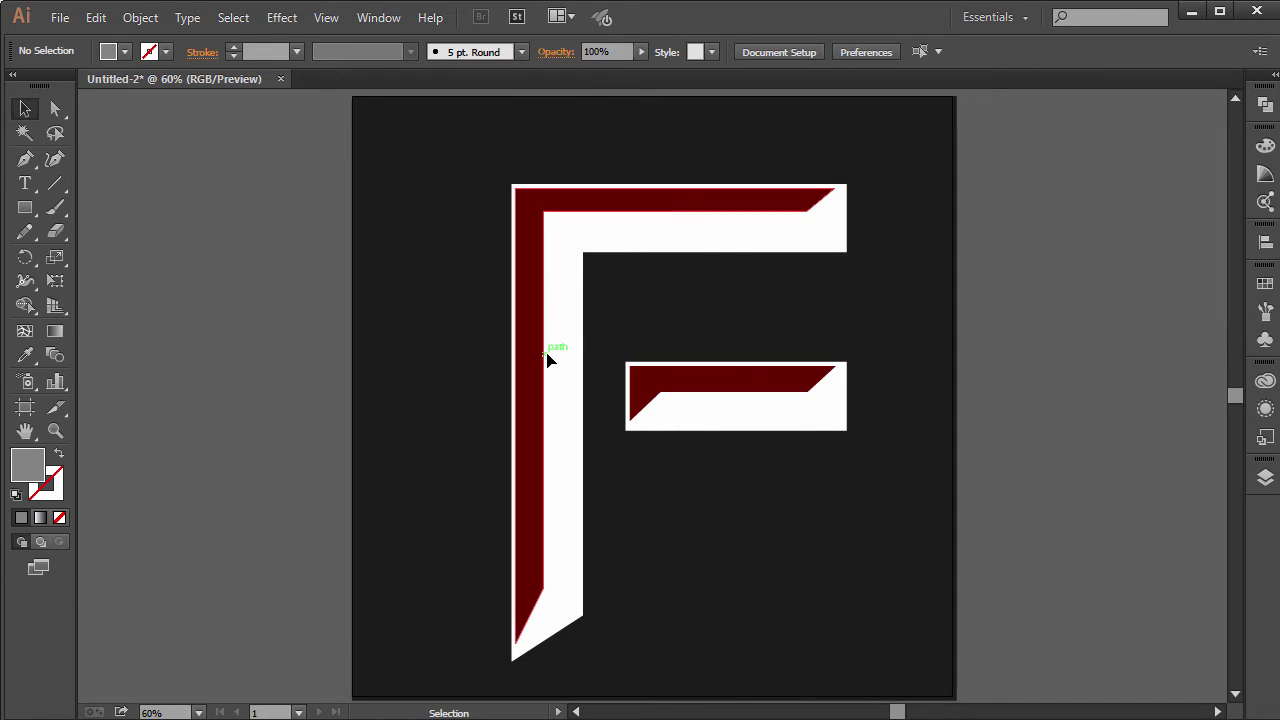
Select both white base shapes of the F, the middle bar and the stem with the top arm.
left_click(711, 411)
left_click(560, 317, "shift")
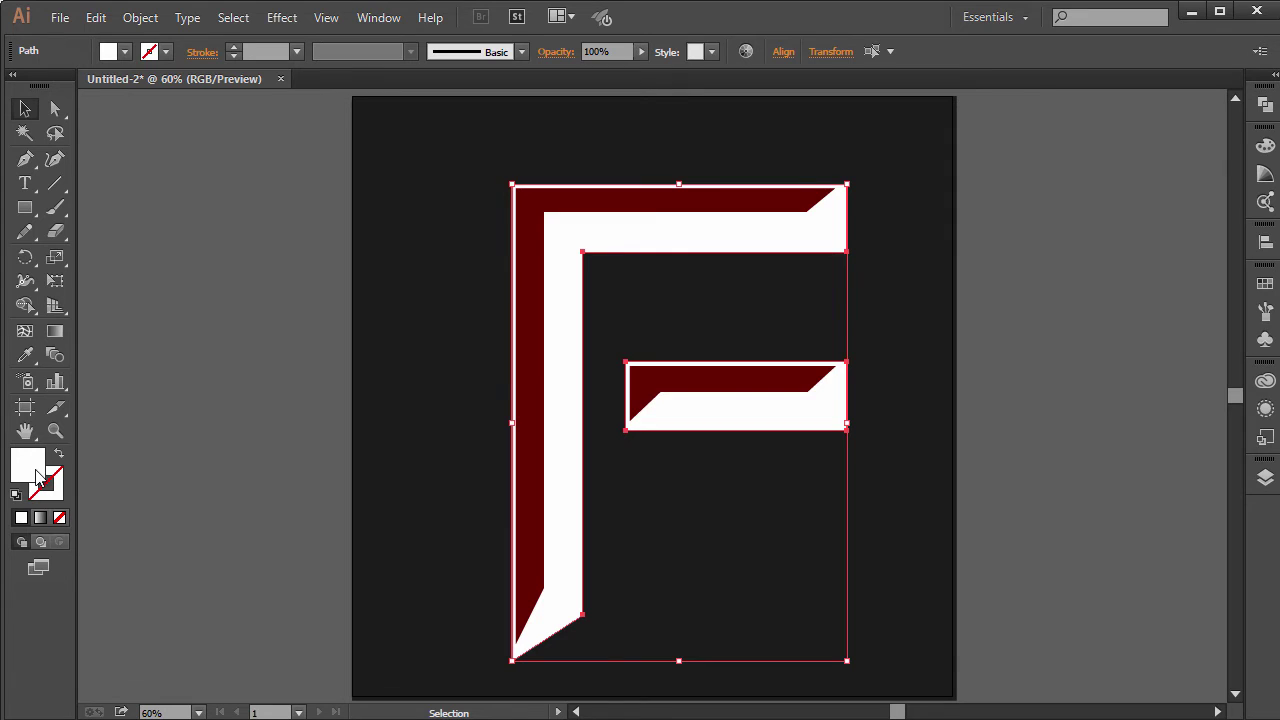
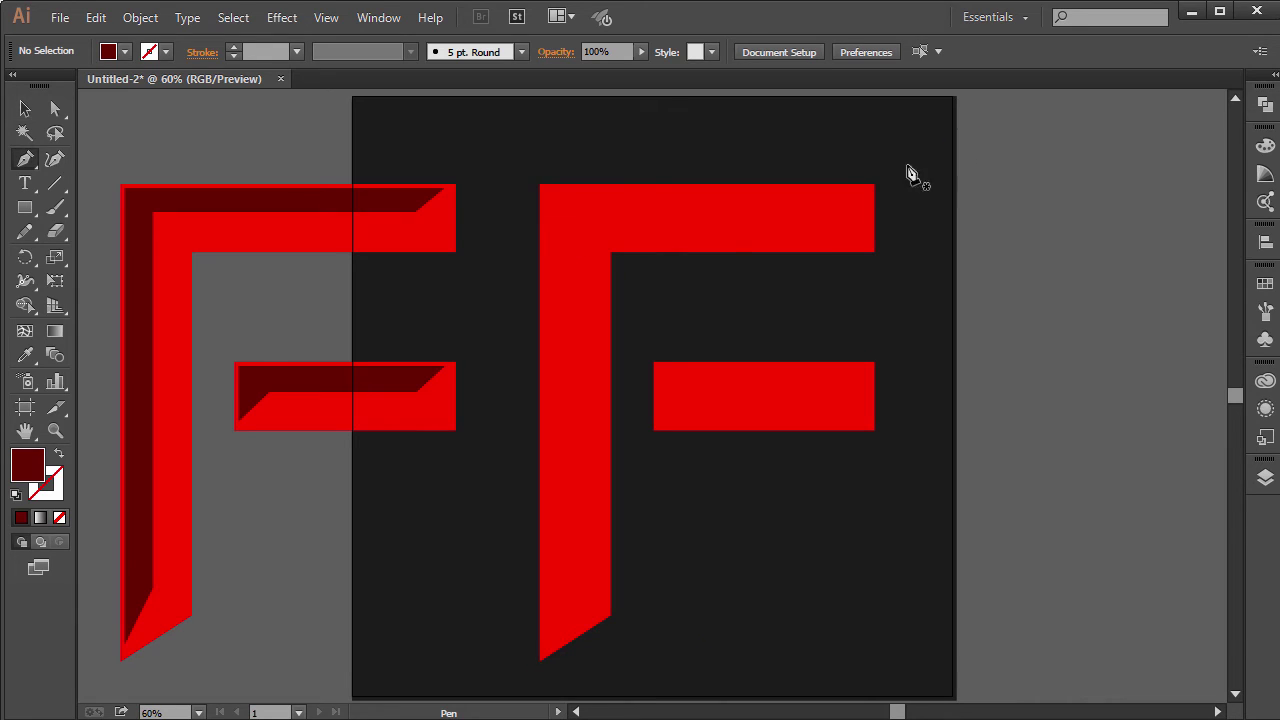
Draw a closed dark red bevel with the Pen tool over the inner half of the plain F's stem and top arm, with diagonal ends at the outer corners.
left_click(875, 185)
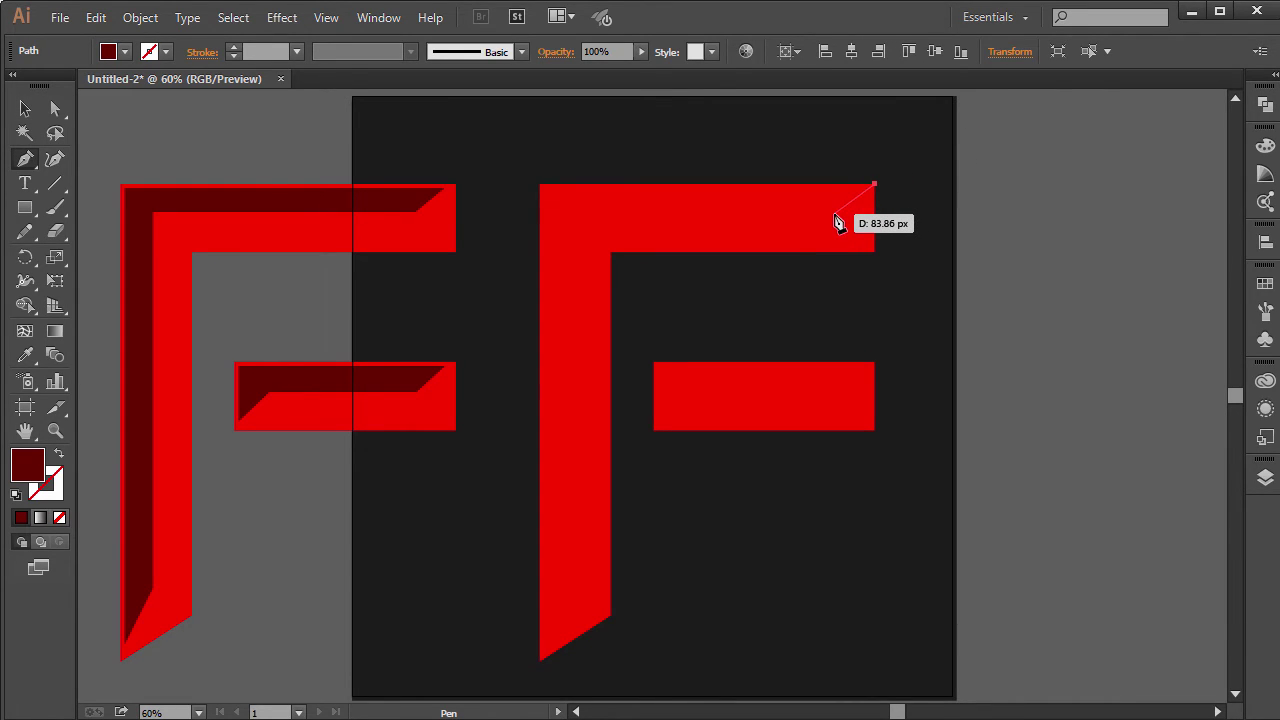
left_click(835, 214)
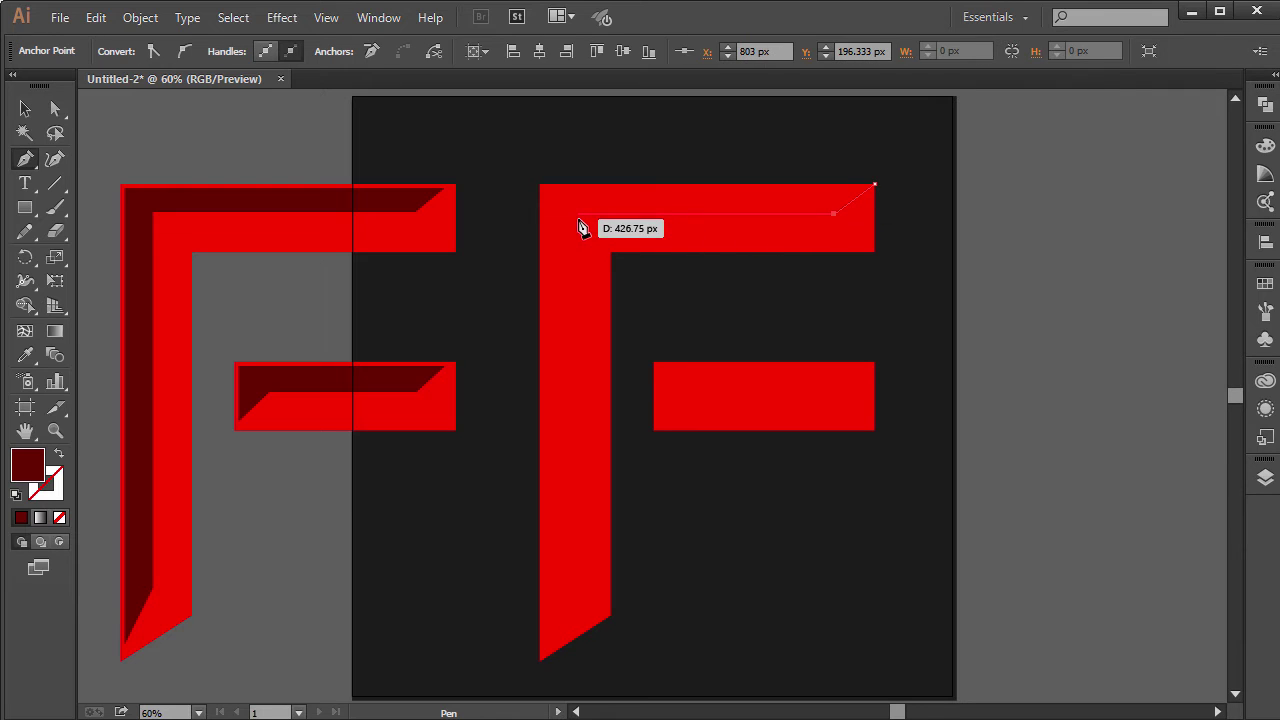
left_click(580, 213)
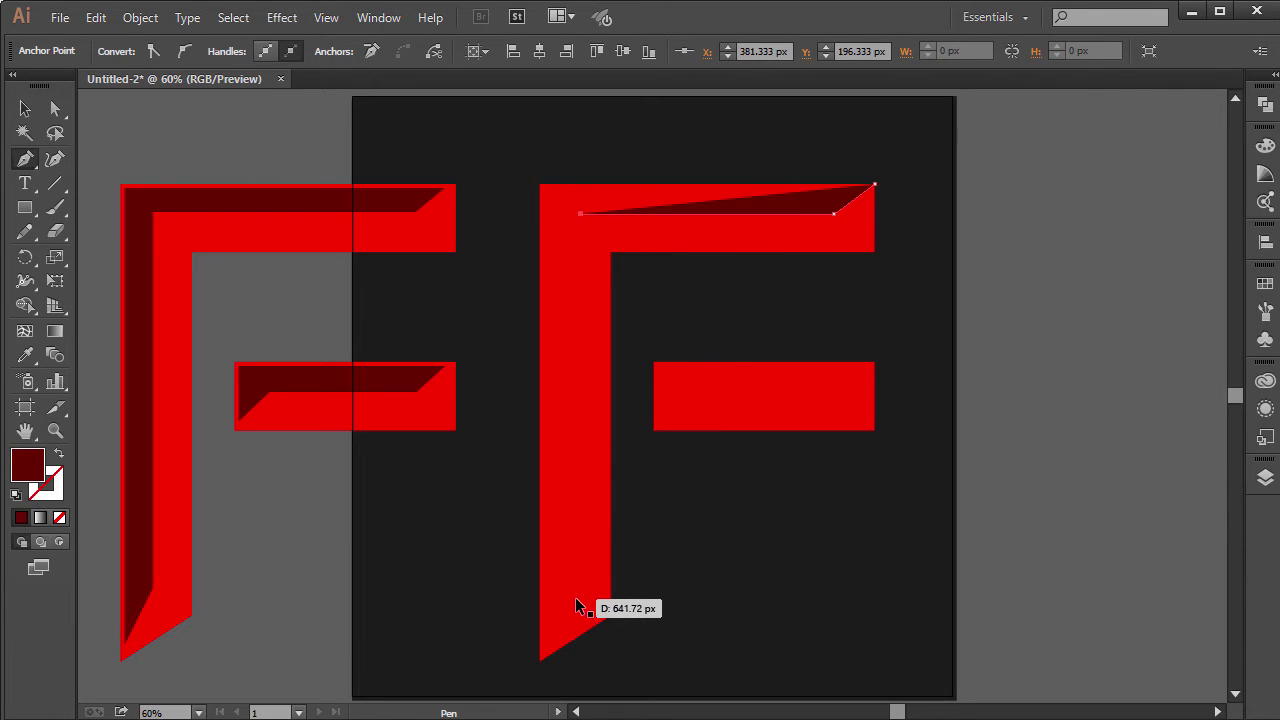
key("ctrl+z")
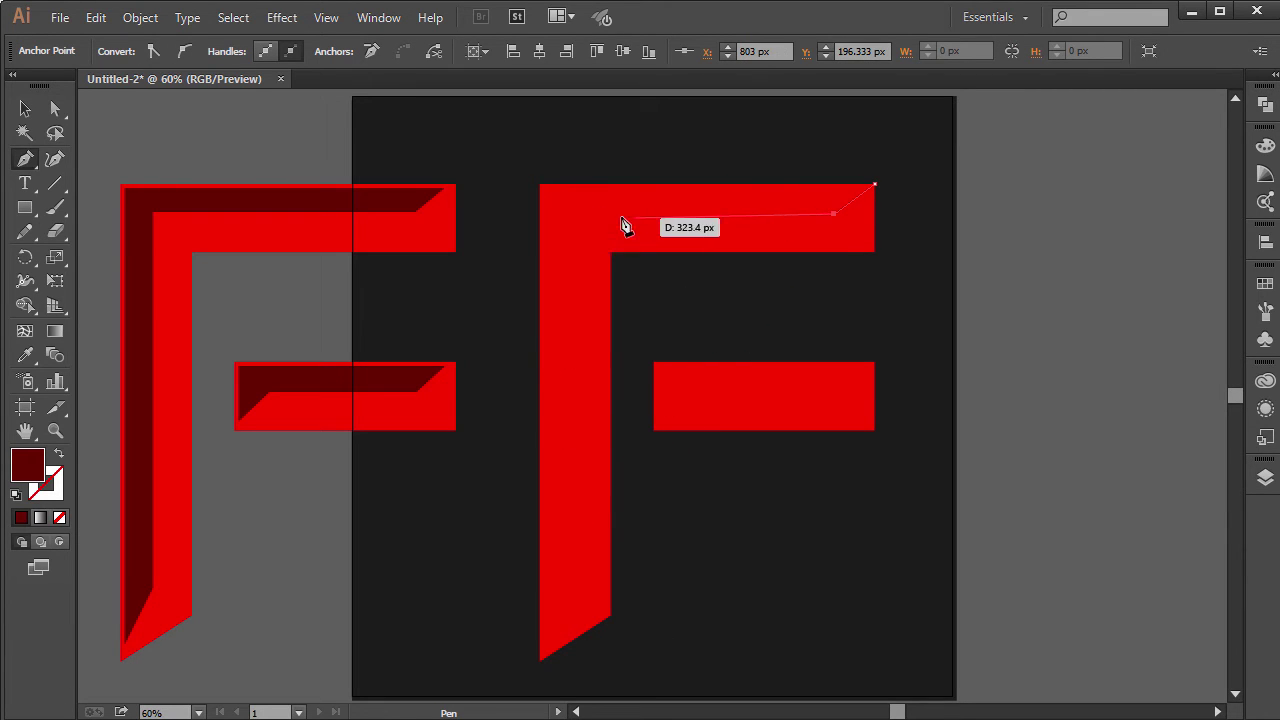
left_click(577, 213)
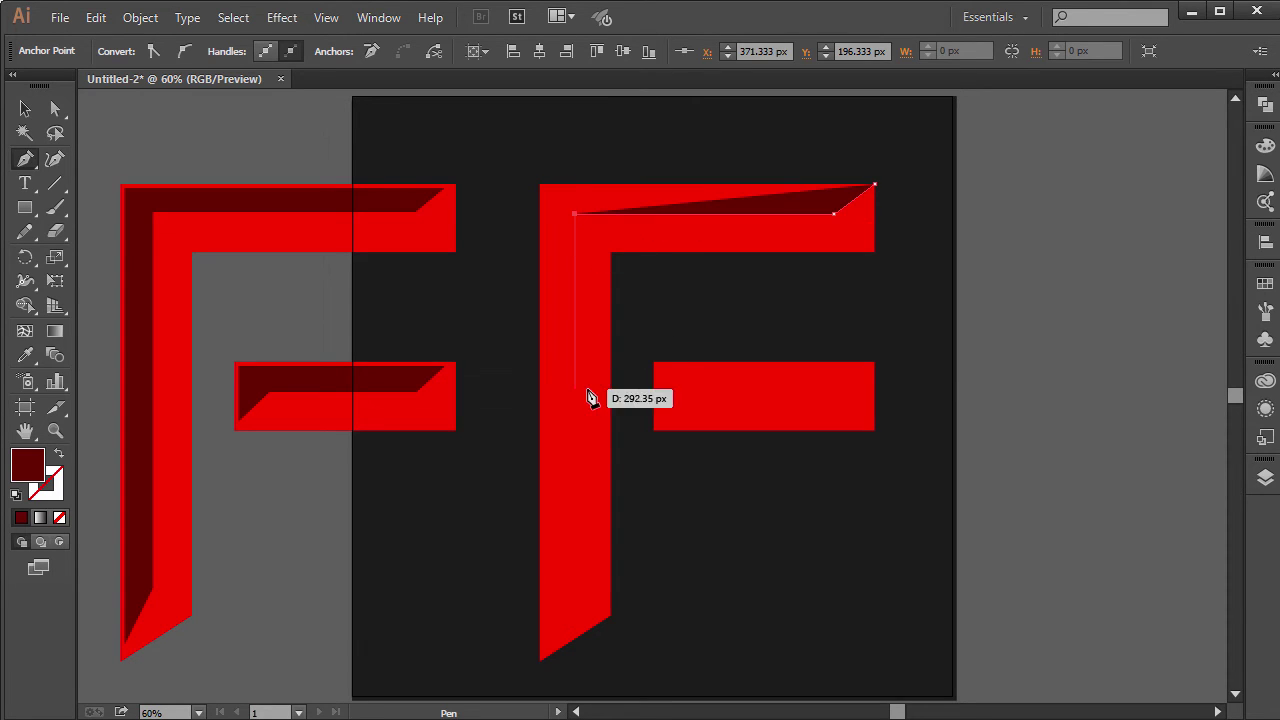
left_click(575, 592)
left_click(540, 660)
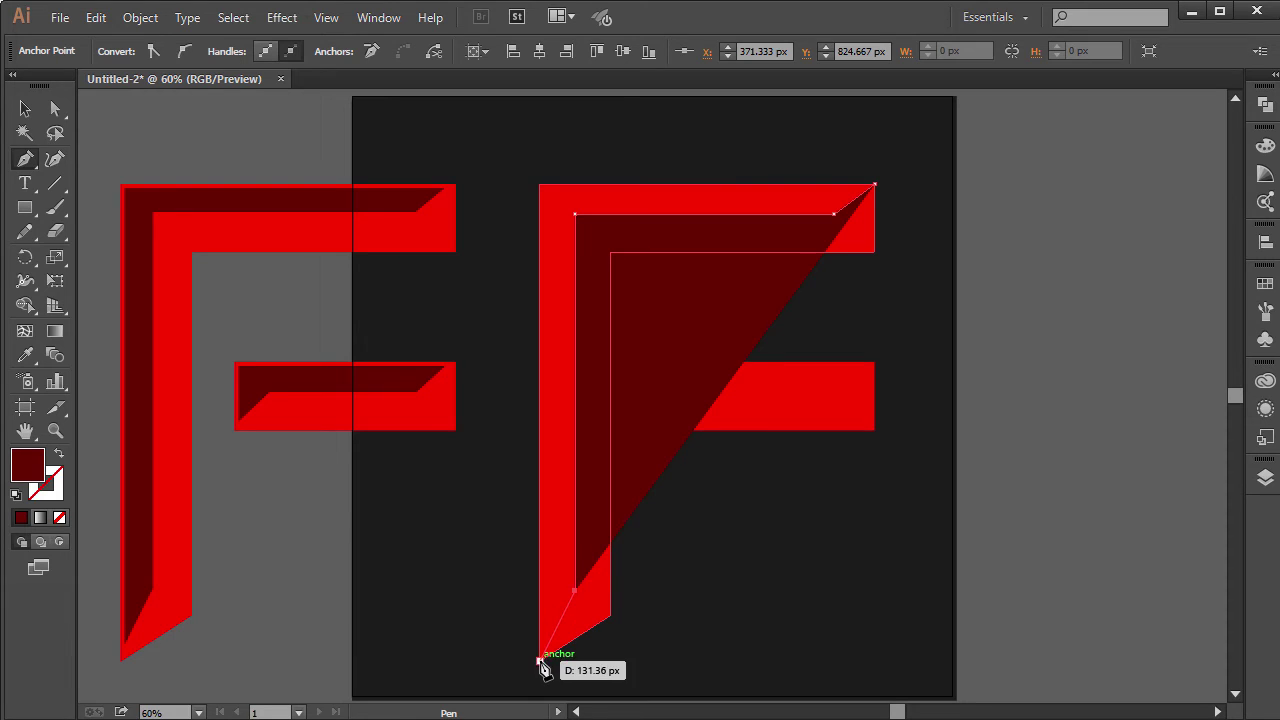
left_click(610, 614)
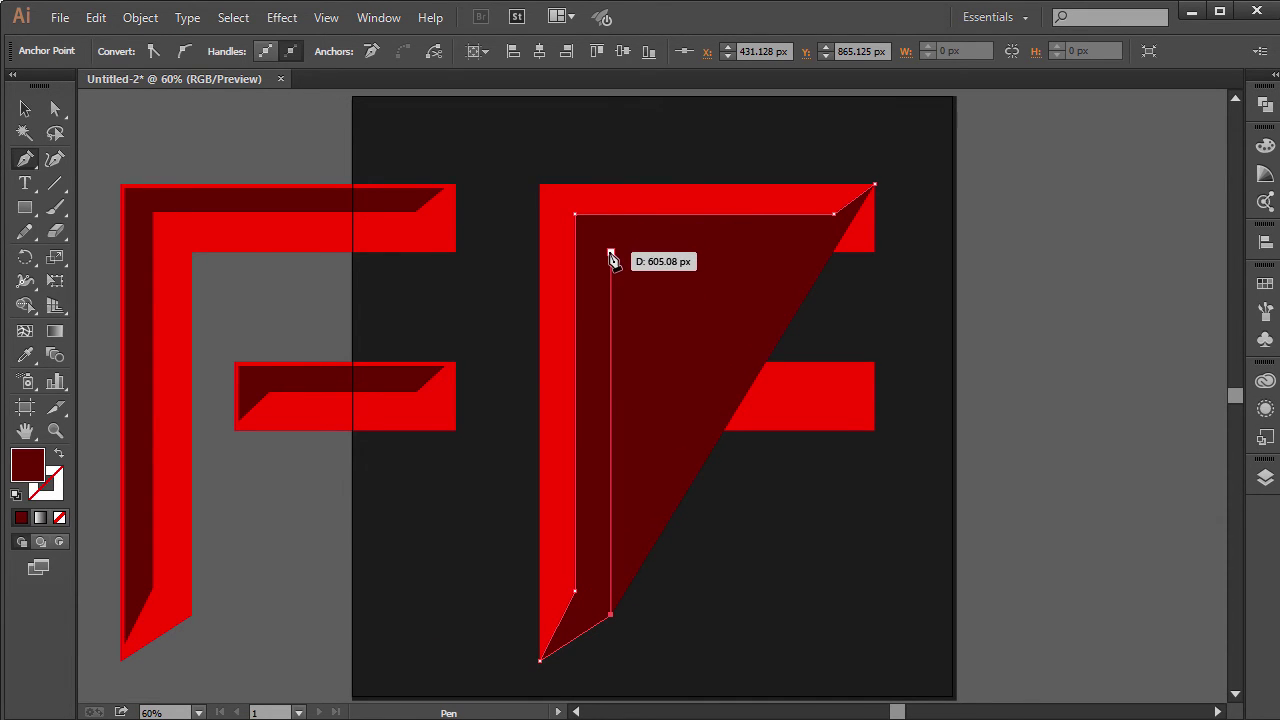
left_click(610, 251)
left_click(875, 251)
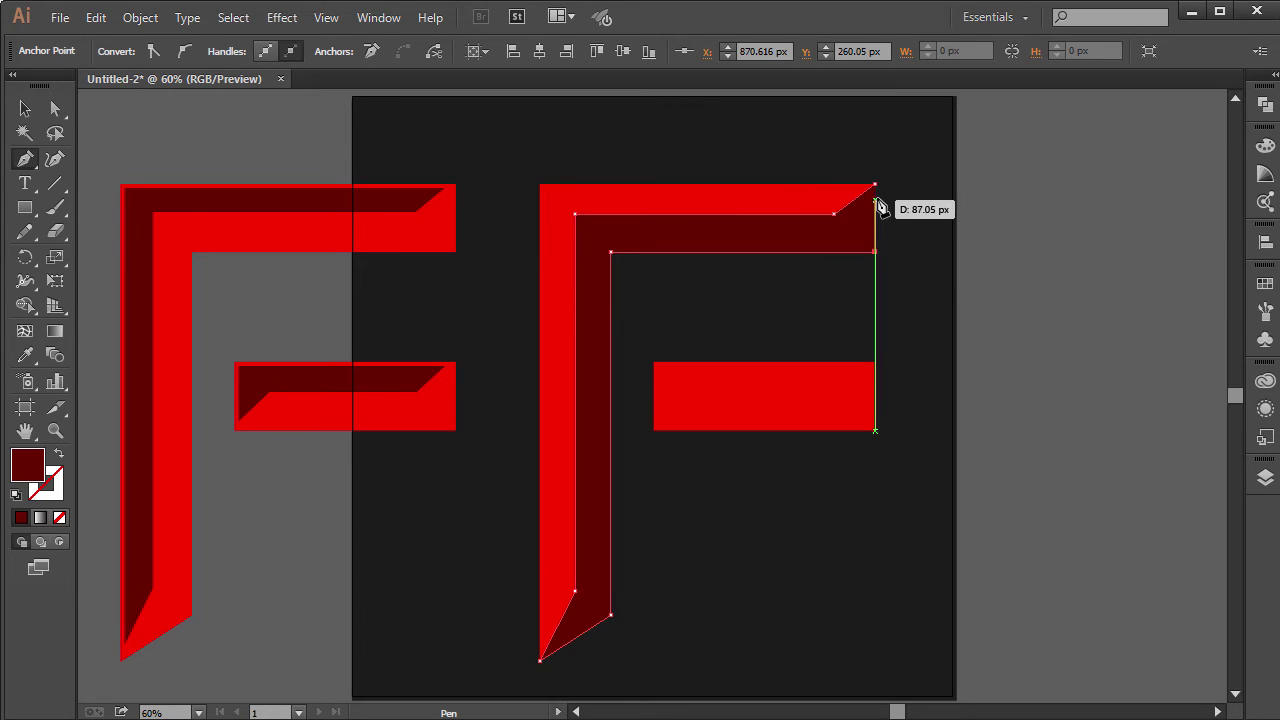
left_click(876, 187)
key("v")
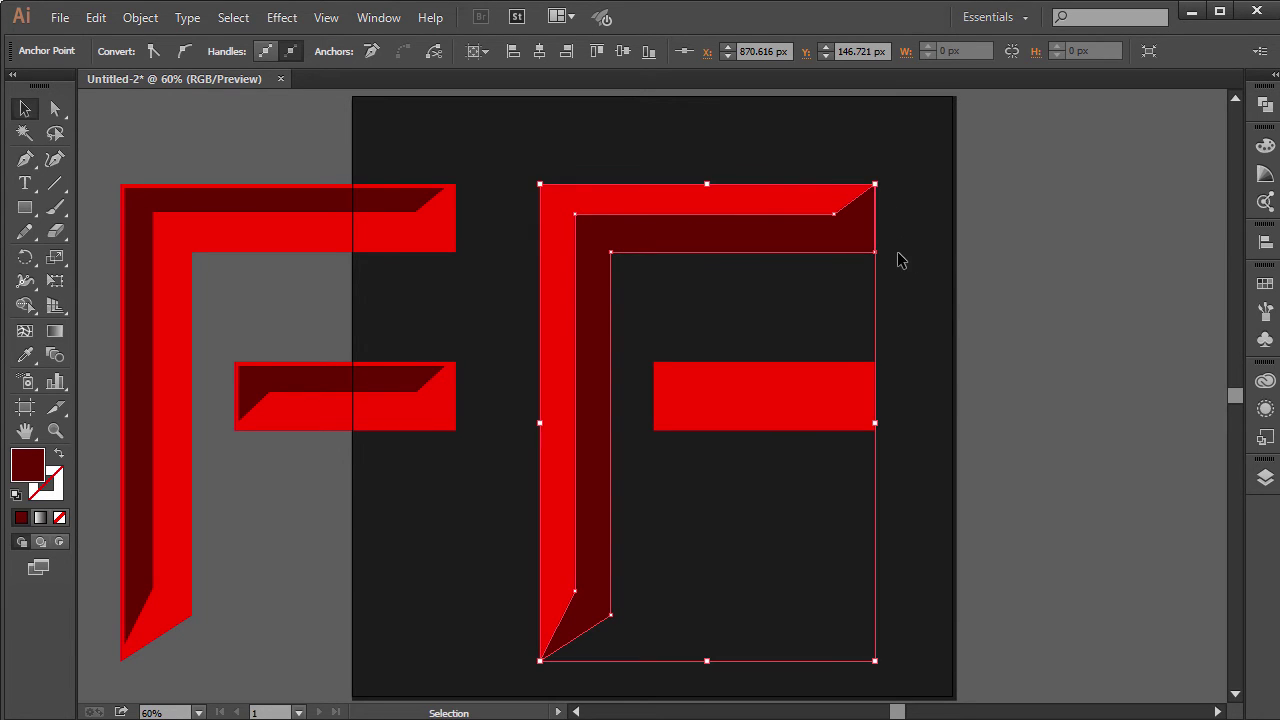
Draw a closed bevel shape with the Pen tool over the lower half of the plain F's middle bar, with diagonals to its upper-right and lower-left corners.
left_click(840, 395)
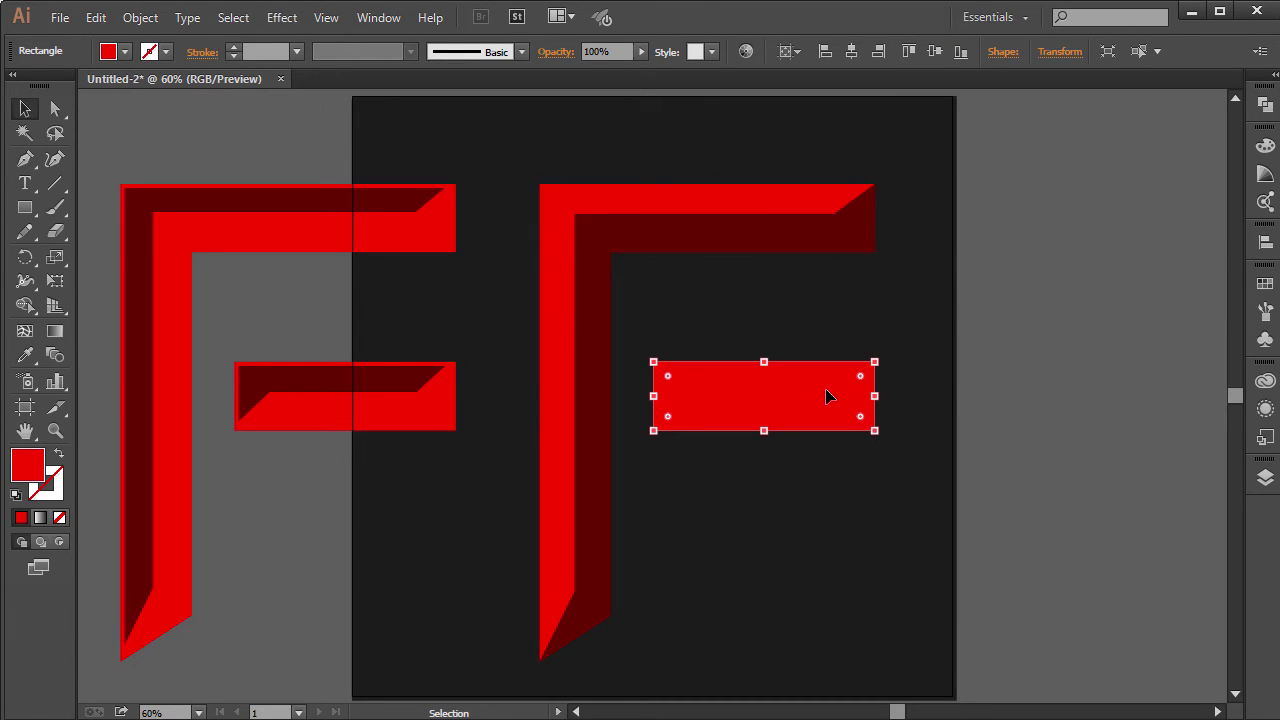
left_click(1087, 410)
key("p")
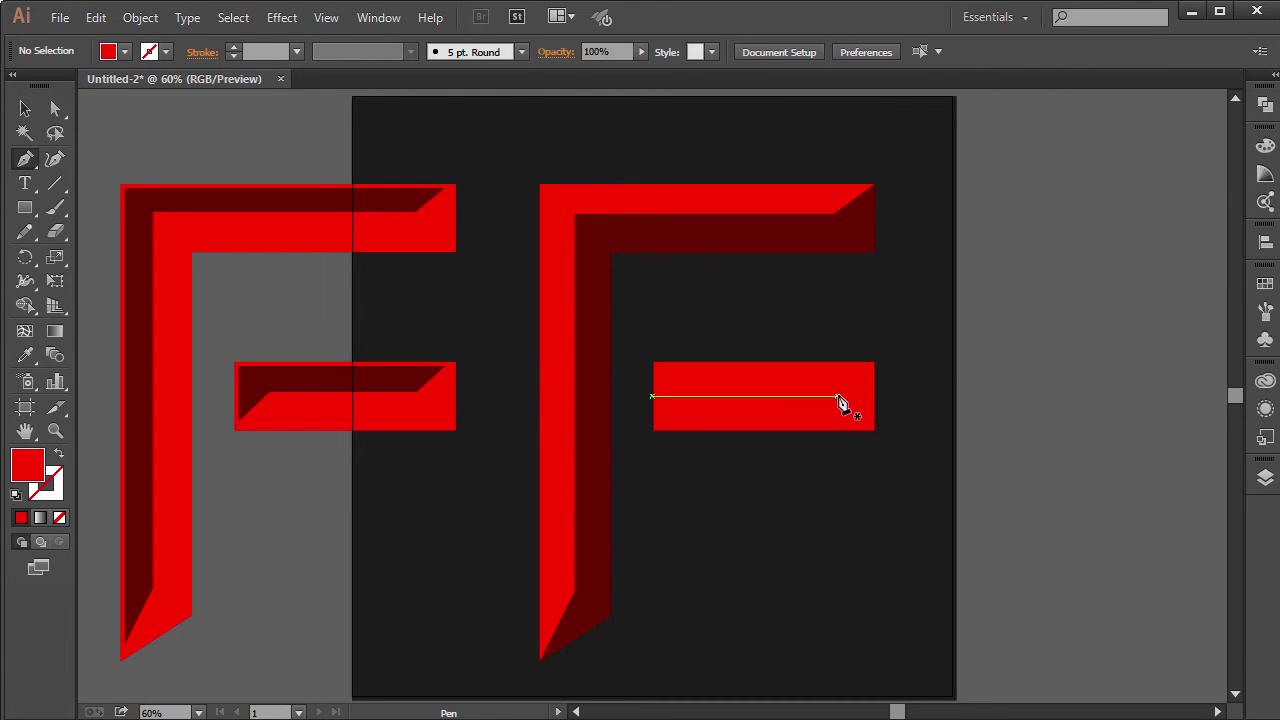
left_click(874, 364)
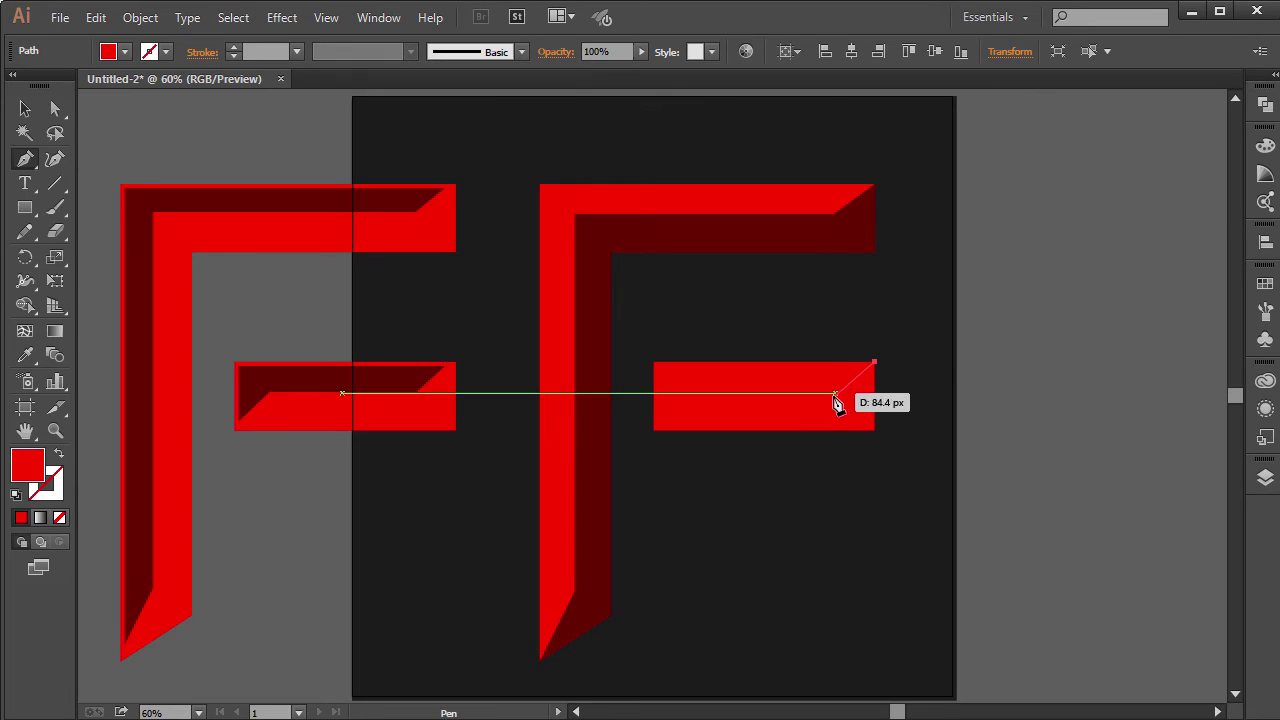
left_click(836, 394)
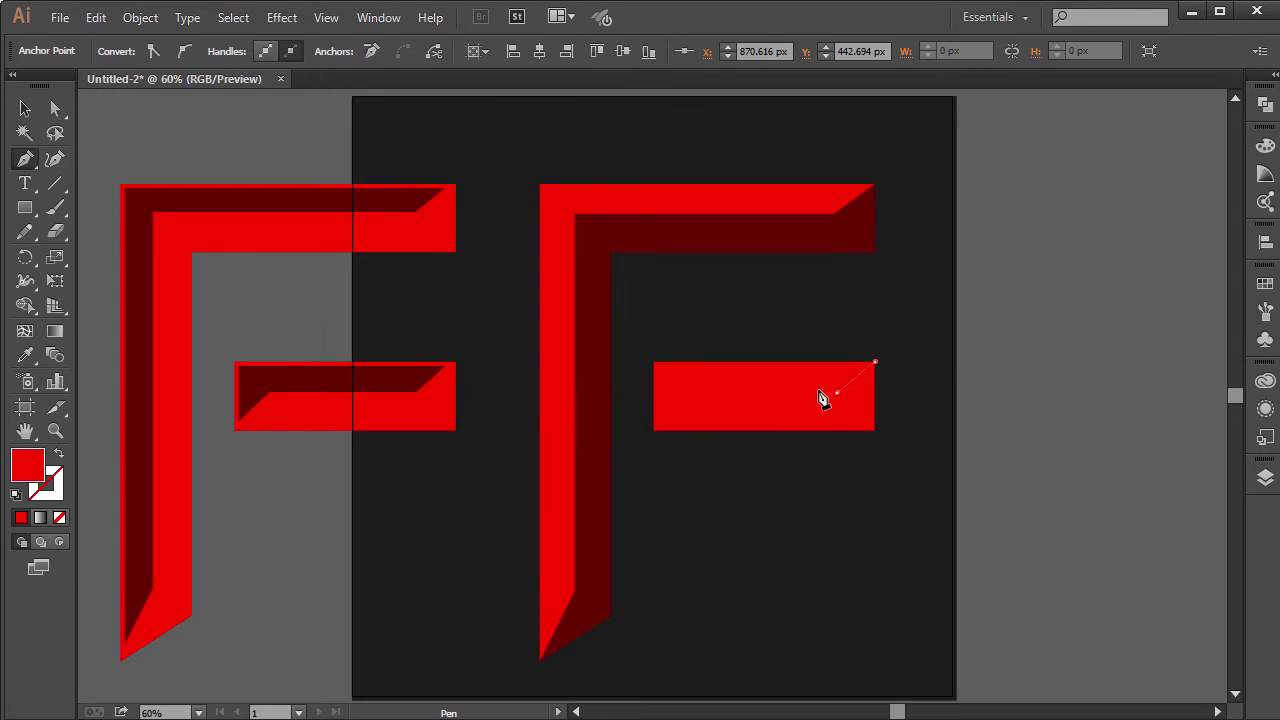
left_click(690, 394)
left_click(653, 430)
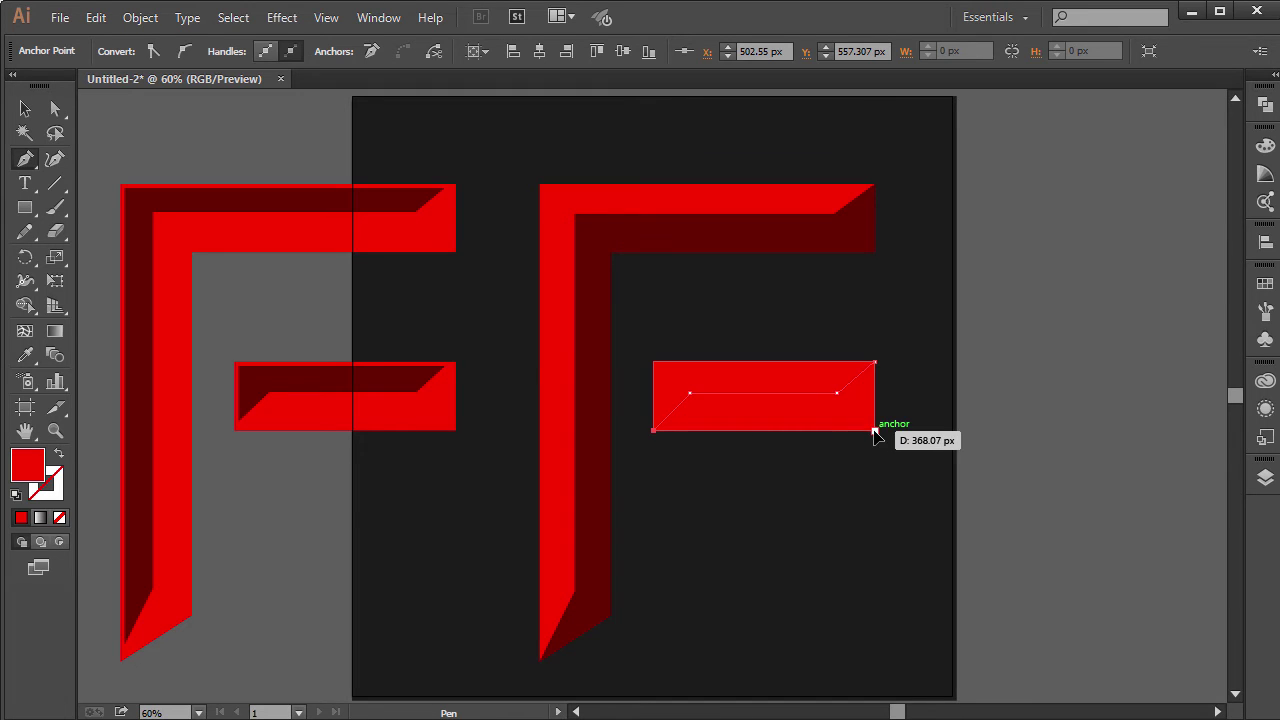
left_click(875, 431)
left_click(875, 363)
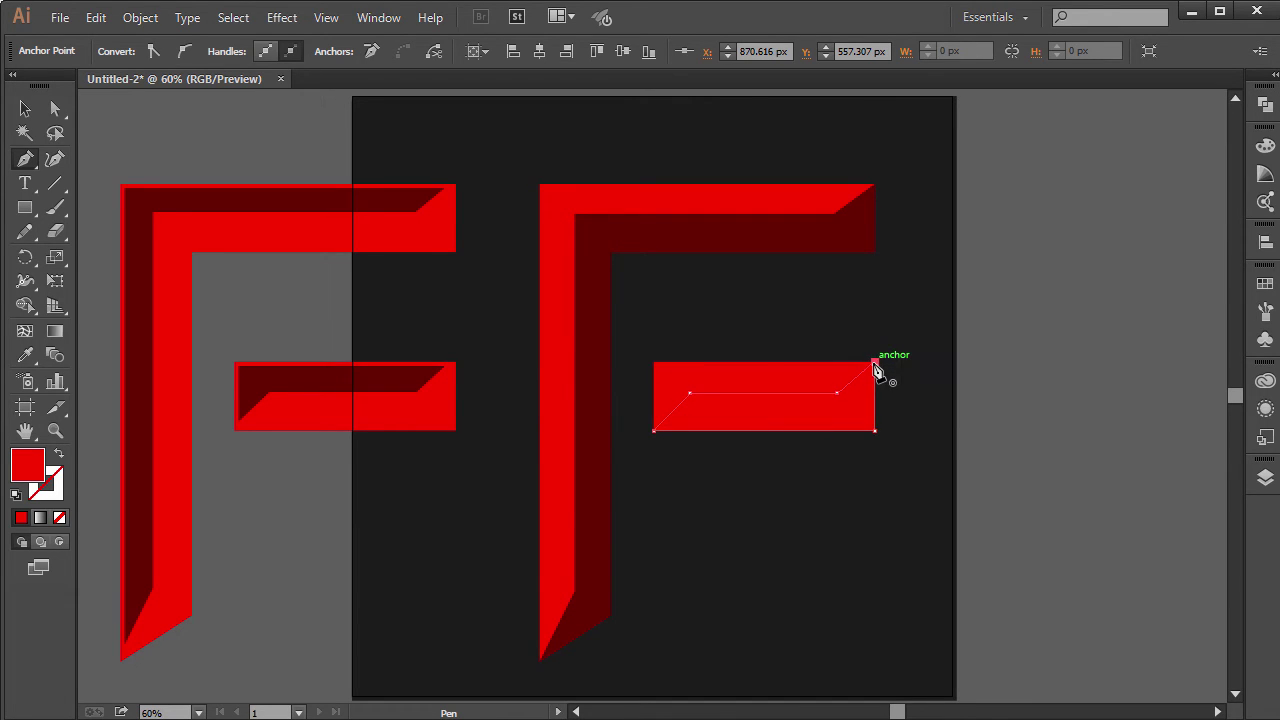
Fill the middle bar's lower bevel with the stem bevel's dark red, sampled with the Eyedropper, and deselect it.
key("v")
key("i")
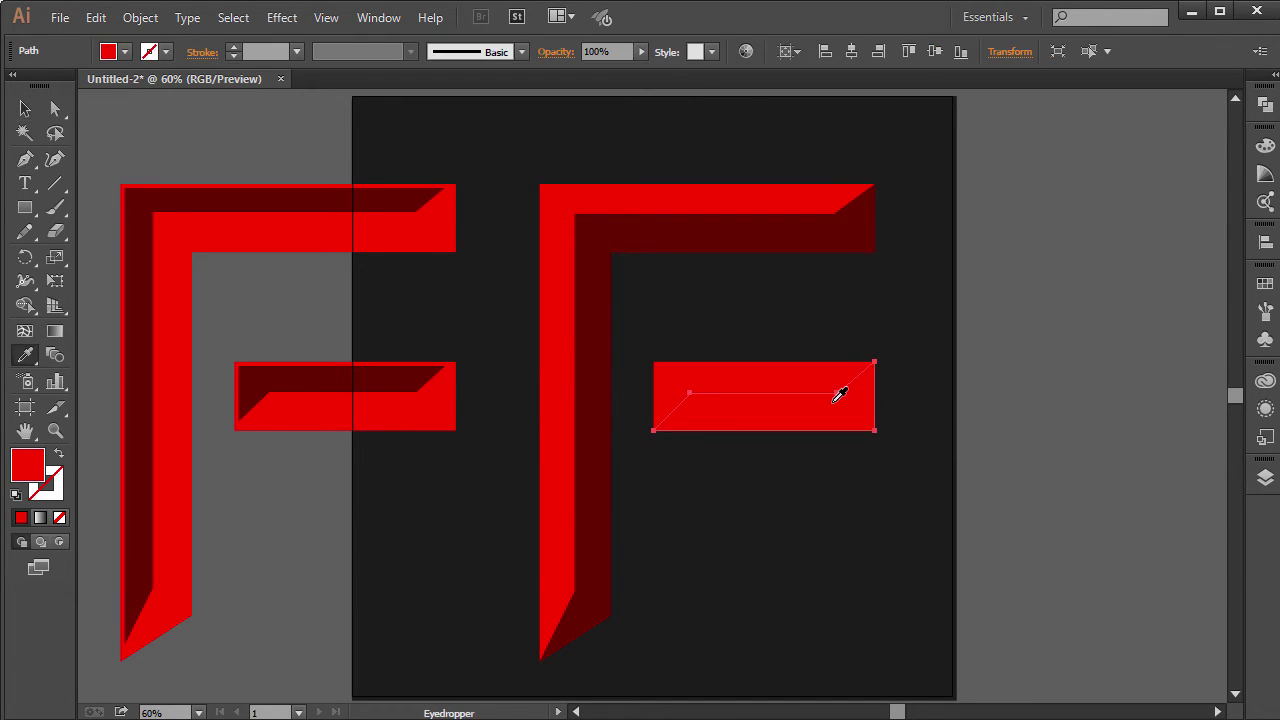
left_click(808, 225)
key("v")
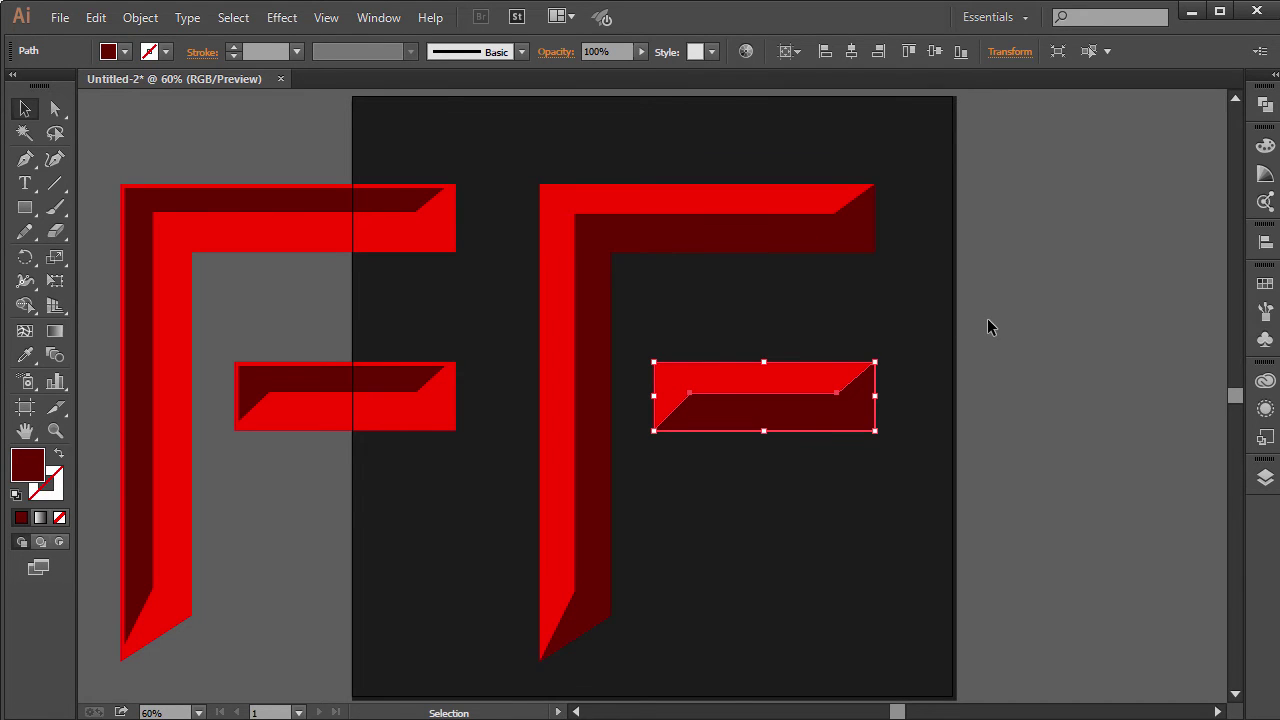
left_click(1088, 335)
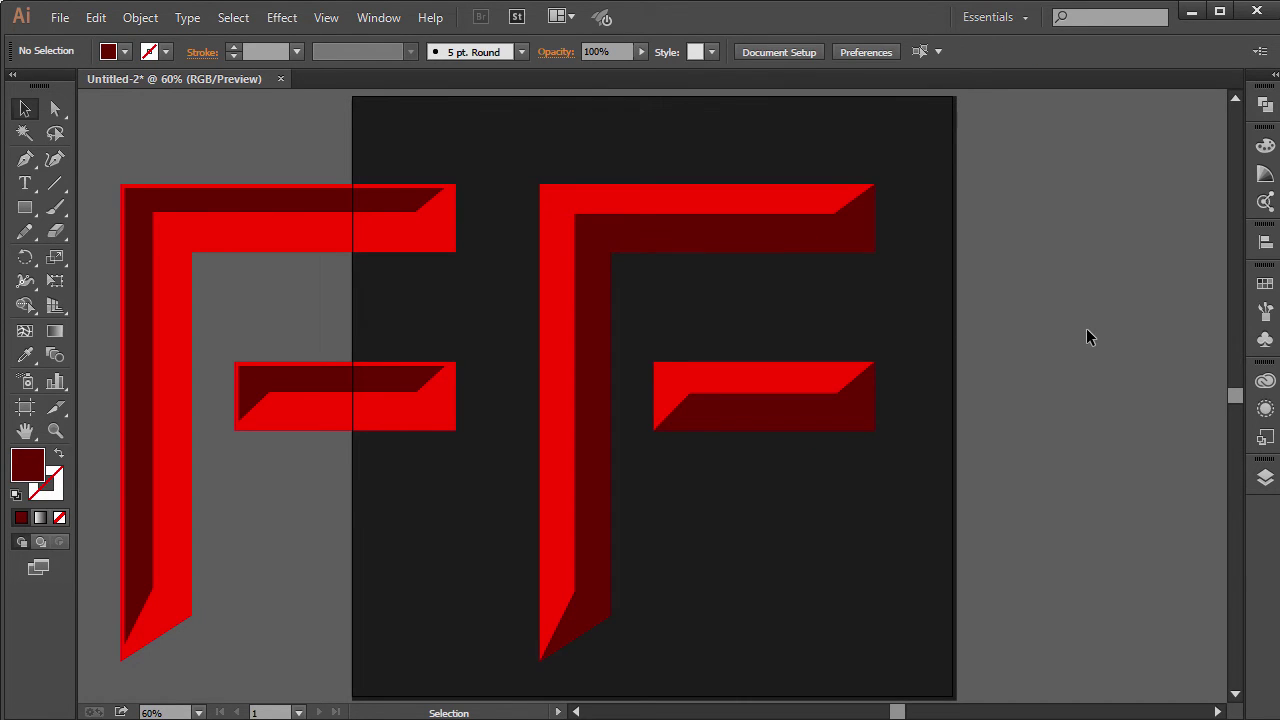
Create inset copies of both new dark red bevels with Offset Path at -7 px, using miter joins and a miter limit of 4.
left_click(794, 423)
left_click(714, 243, "shift")
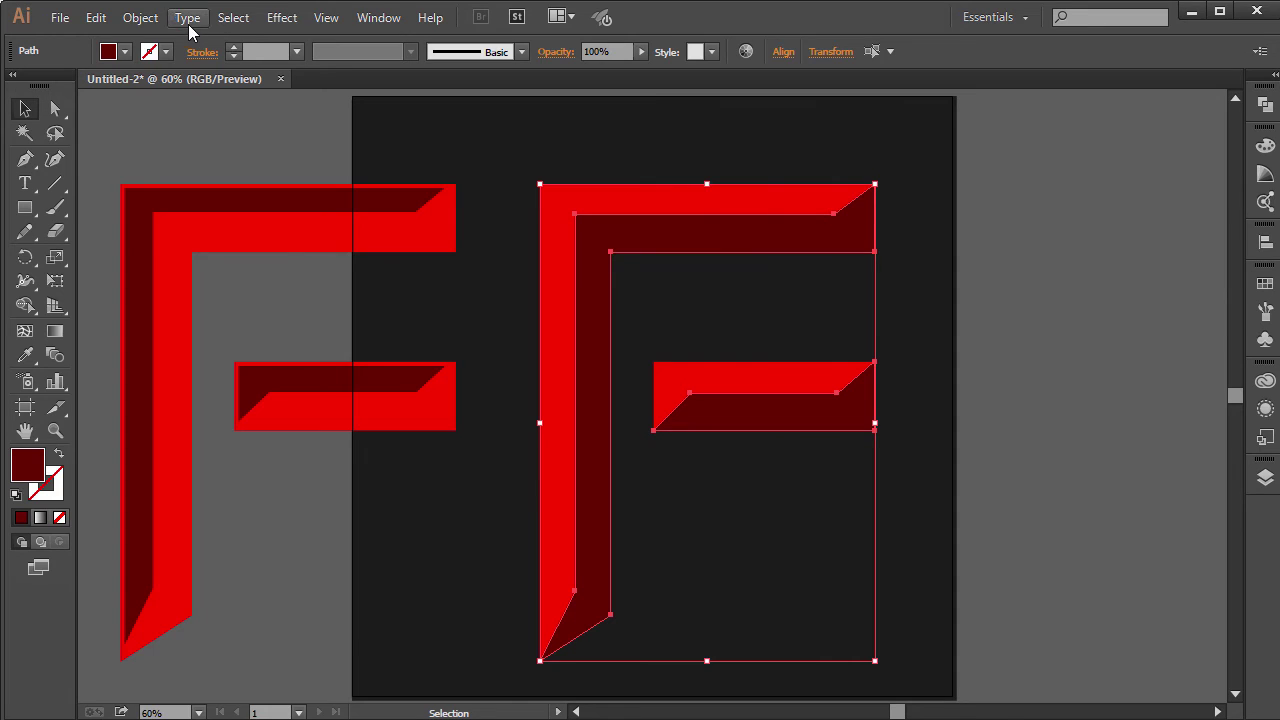
left_click(140, 17)
mouse_move(263, 421)
left_click(450, 493)
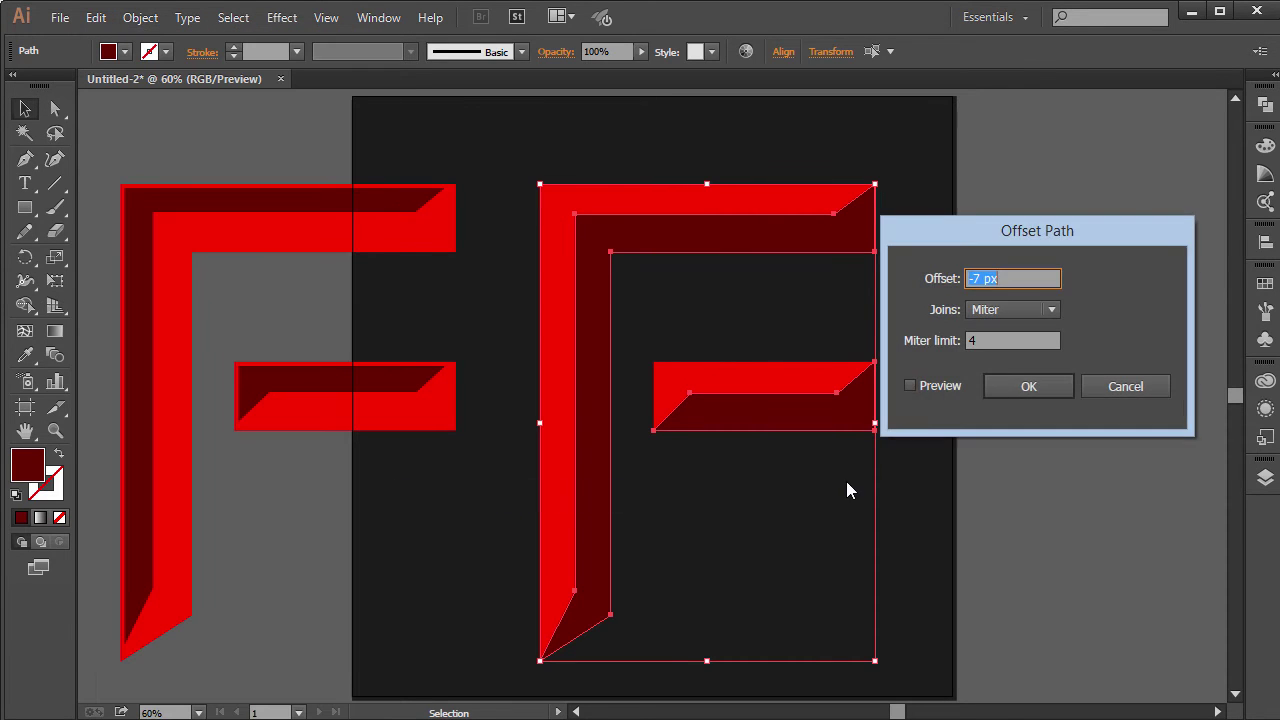
left_click(912, 386)
left_click(1045, 390)
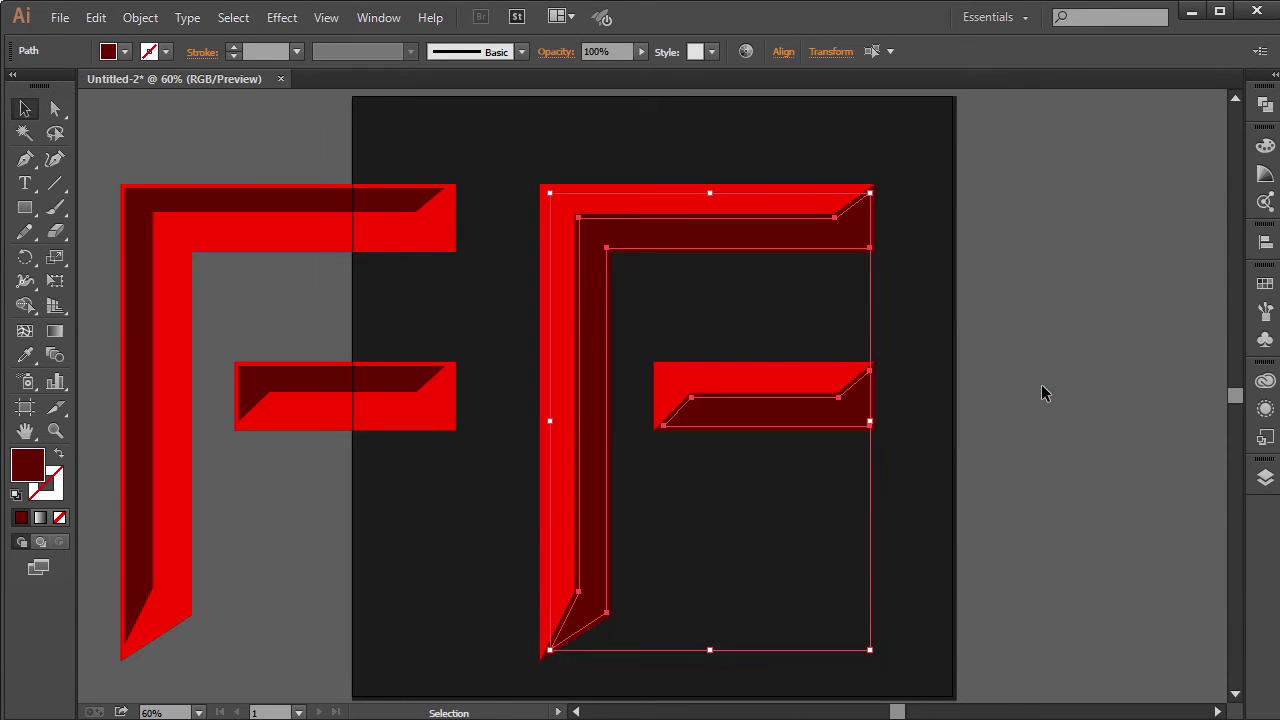
Delete both original dark red bevel shapes on the second F, keeping their inset copies.
left_click(1043, 394)
left_click(843, 249)
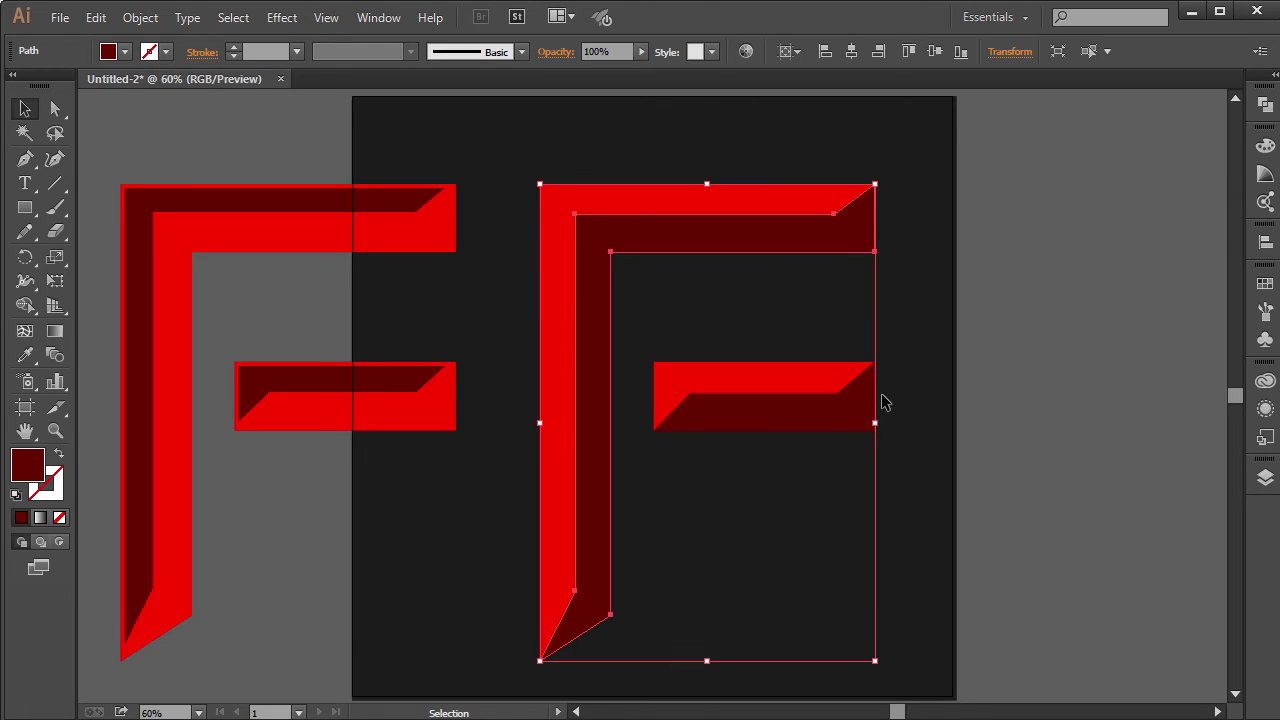
left_click(849, 438)
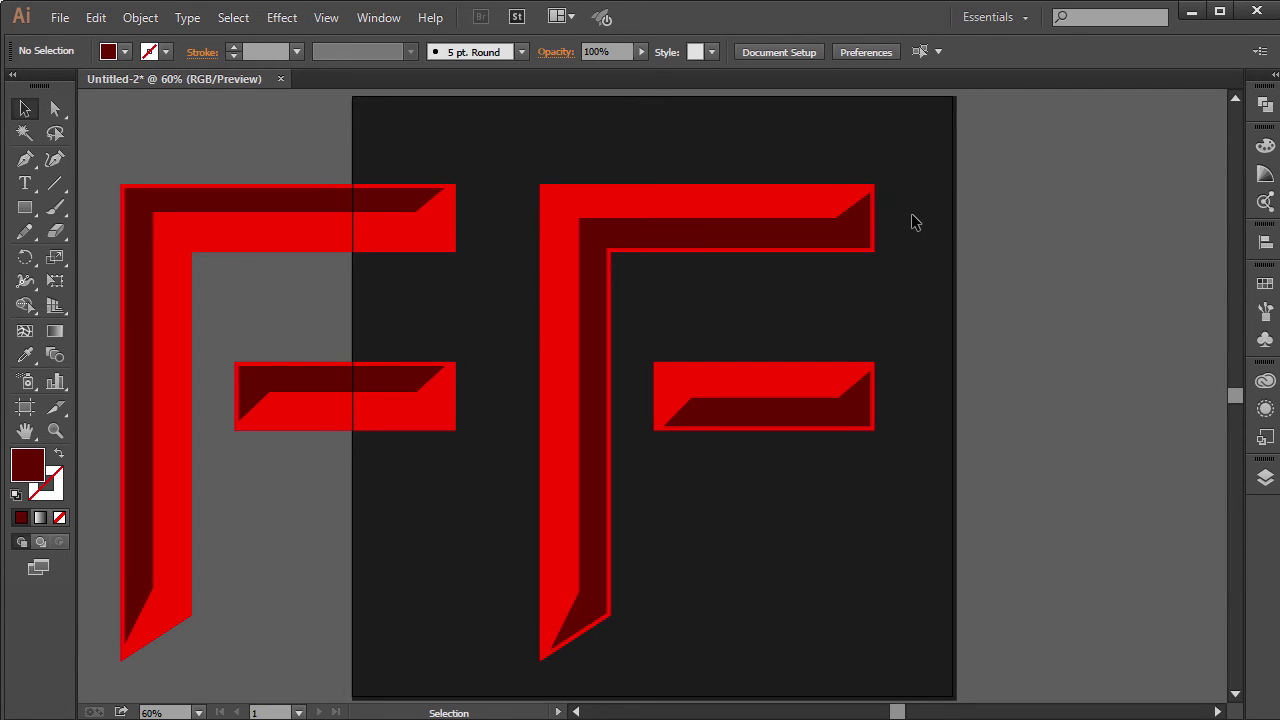
Slant the ends of the second F's top arm and middle bar by moving the upper-right points of the red shapes and dark insets outward.
left_click_drag(914, 213, 831, 148)
key("a")
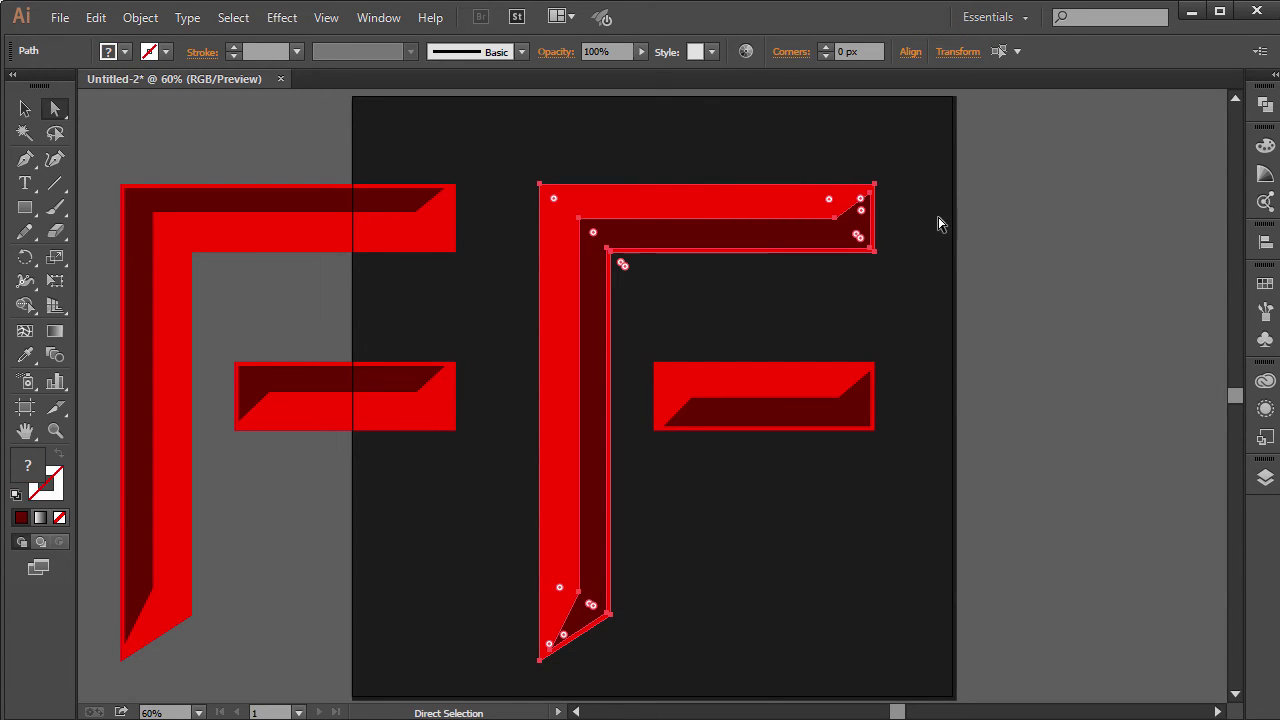
left_click_drag(940, 226, 848, 152)
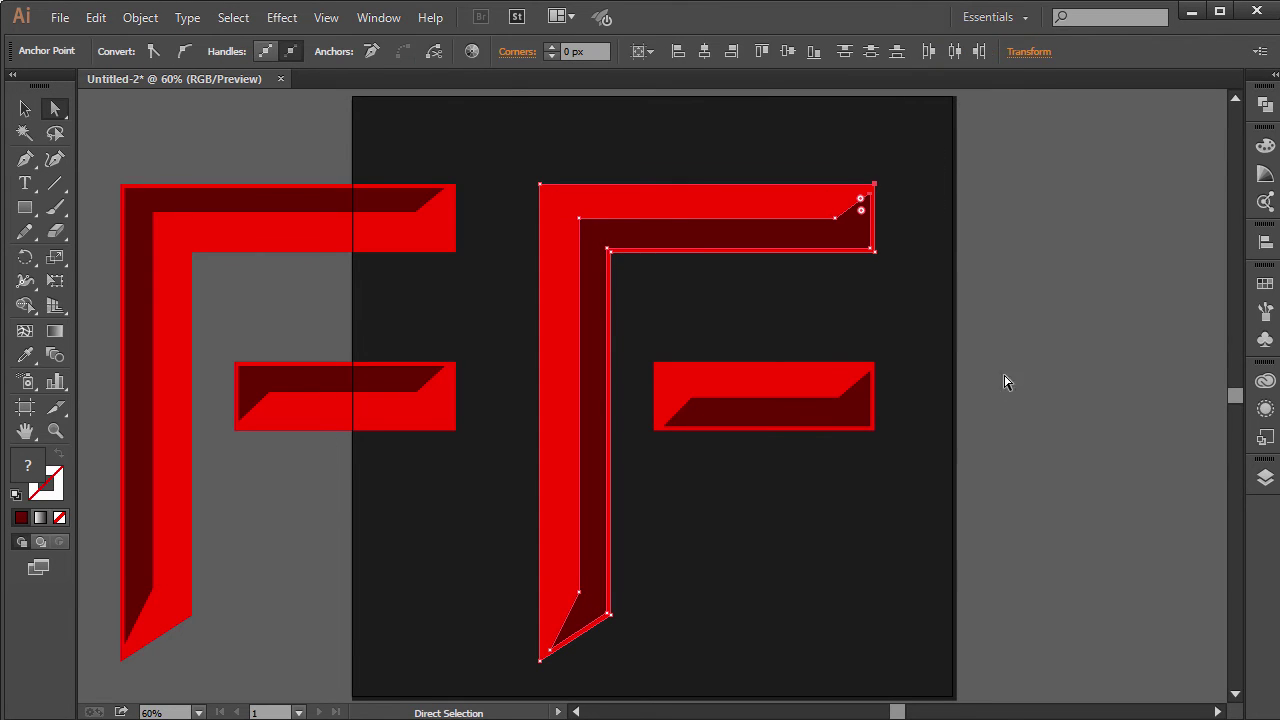
left_click_drag(857, 351, 857, 351)
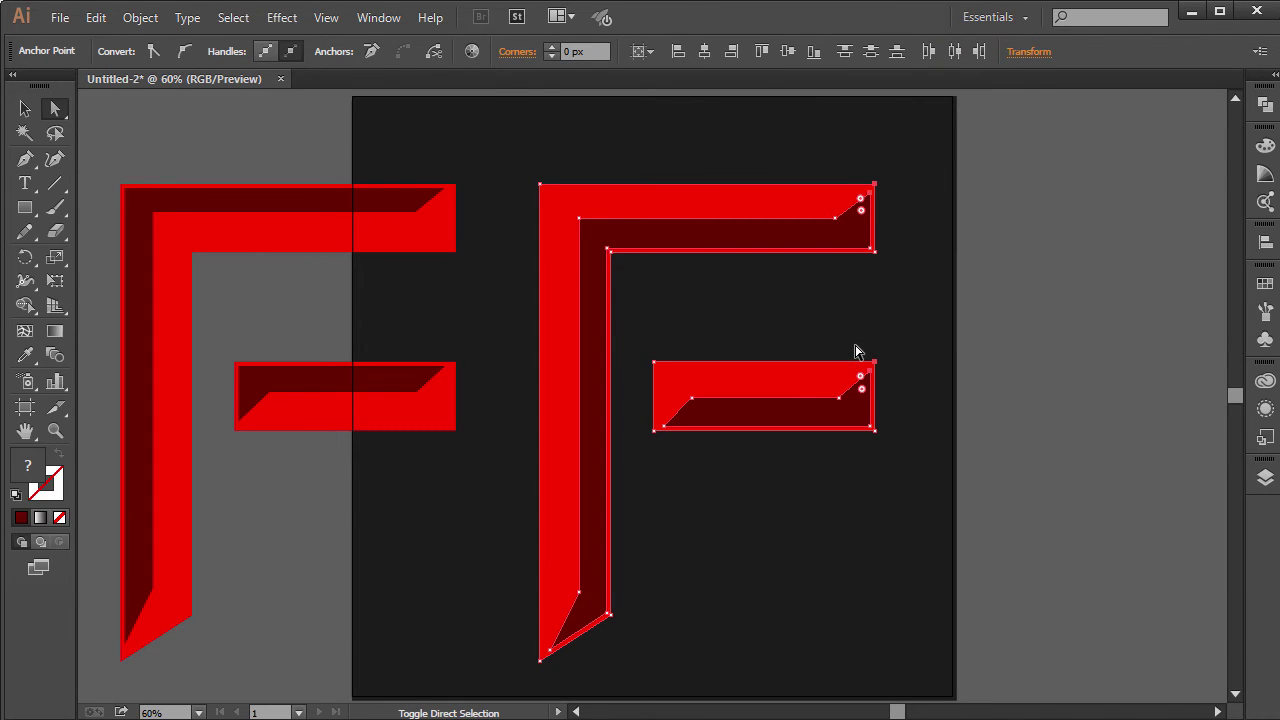
key("shift+Right")
key("shift+Right")
key("shift+Right")
key("shift+Right")
key("shift+Right")
key("shift+Right")
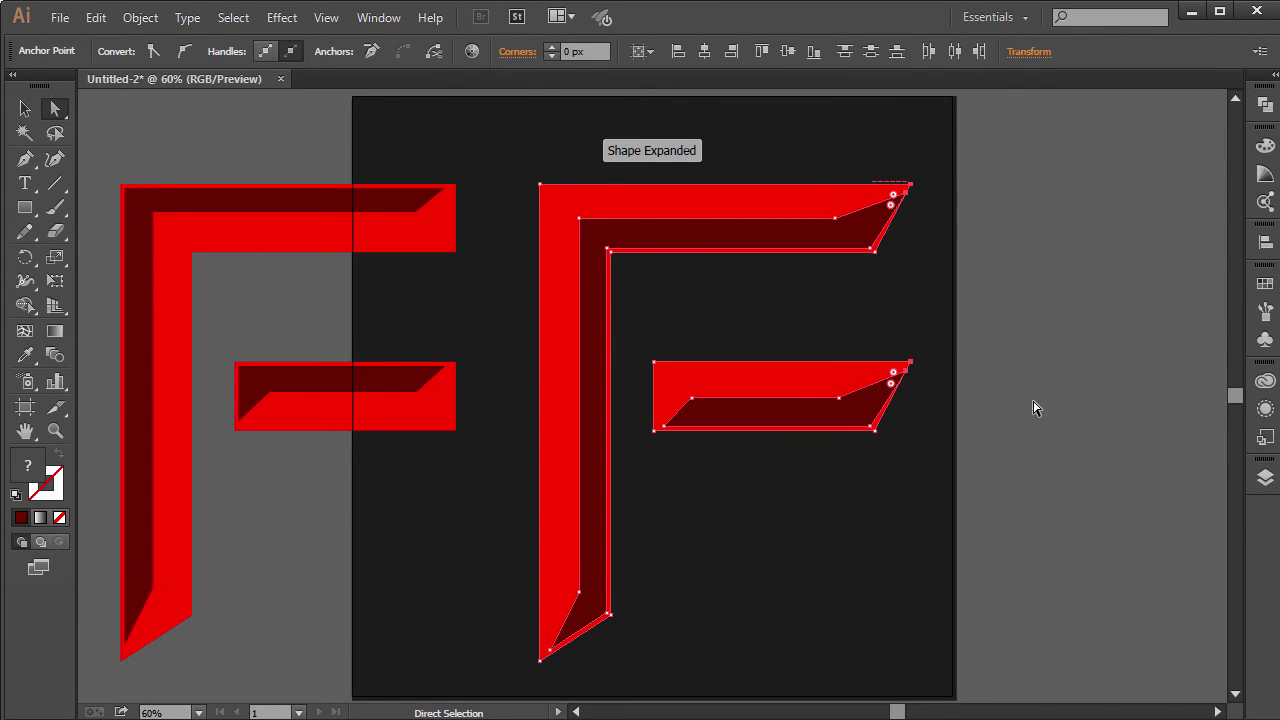
left_click(1035, 407)
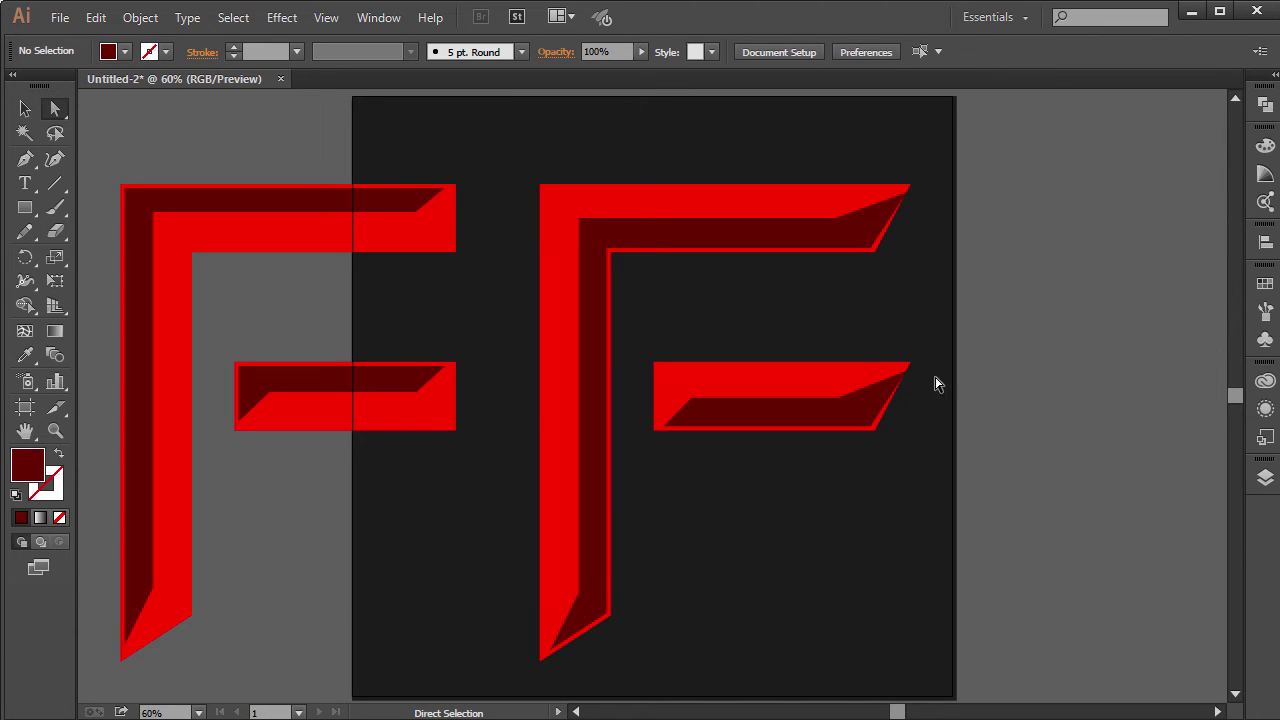
Nudge the outer tip points of both dark red insets slightly inward to widen the bright rim at the slanted ends.
left_click(872, 400)
left_click(904, 373)
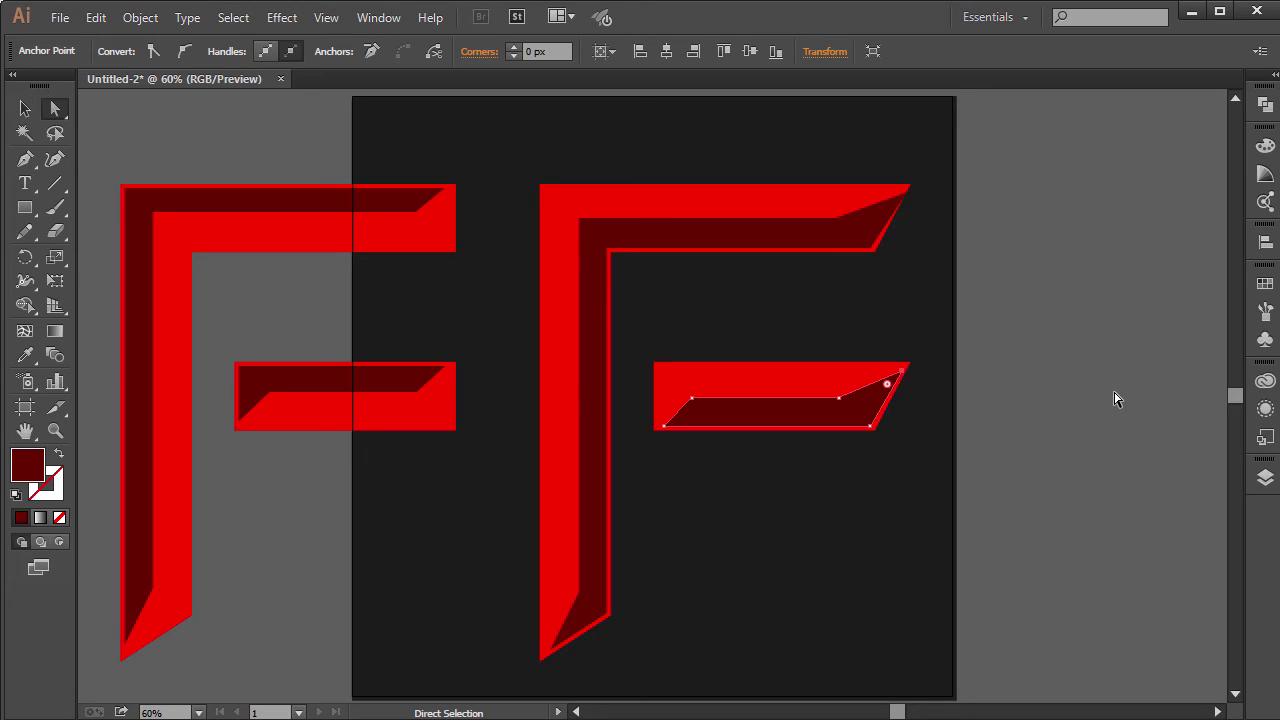
left_click(904, 193)
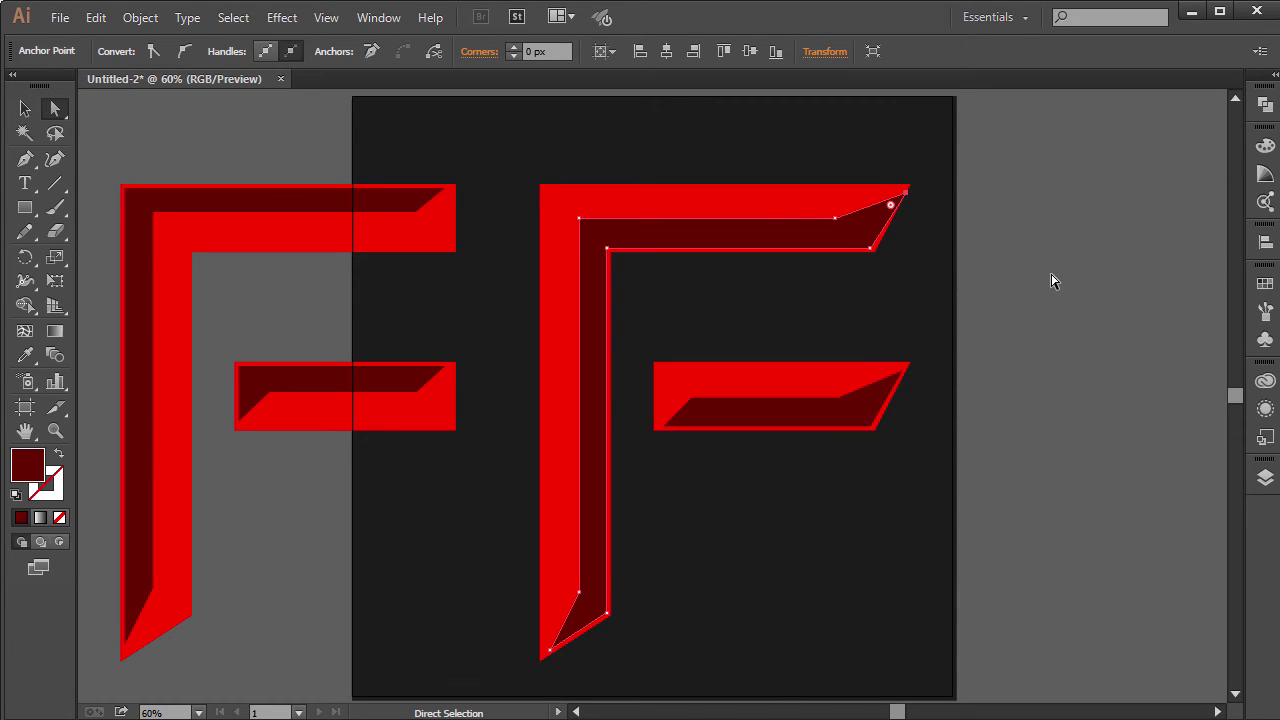
left_click(1066, 419)
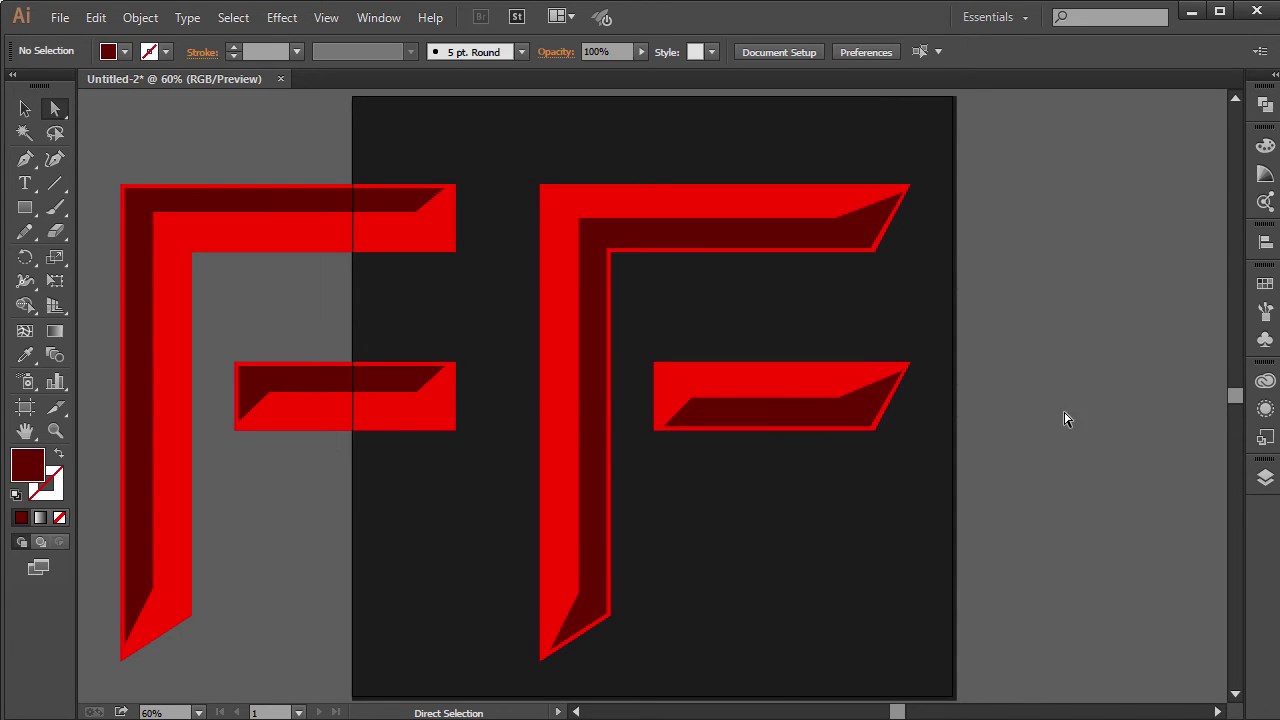
Shorten the second F's top arm and middle bar by moving all their right-end points inward together, insets included.
left_click_drag(1030, 513, 780, 134)
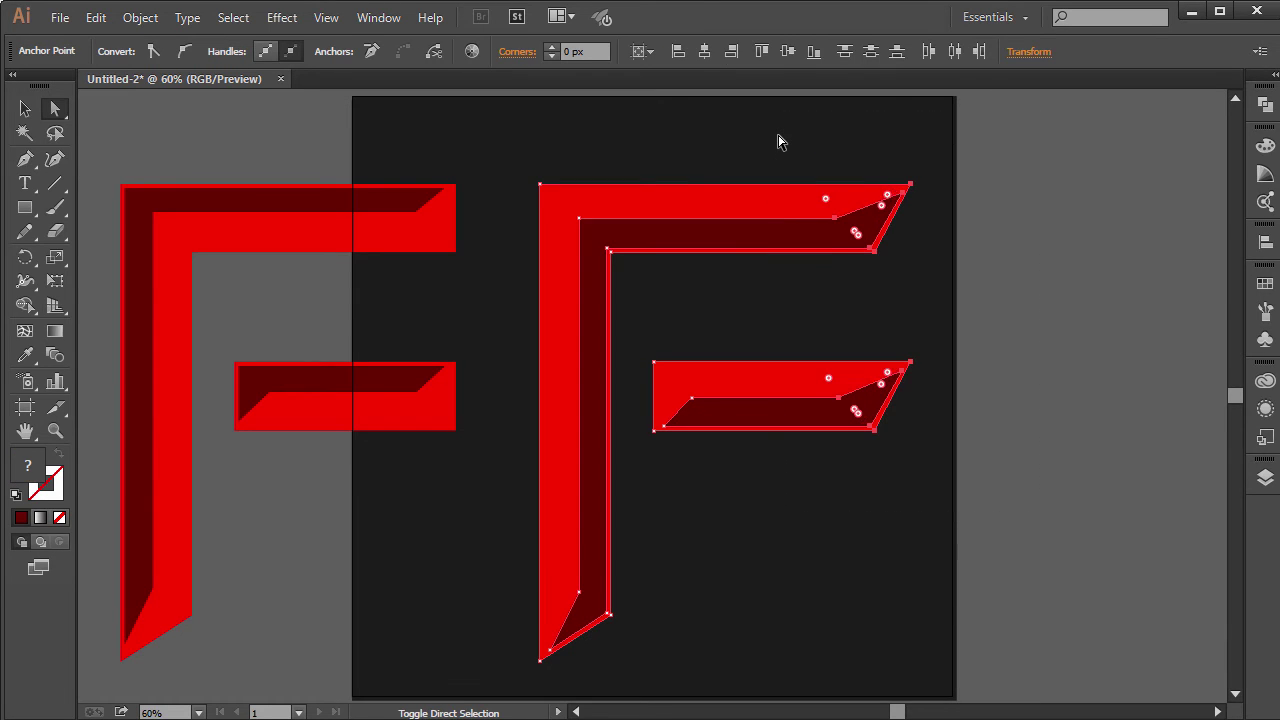
key("shift+Left")
key("shift+Left")
key("shift+Left")
key("shift+Left")
key("shift+Left")
key("shift+Left")
key("shift+Left")
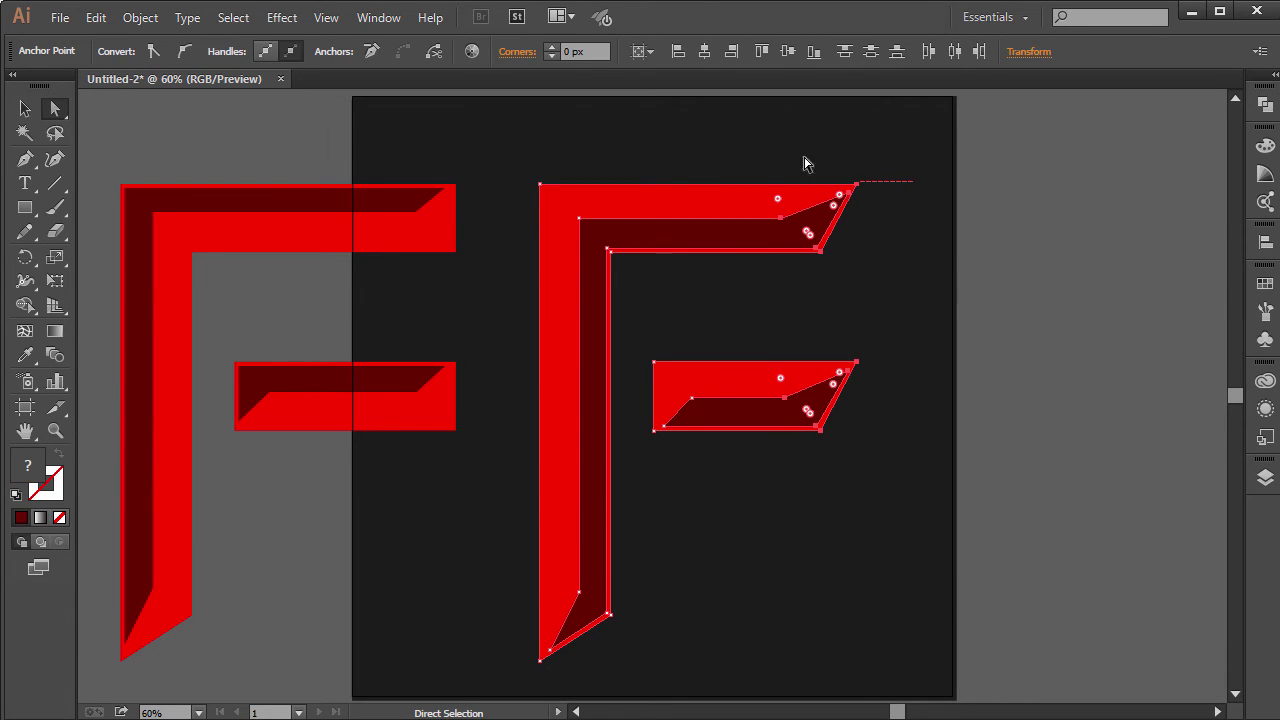
Move the second F's middle bar and its dark inset together slightly left, closer to the stem.
left_click(1021, 279)
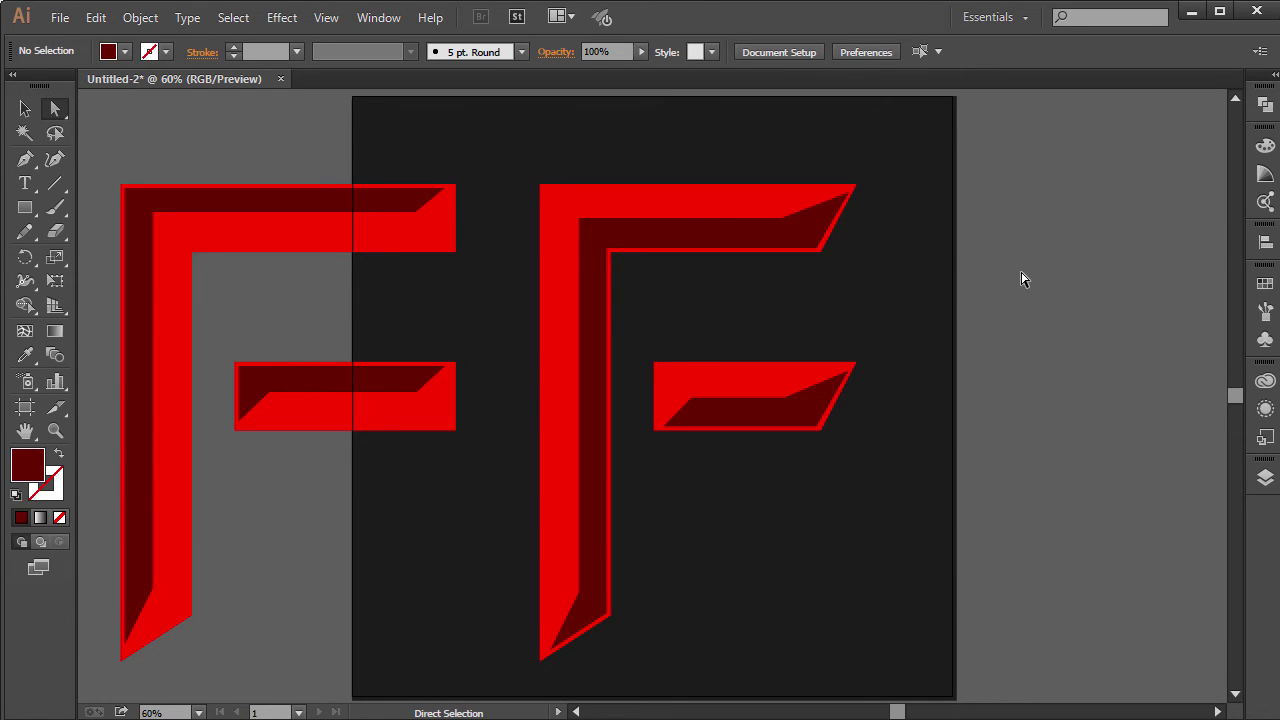
left_click_drag(645, 330, 871, 514)
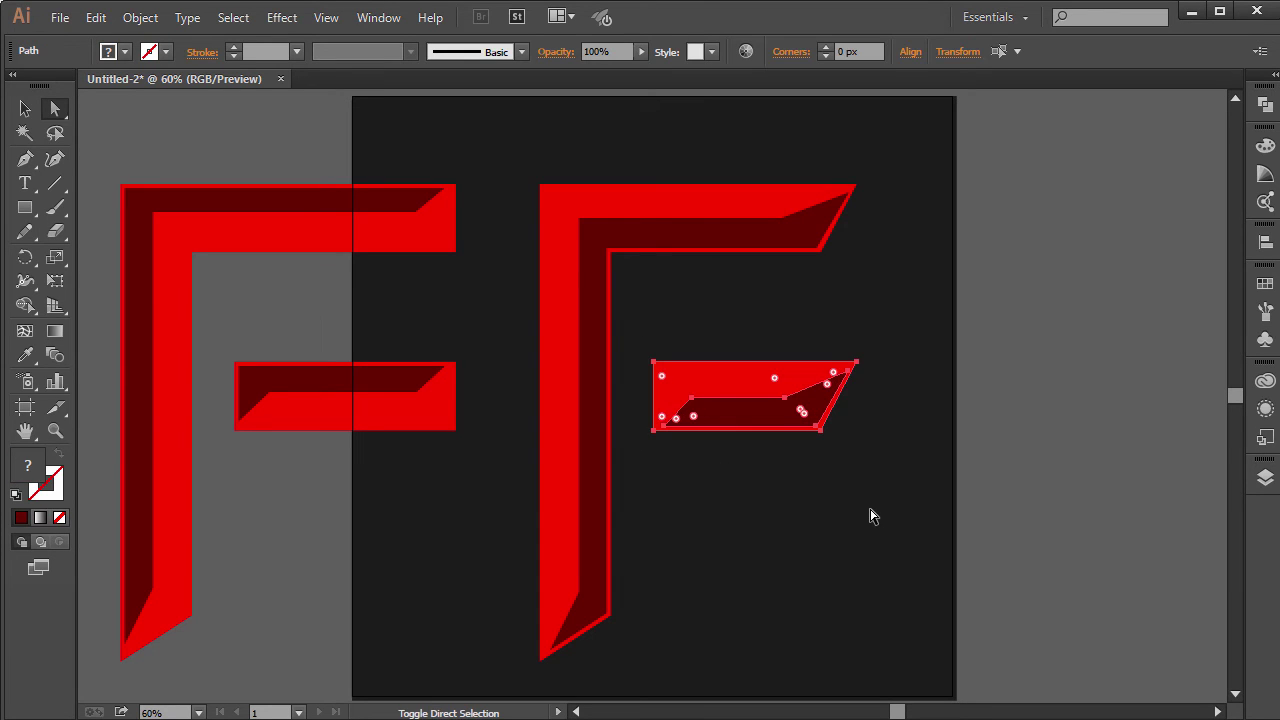
key("shift+Left")
key("shift+Left")
key("shift+Left")
left_click(1143, 443)
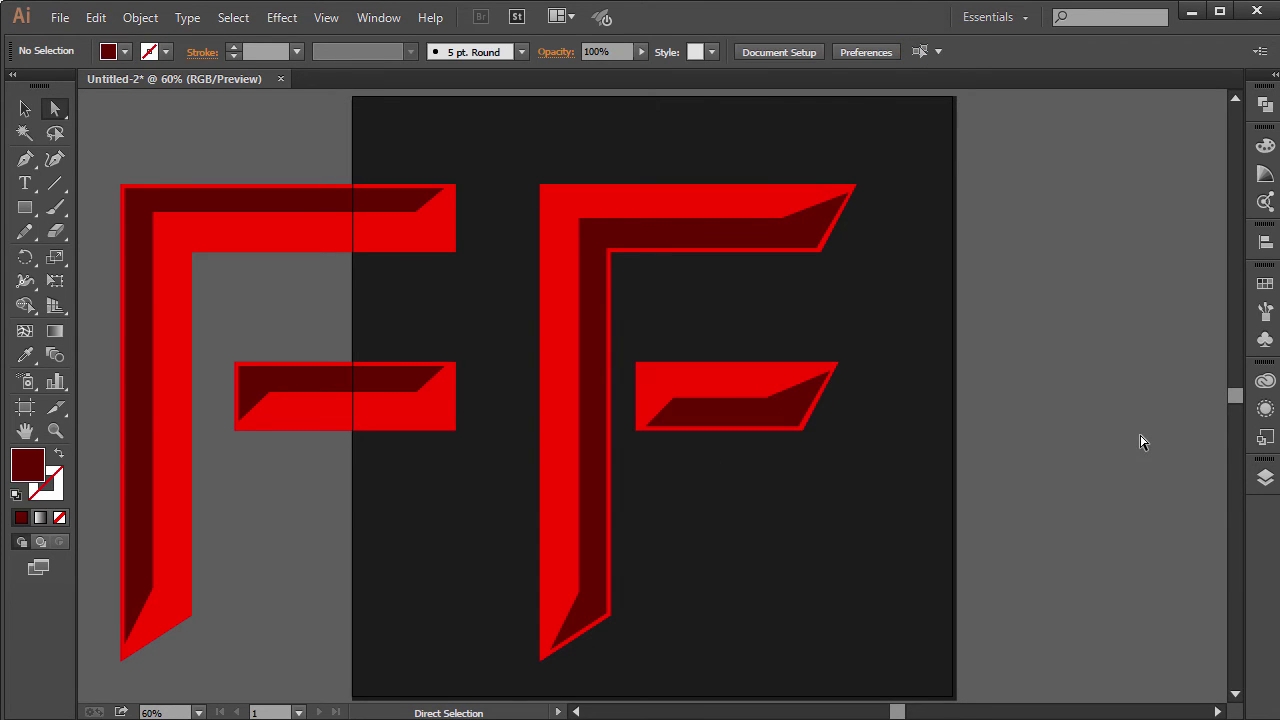
Delete the first F on the left, including its middle bar and dark insets.
left_click_drag(368, 530, 115, 138)
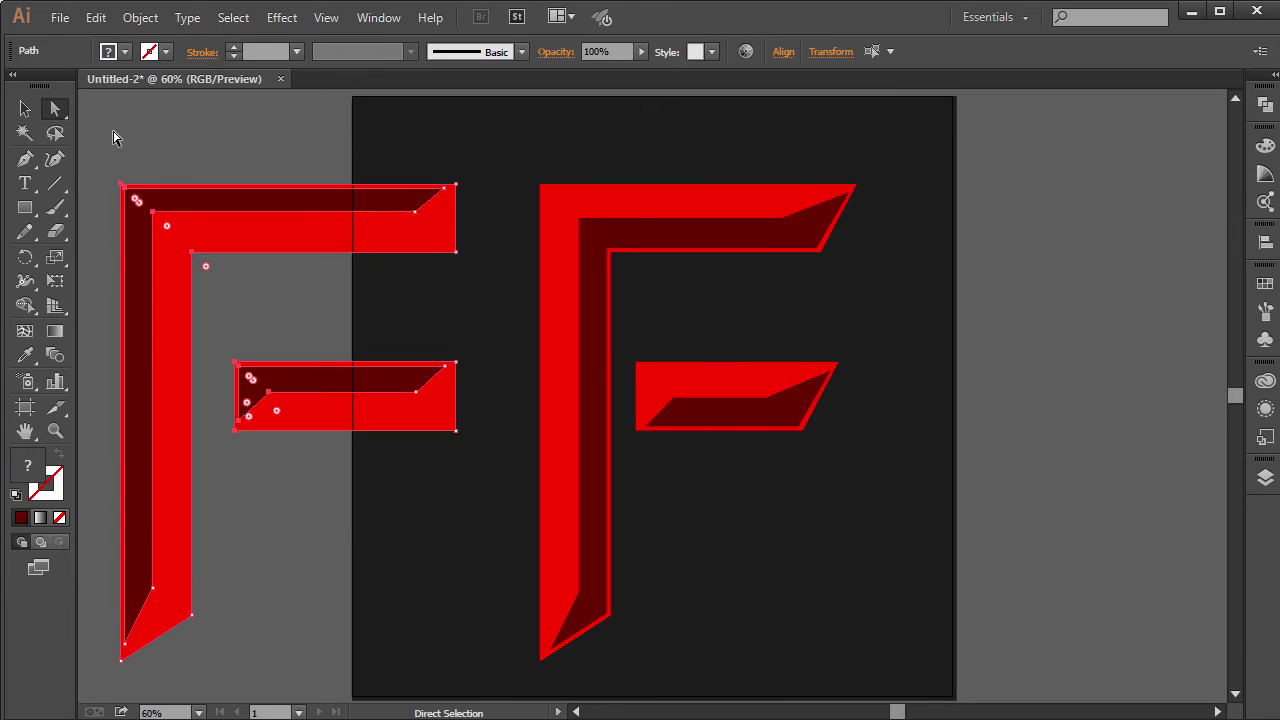
key("Delete")
left_click_drag(474, 456, 350, 90)
key("Delete")
key("v")
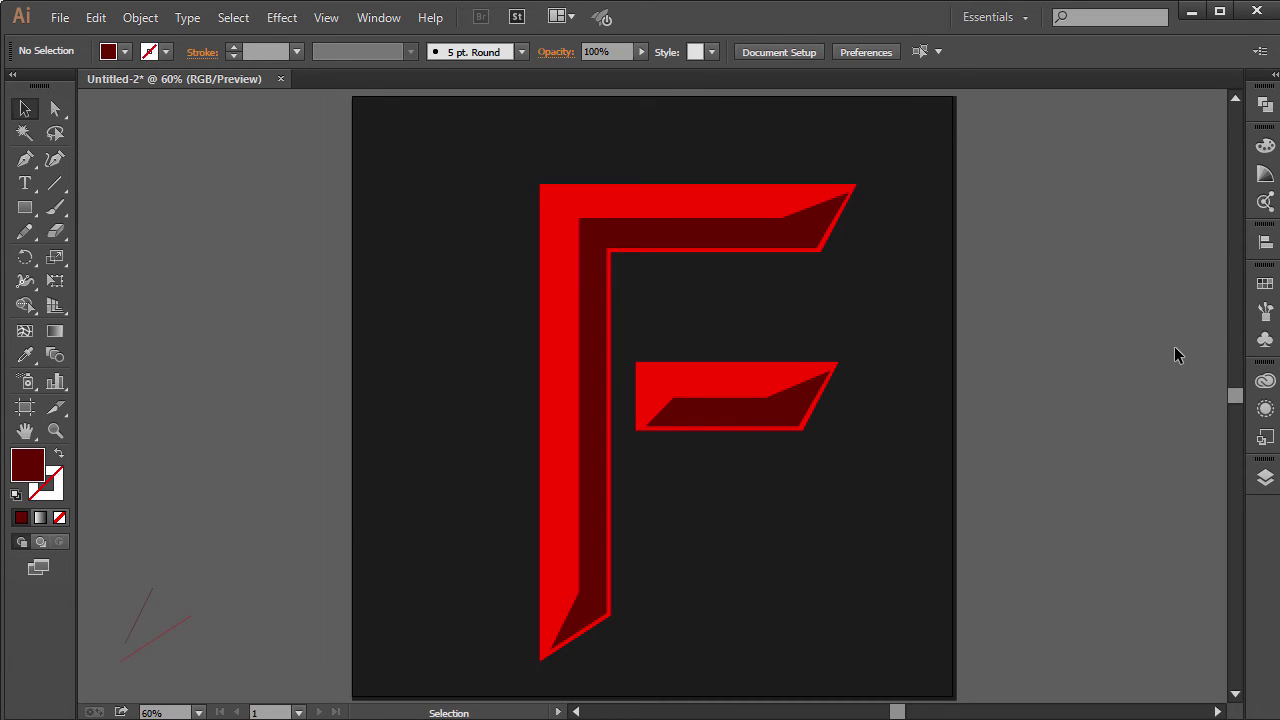
Unite all the shapes of the remaining F into solid dark red silhouettes.
scroll(474, 166, "up", 2)
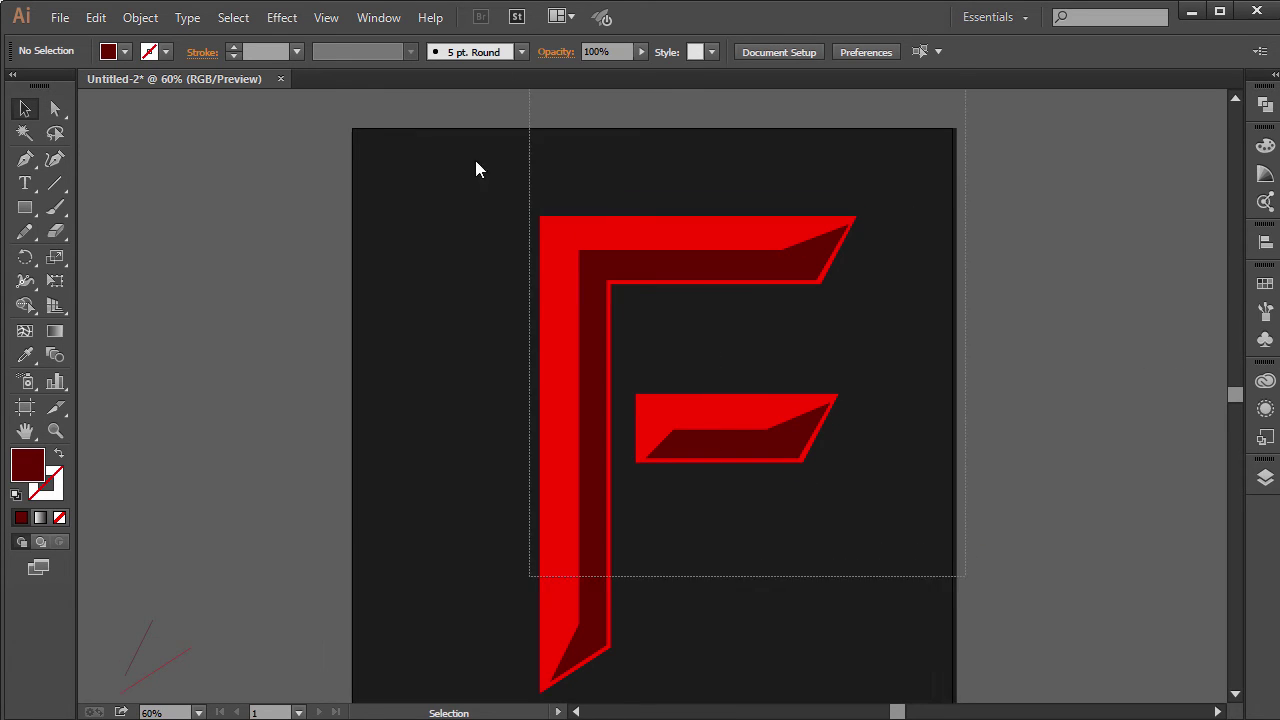
key("ctrl+a")
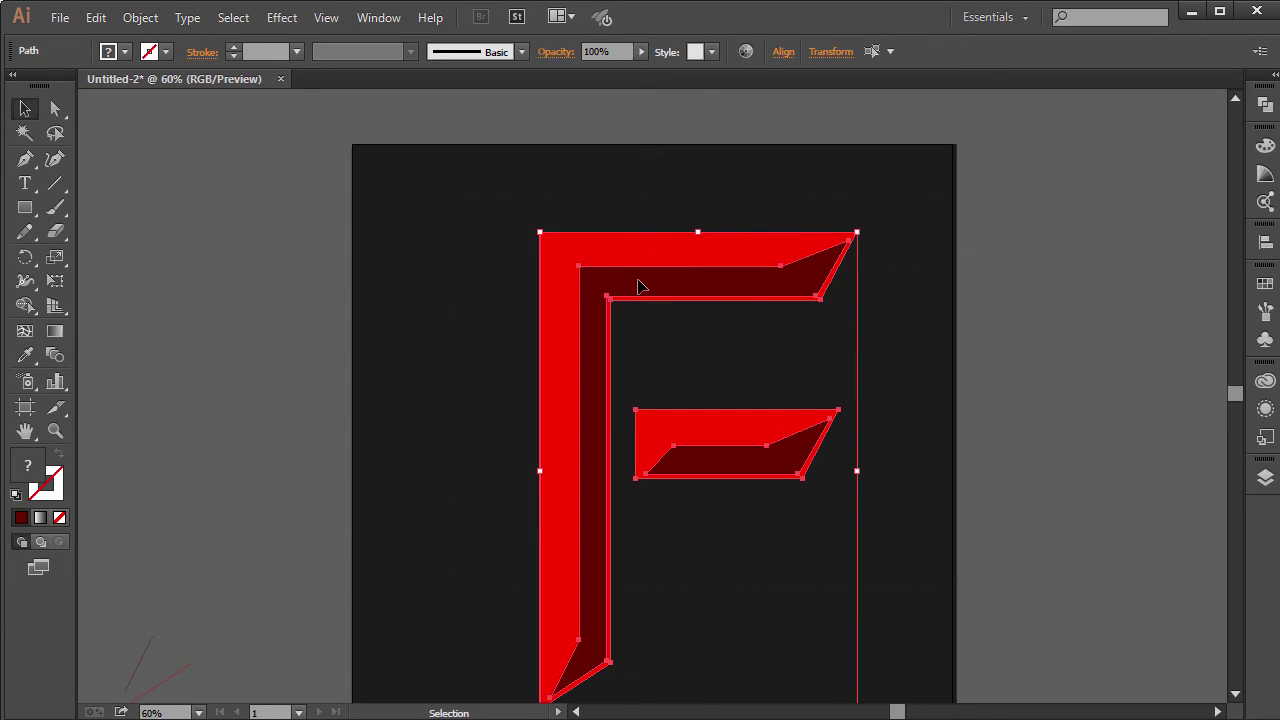
key("a")
key("v")
left_click(1266, 104)
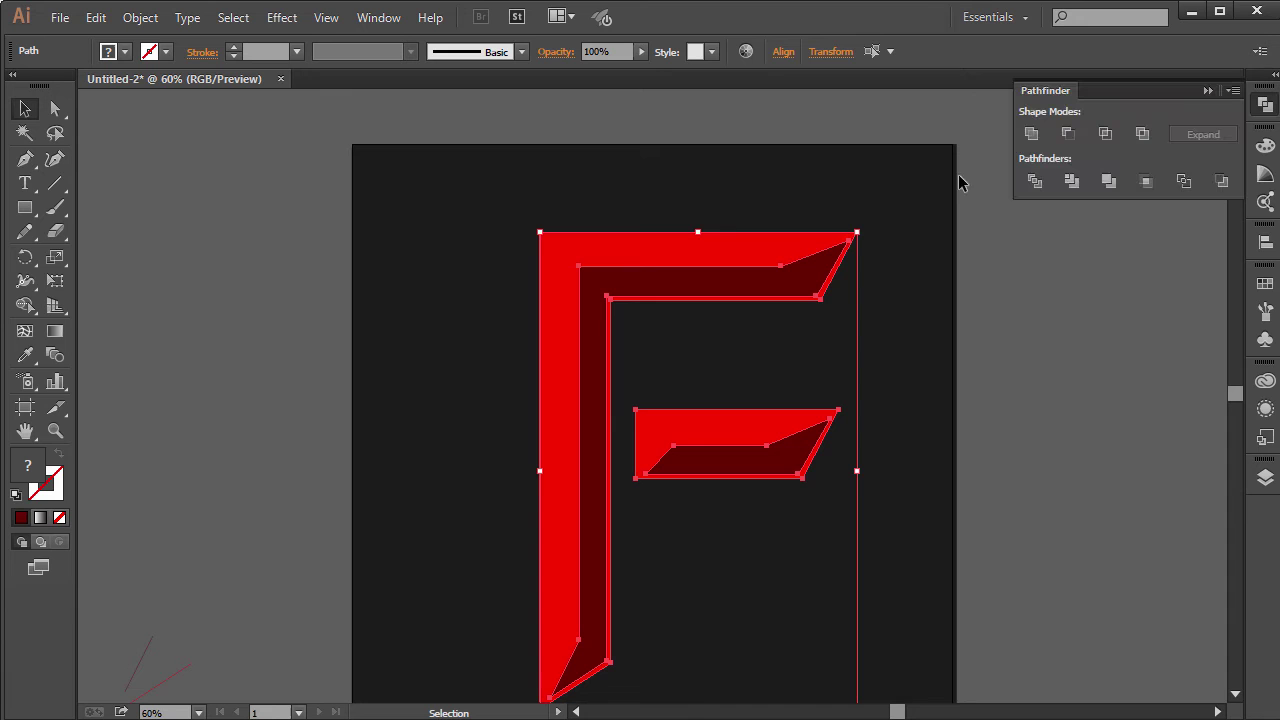
left_click(1031, 134)
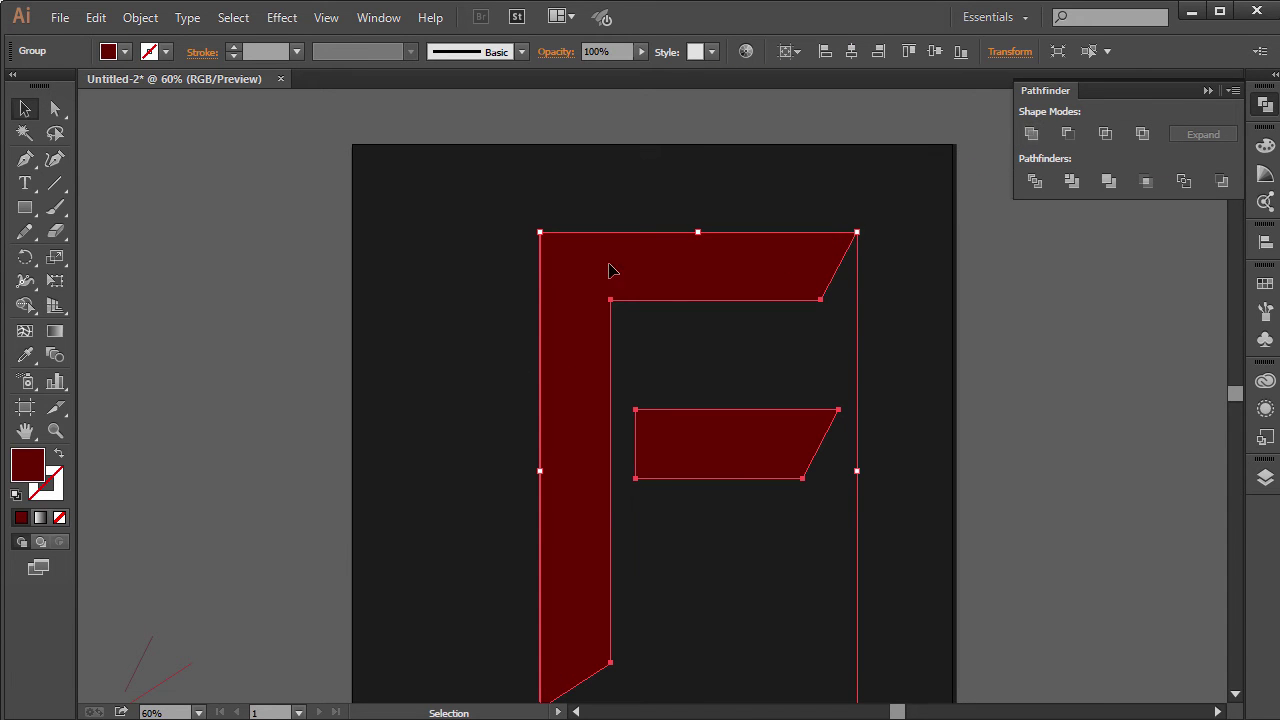
Start a path offset on the united F shapes with 20 px and miter joins, and preview it.
left_click(96, 17)
mouse_move(140, 17)
mouse_move(191, 424)
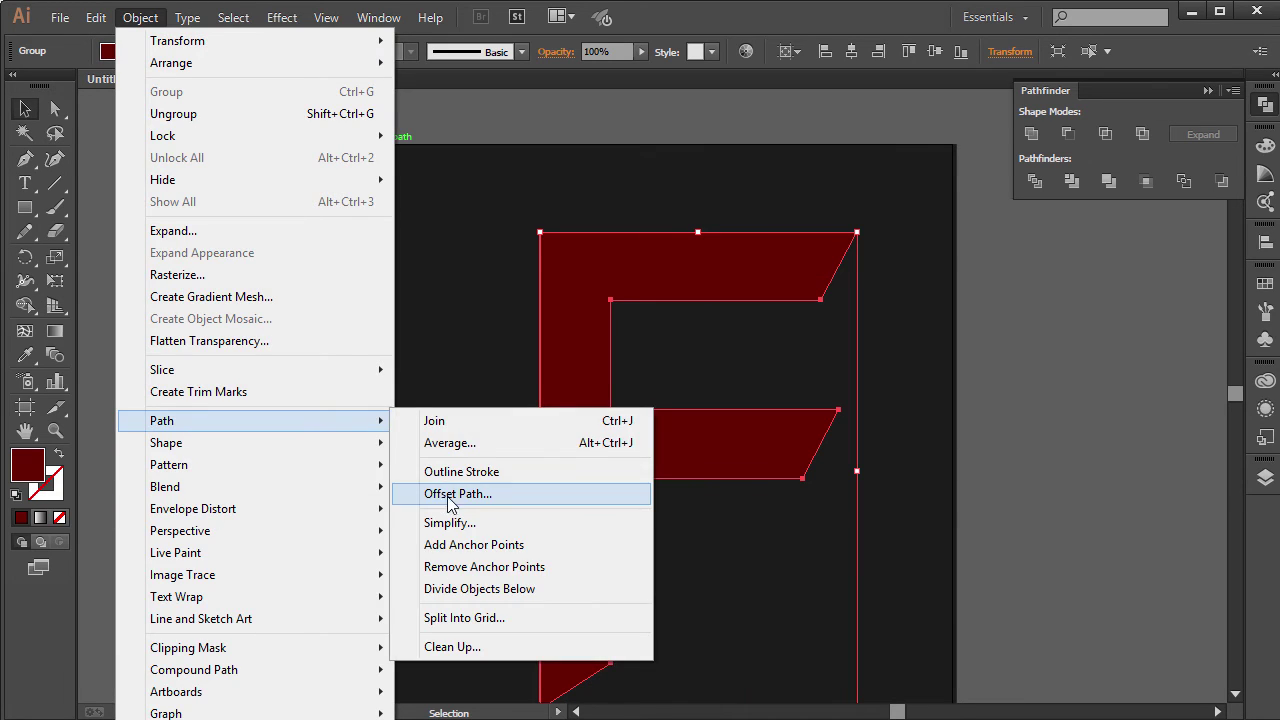
left_click(517, 489)
type("20")
key("Tab")
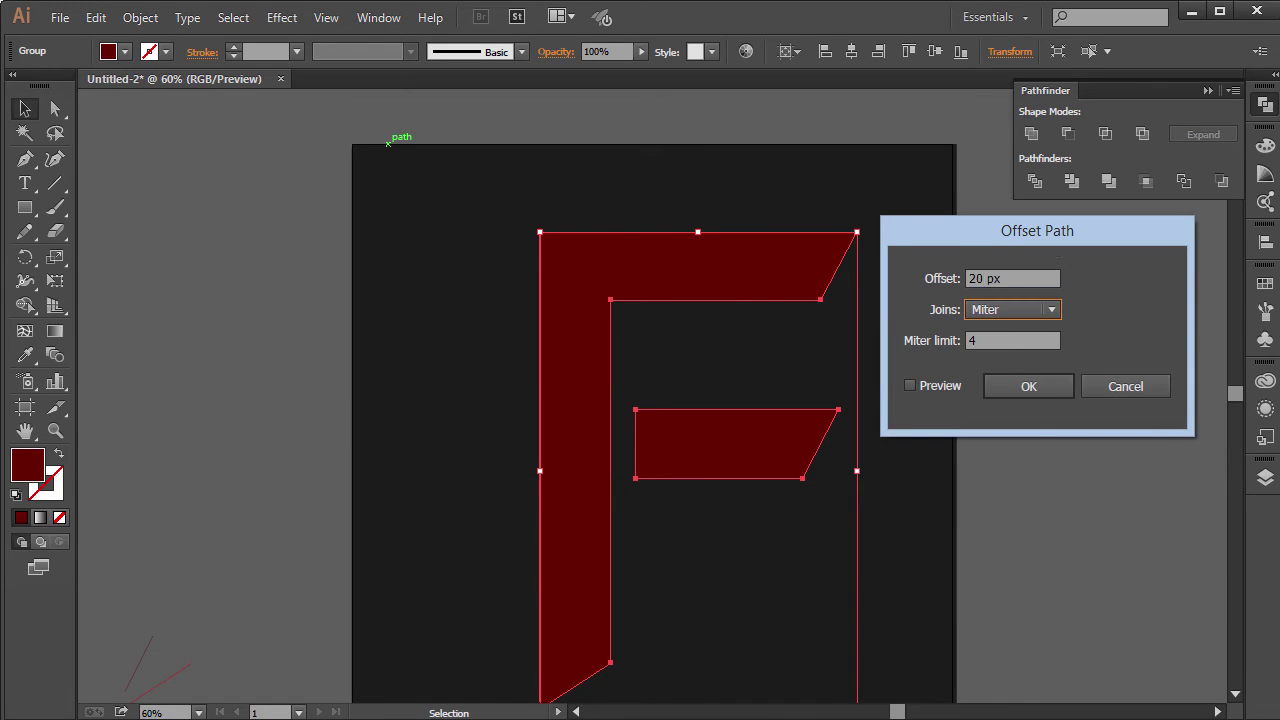
left_click(934, 388)
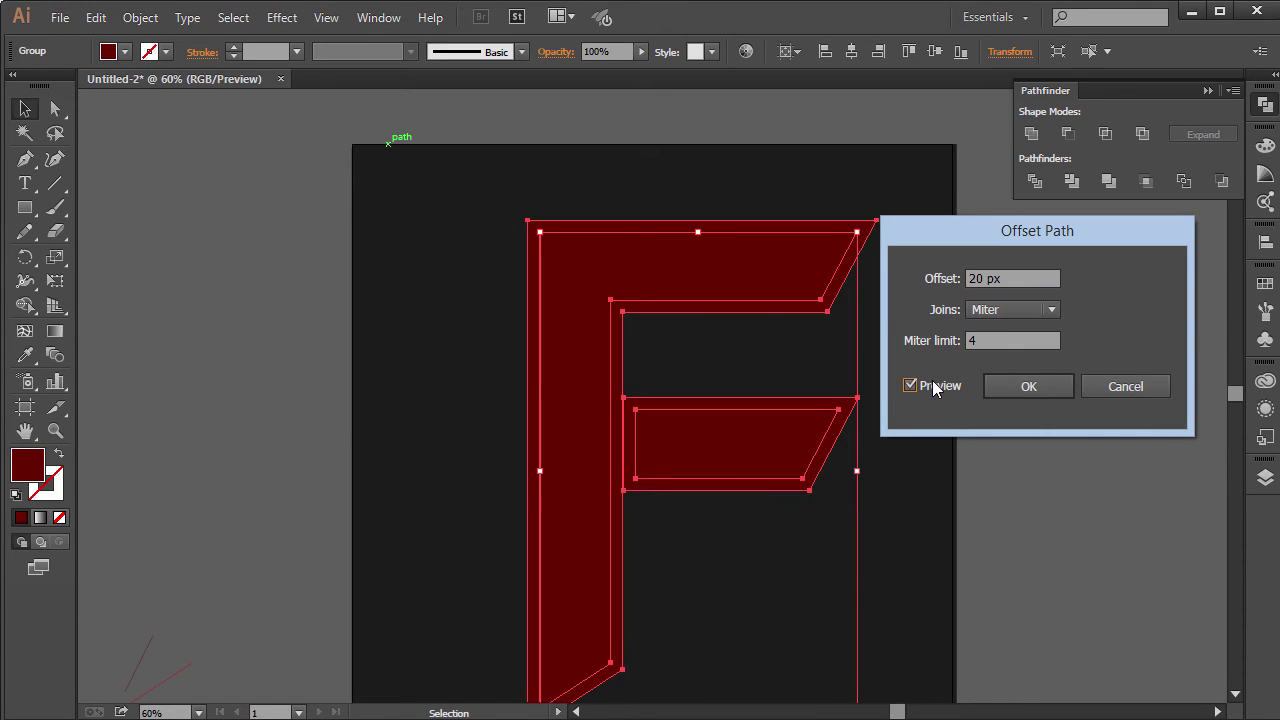
Increase the path offset to 40 px and apply it.
left_click(1018, 283)
double_click(938, 389)
left_click(1033, 278)
type("40")
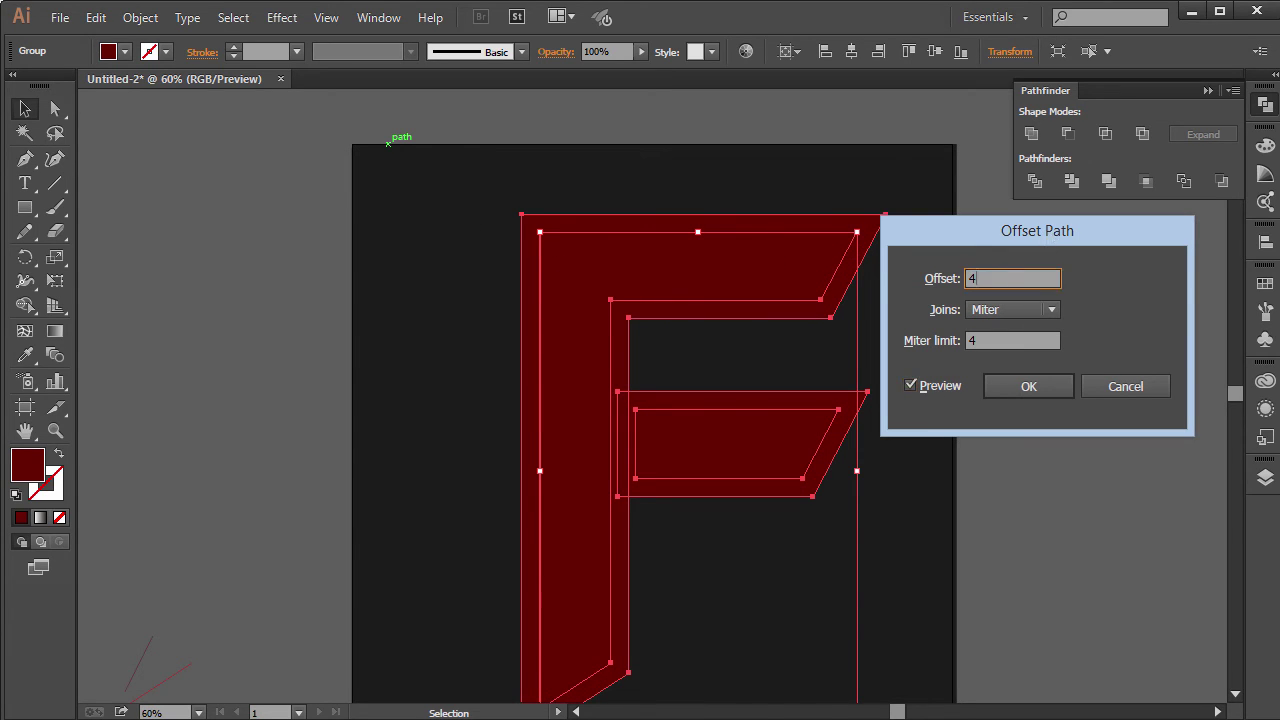
key("Tab")
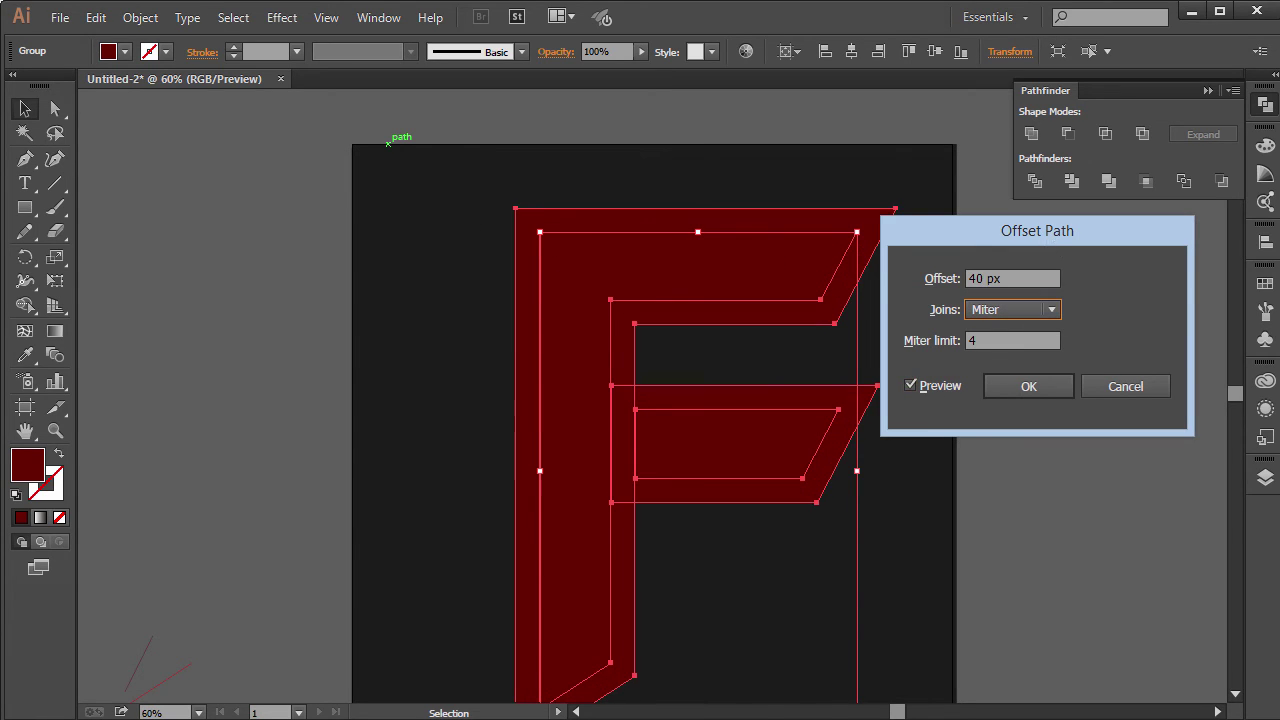
left_click(1045, 383)
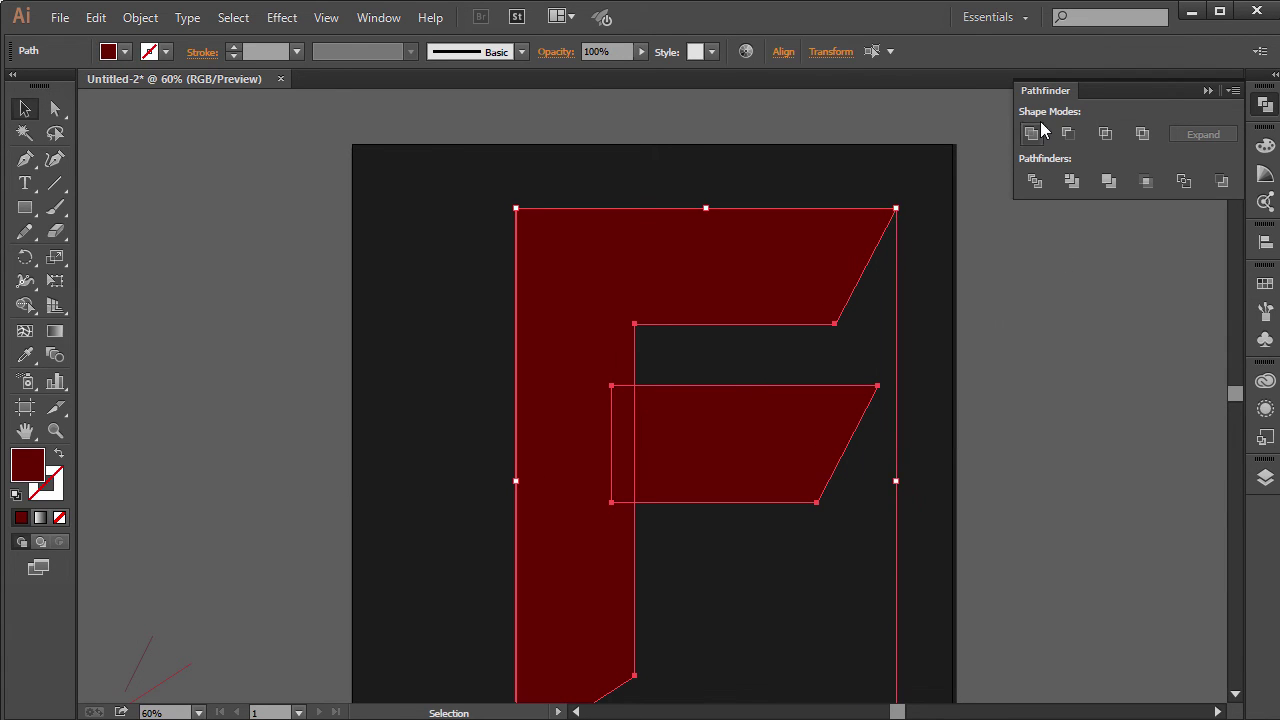
Unite the offset stem and middle bar into one F outline and send it to the back.
left_click(1040, 130)
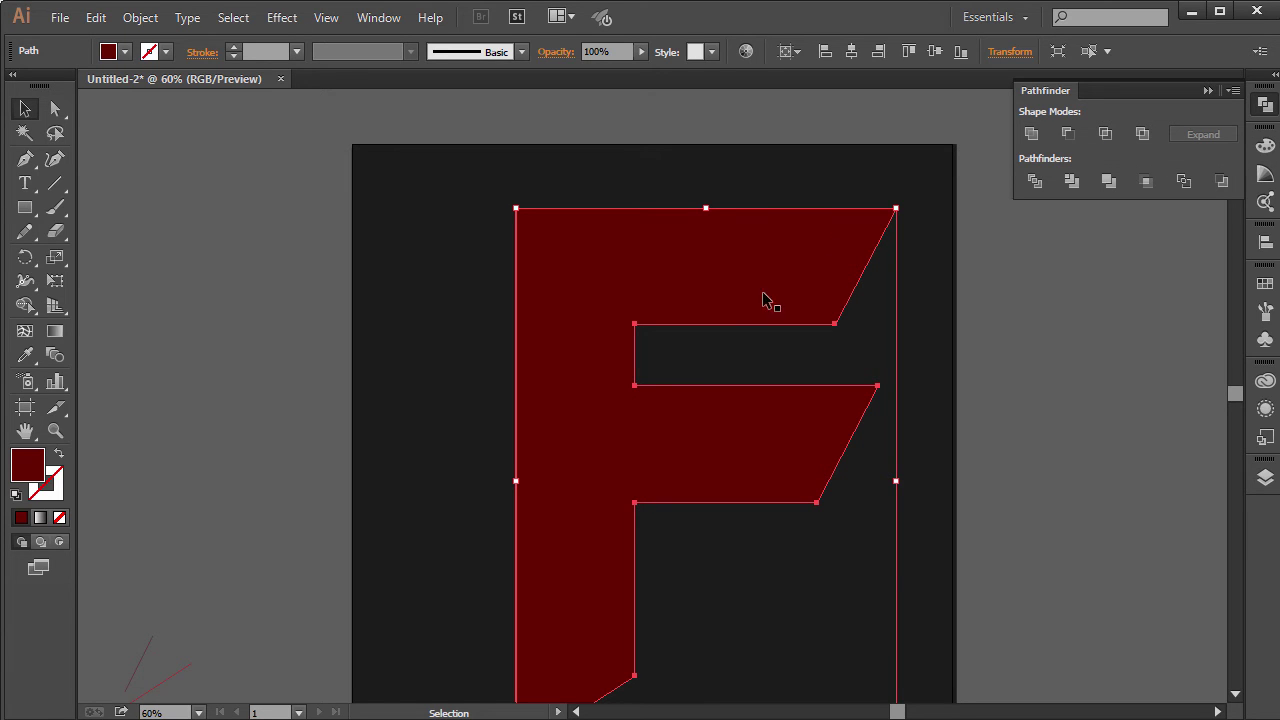
right_click(700, 263)
mouse_move(805, 540)
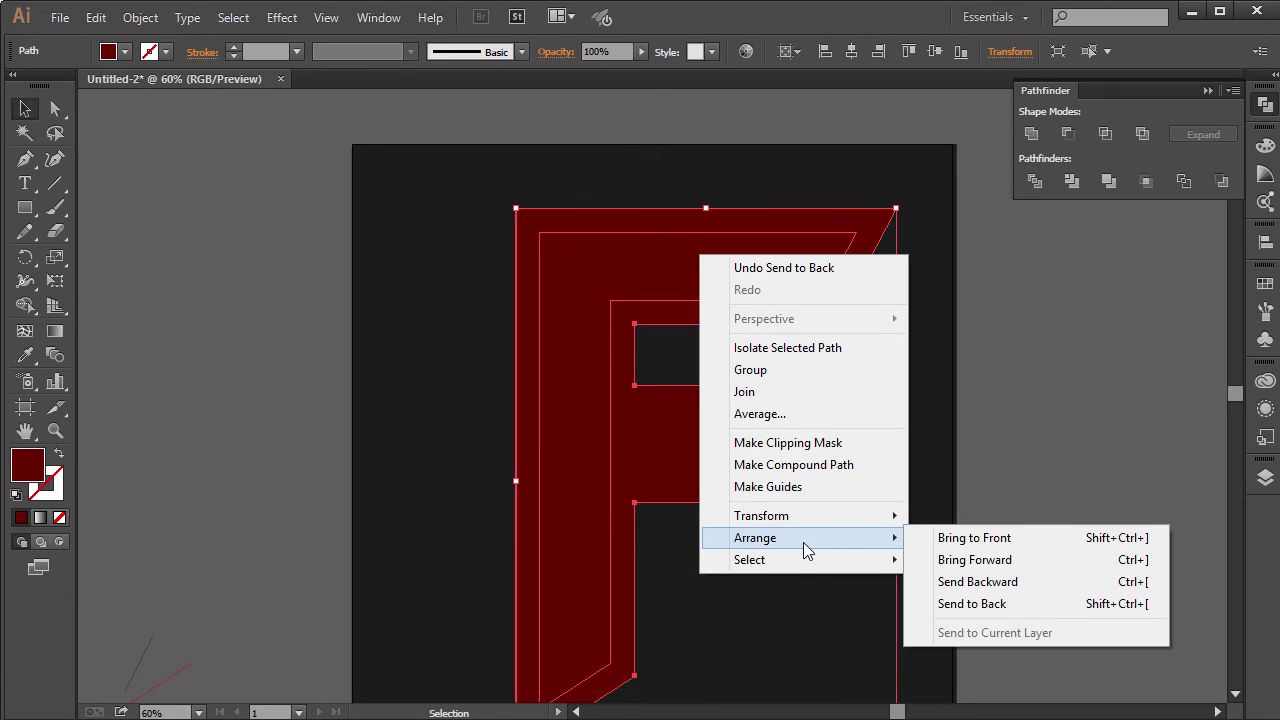
left_click(942, 604)
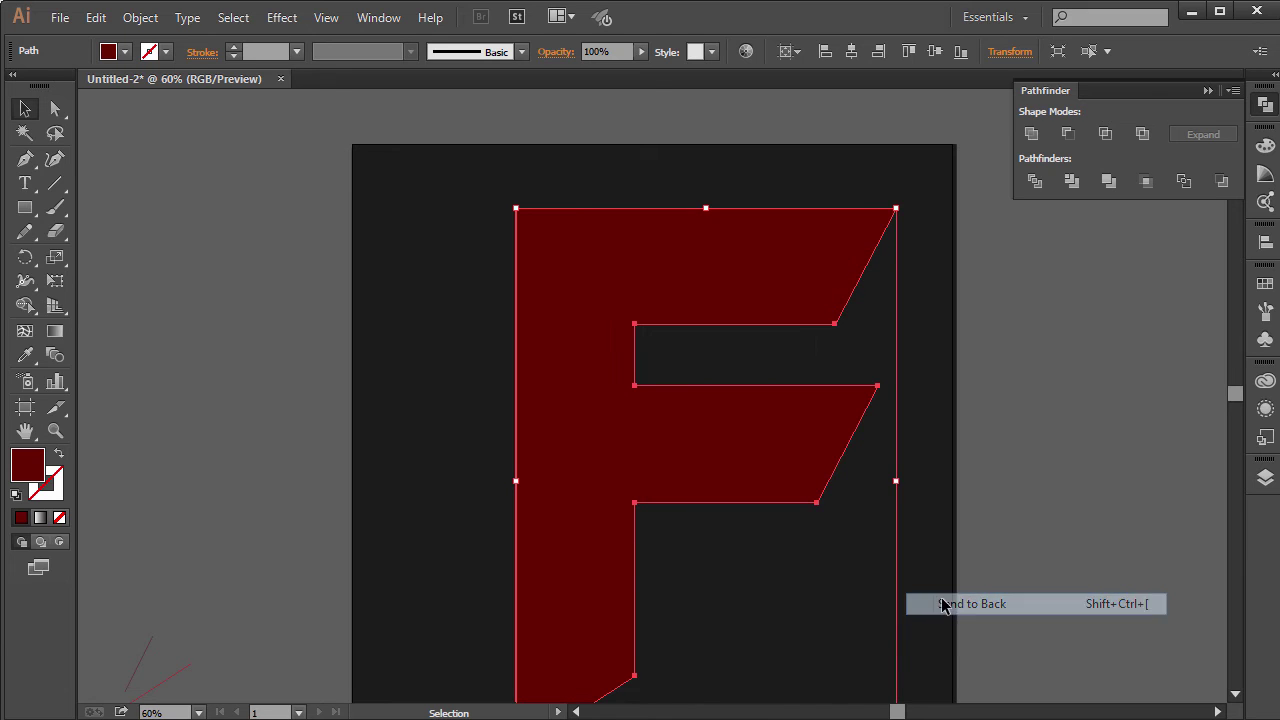
Ungroup and remove the solid dark red inner F pieces, restoring the bevelled red letter in front of the outer outline.
left_click(589, 463)
left_click(589, 467)
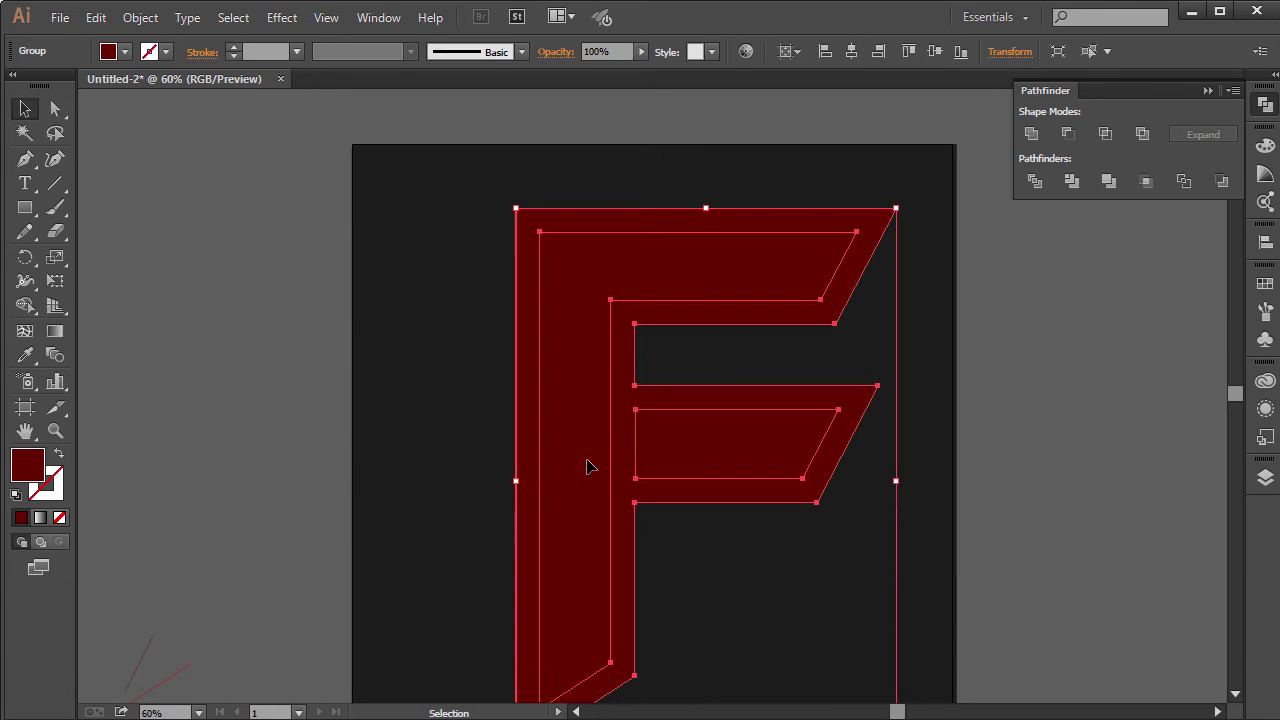
right_click(589, 467)
left_click(684, 578)
left_click(674, 469)
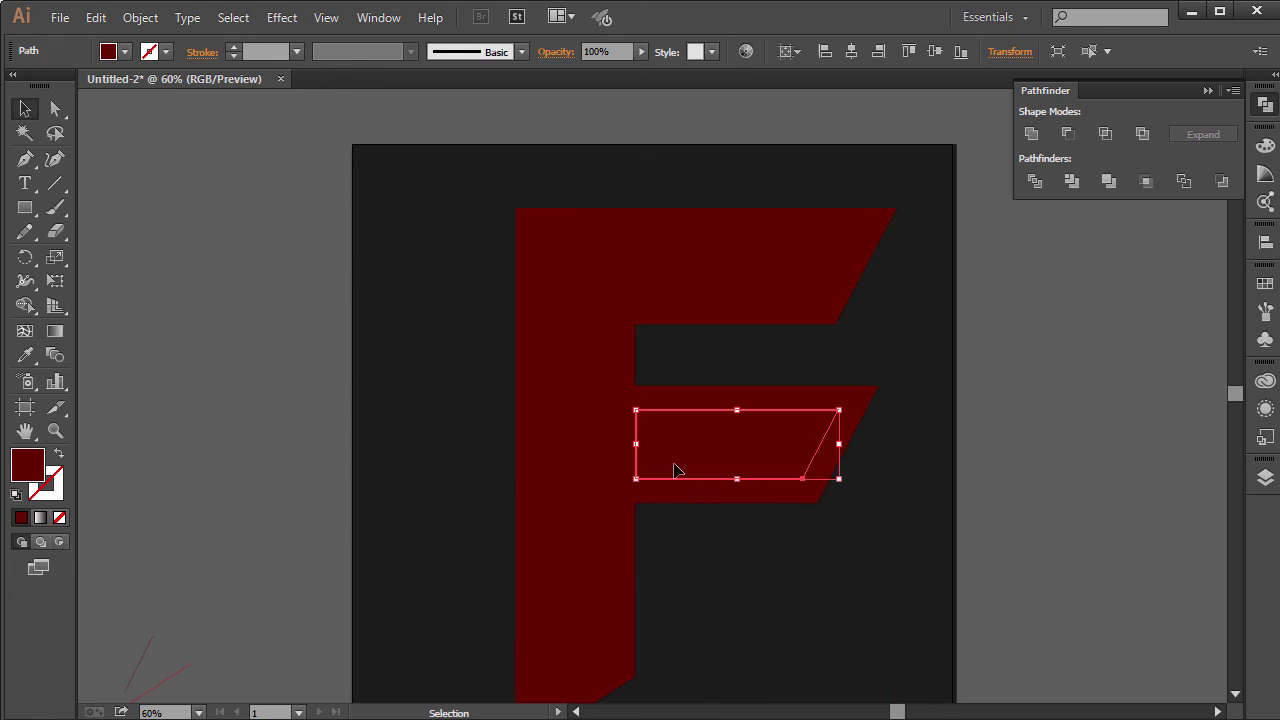
key("ctrl+shift+a")
left_click(586, 431)
key("ctrl+shift+a")
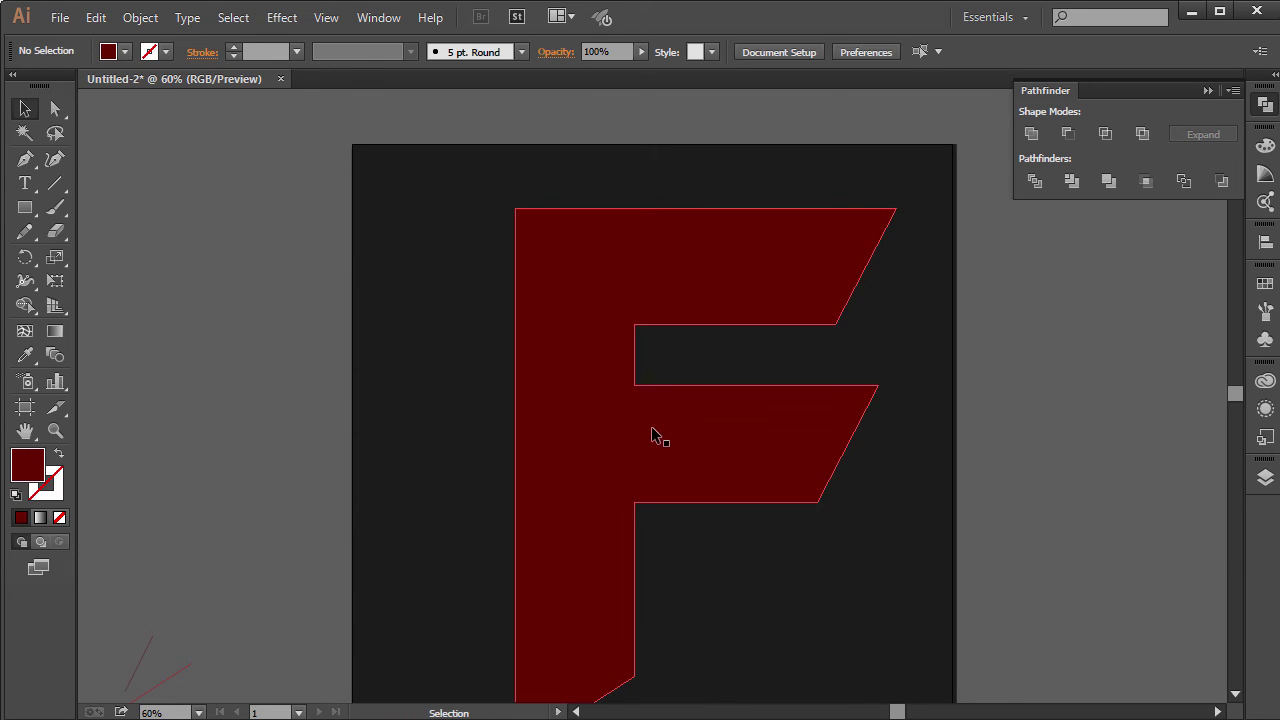
left_click(726, 431)
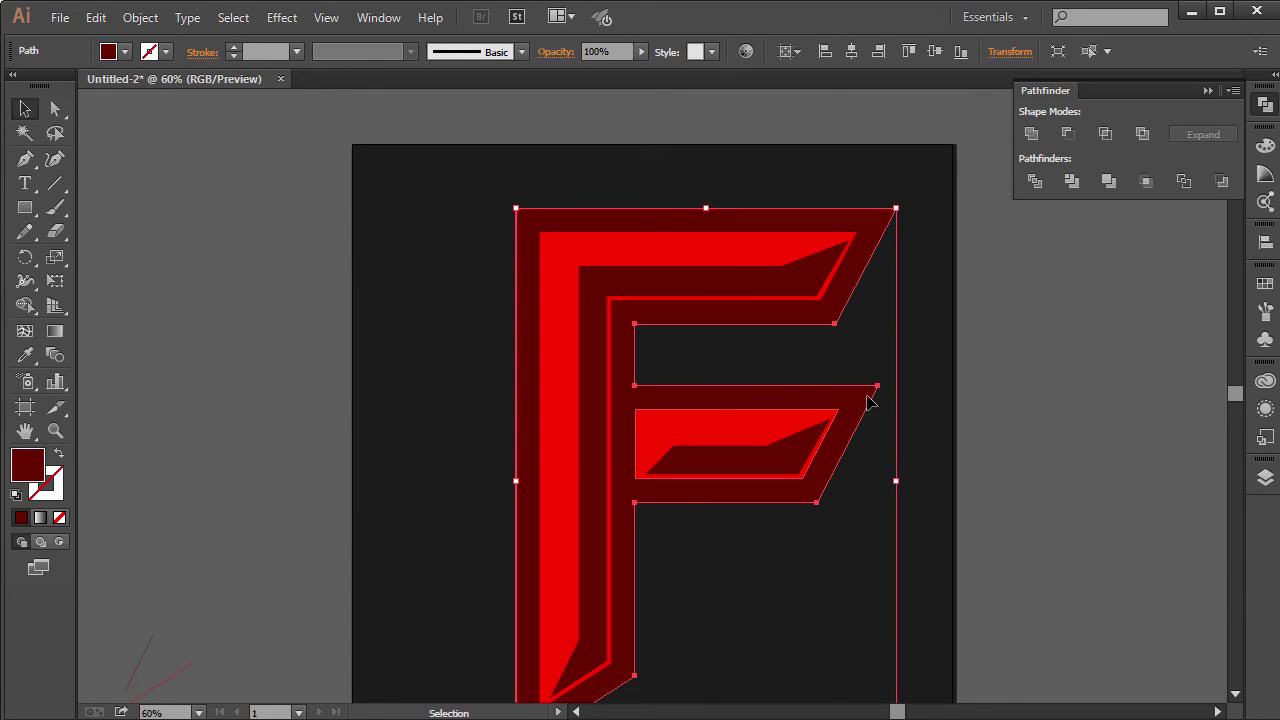
key("ctrl+shift+a")
Fill the outer F outline with black (000000).
left_click(872, 244)
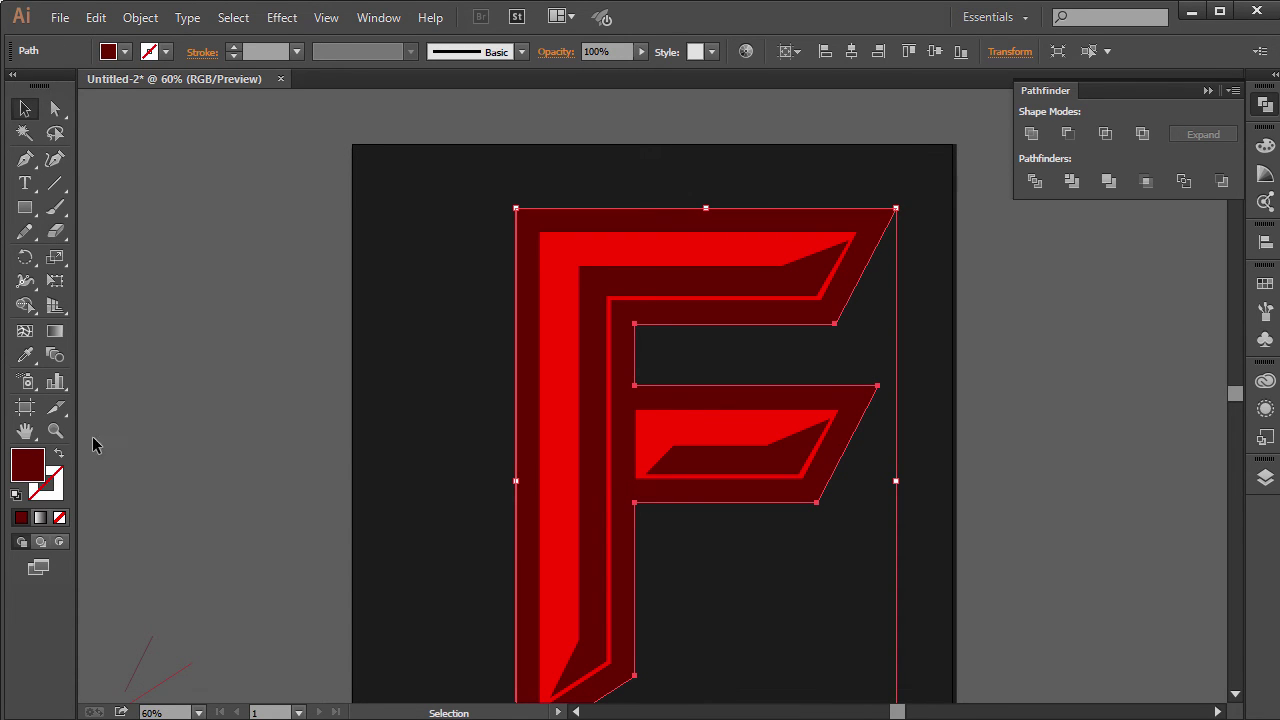
double_click(17, 476)
left_click_drag(789, 414, 628, 586)
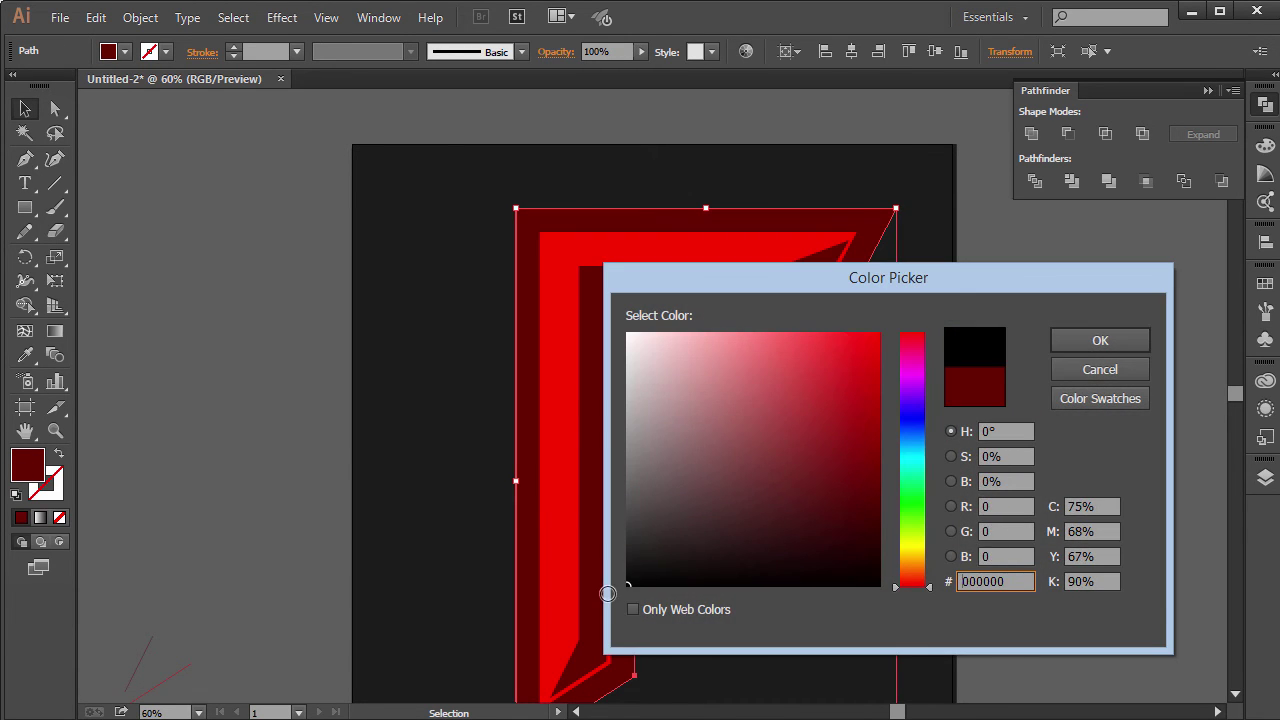
left_click(1066, 341)
left_click(1058, 335)
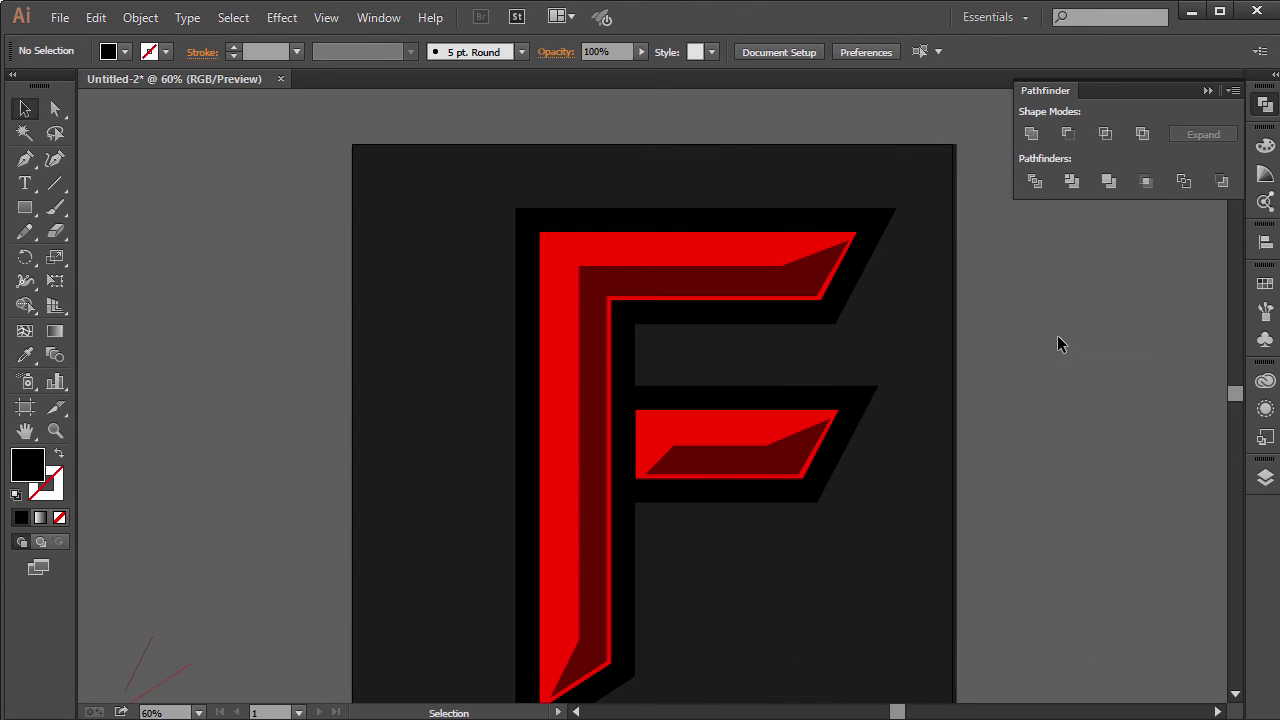
Offset the black F outline outward by 20 px with miter joins.
left_click(776, 399)
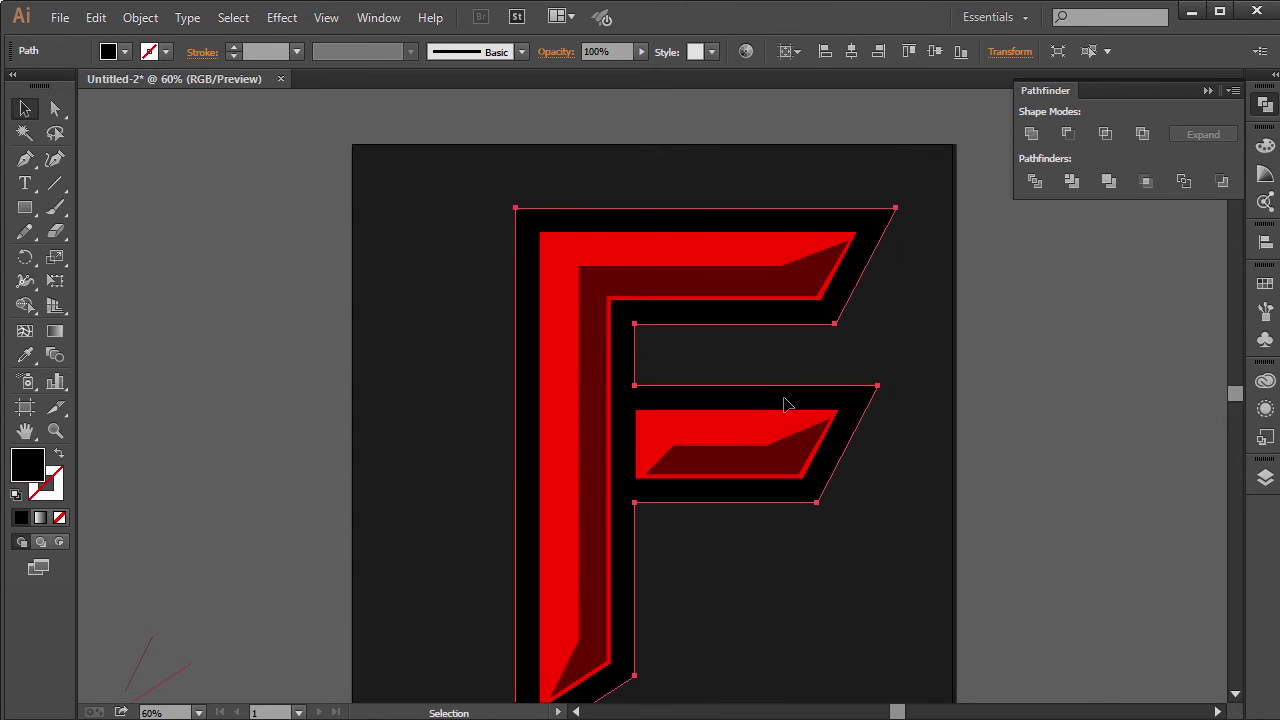
left_click(140, 17)
mouse_move(209, 426)
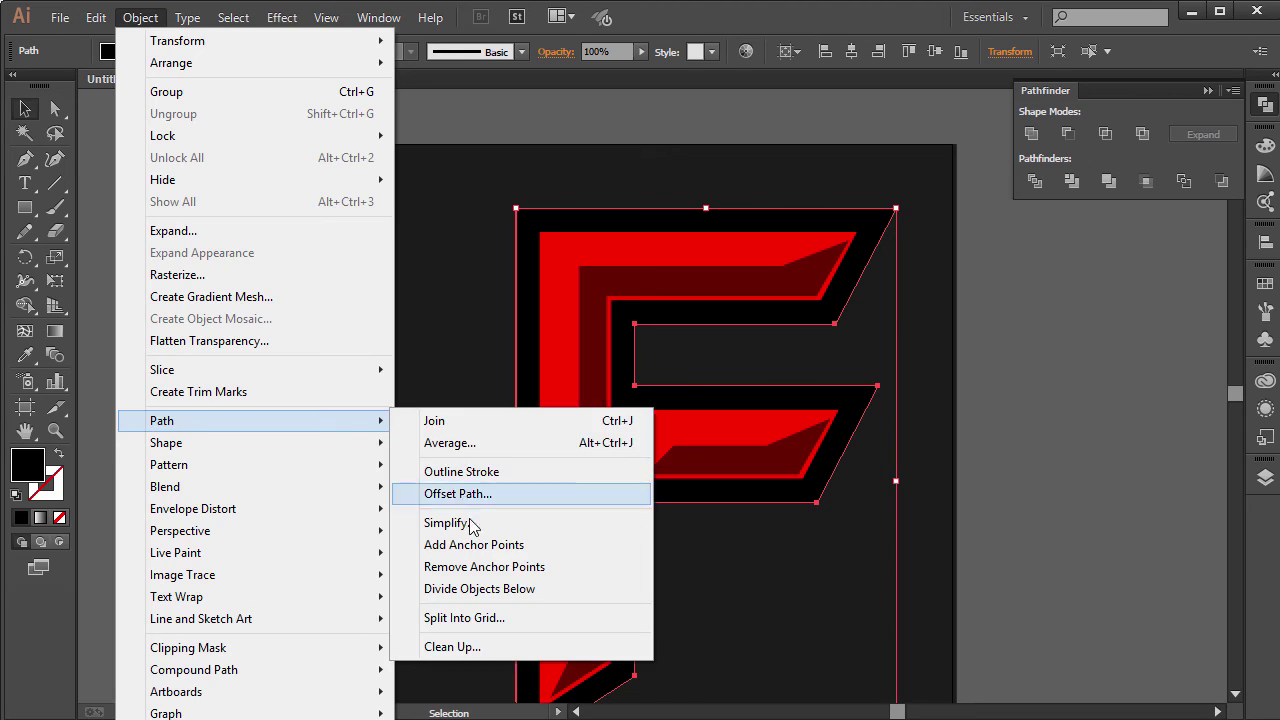
left_click(463, 494)
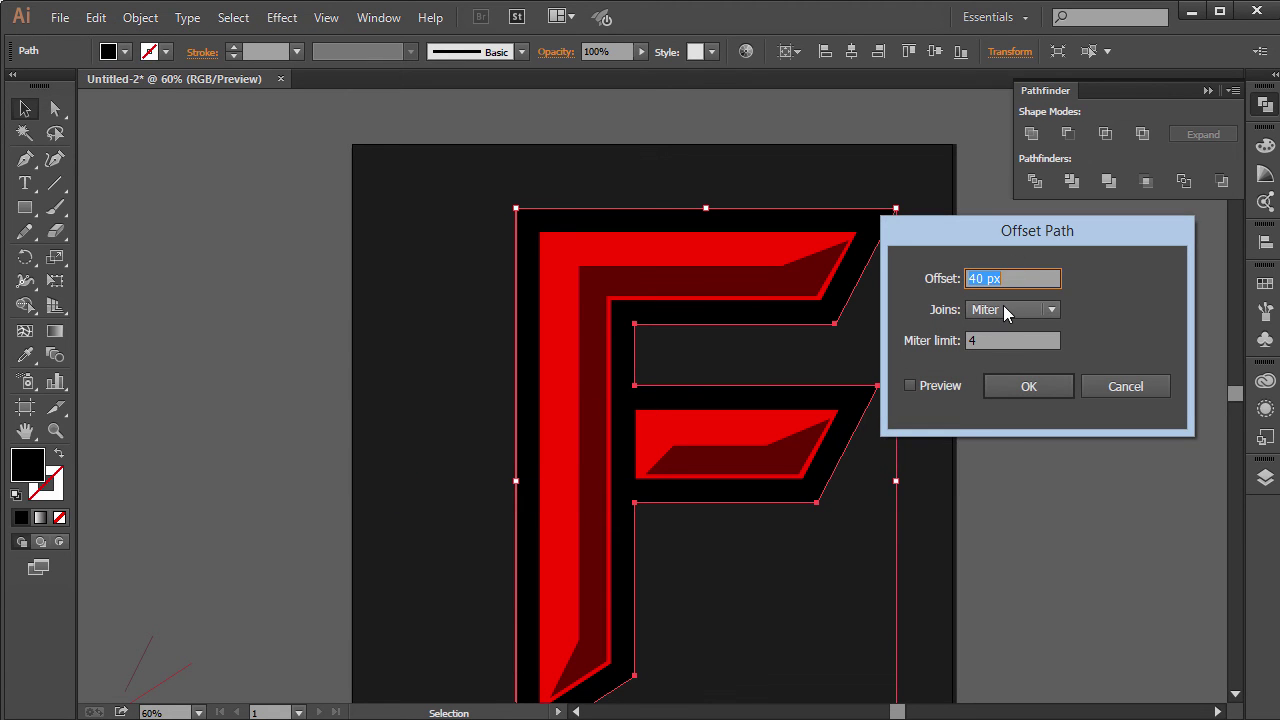
type("20")
key("Tab")
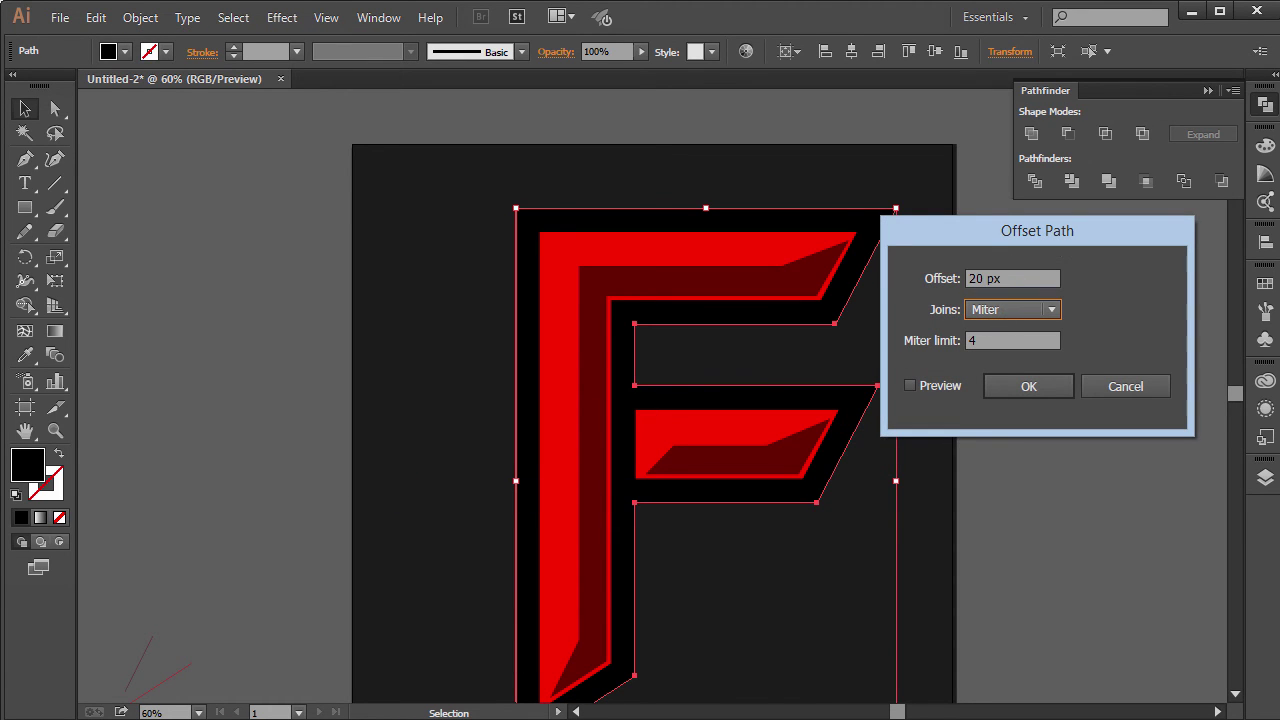
left_click(940, 386)
left_click(1028, 388)
scroll(1027, 394, "down", 1)
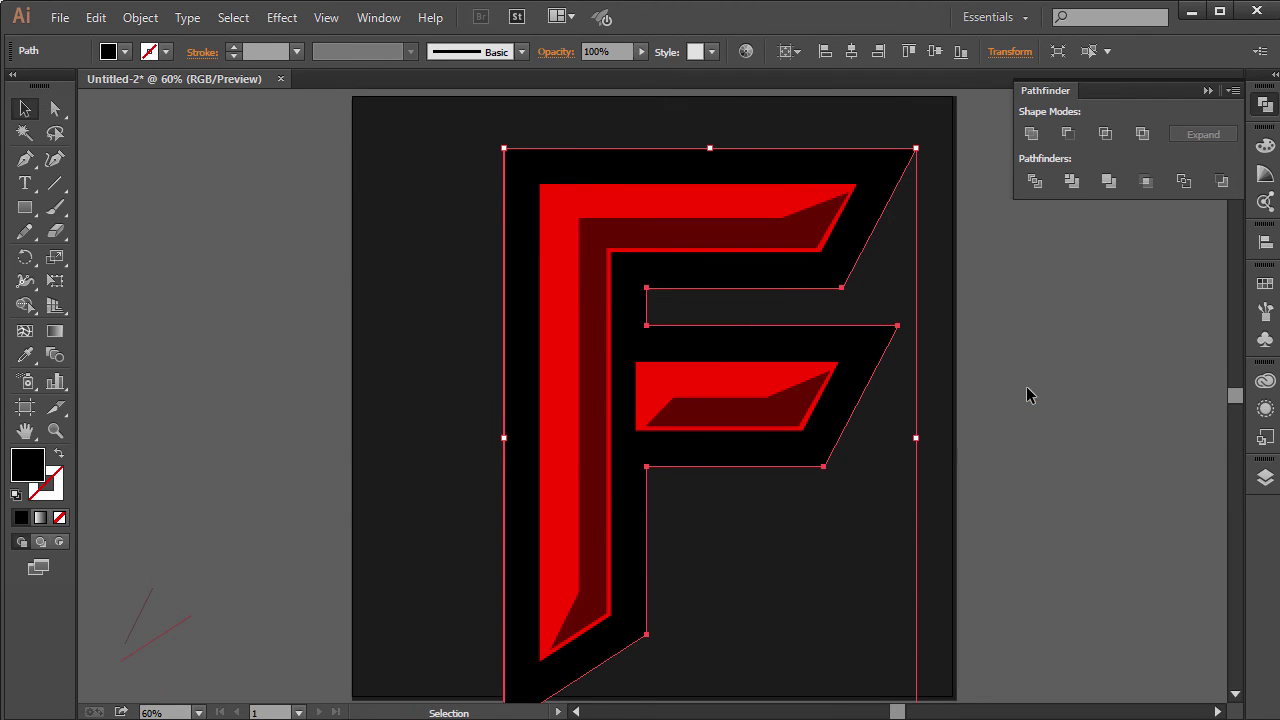
Try a white (ffffff) fill on the new outermost outline, and delete that outline.
double_click(22, 476)
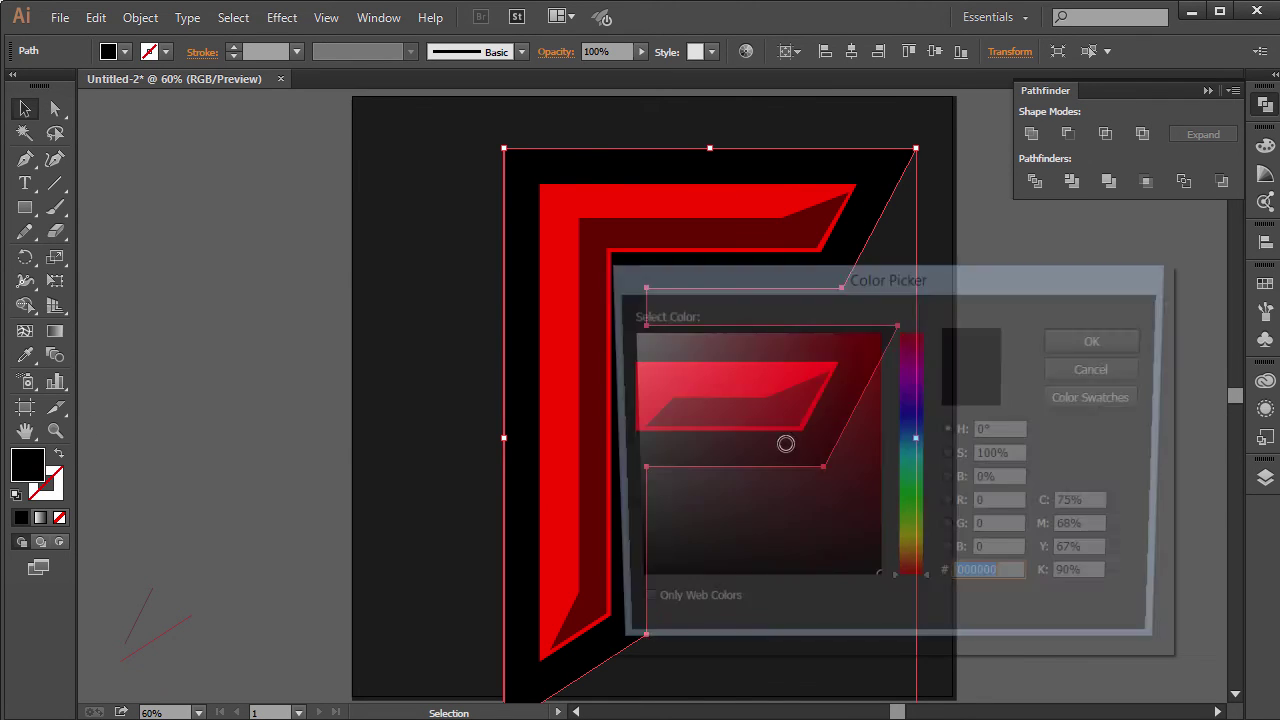
left_click_drag(785, 443, 626, 337)
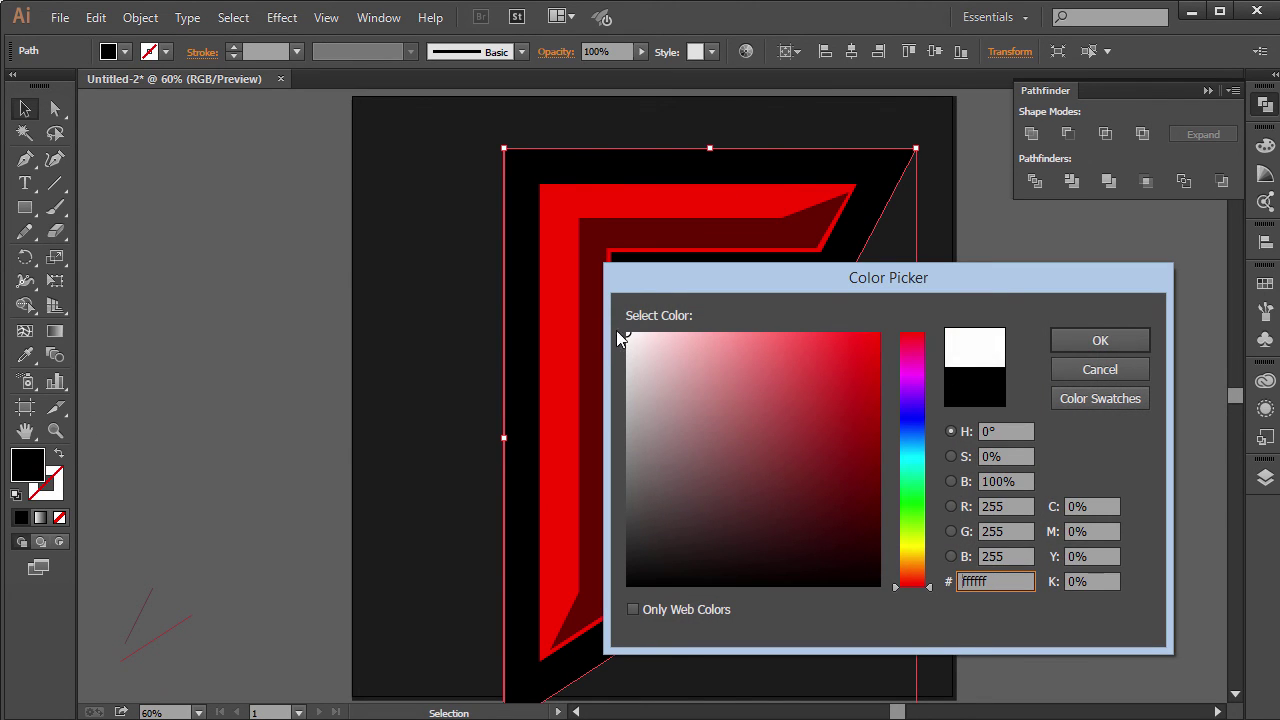
left_click(1100, 342)
left_click(1049, 342)
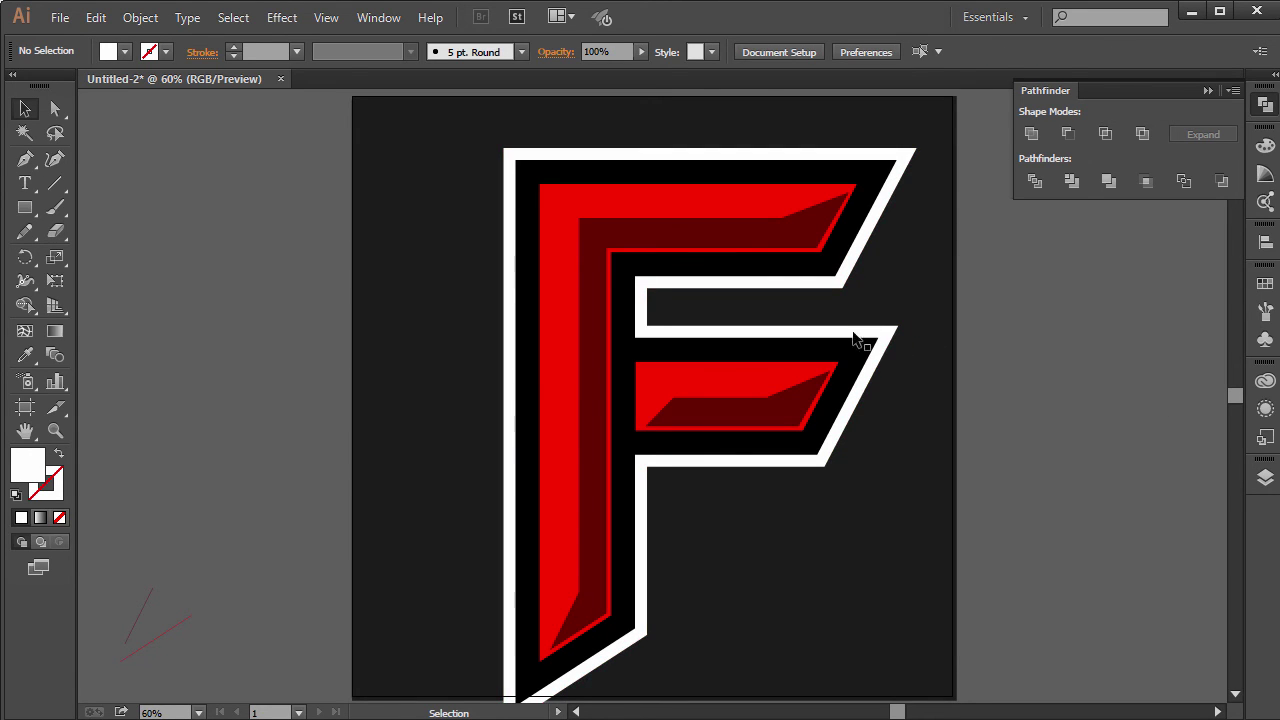
left_click(887, 329)
key("Delete")
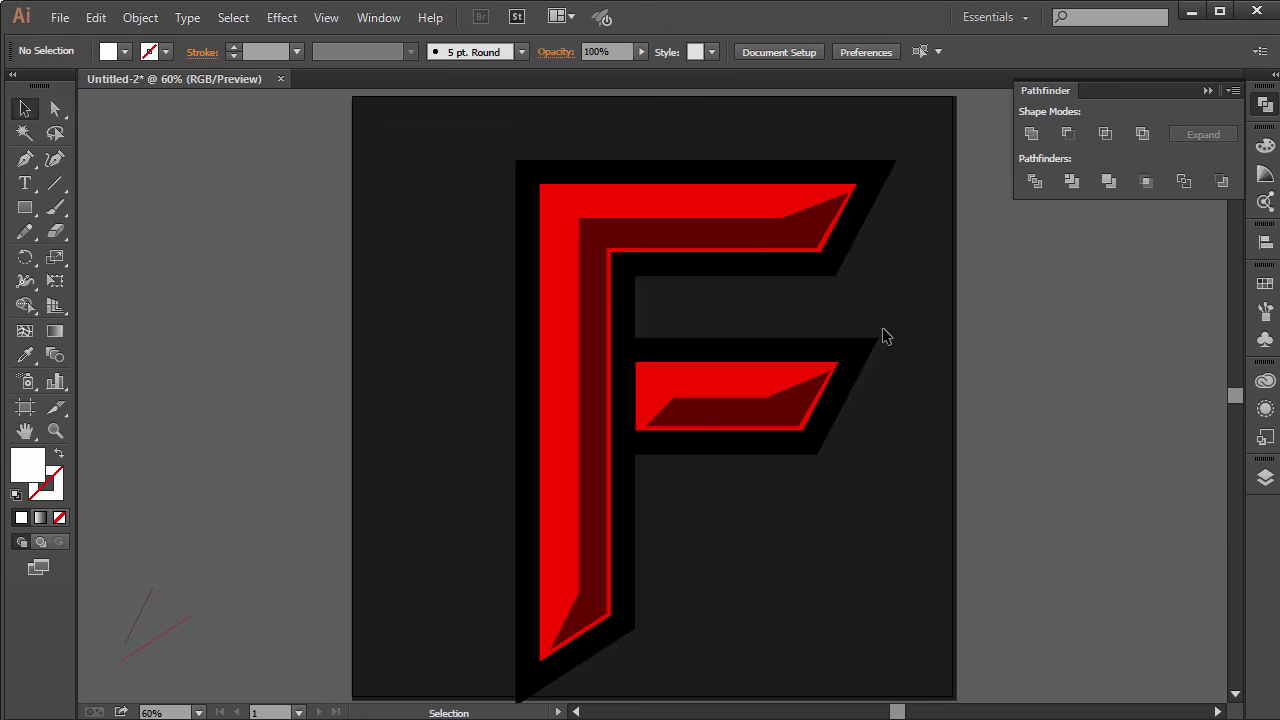
Undo the recent edits back to before the outer F outlines were created.
left_click(834, 363)
left_click(136, 20)
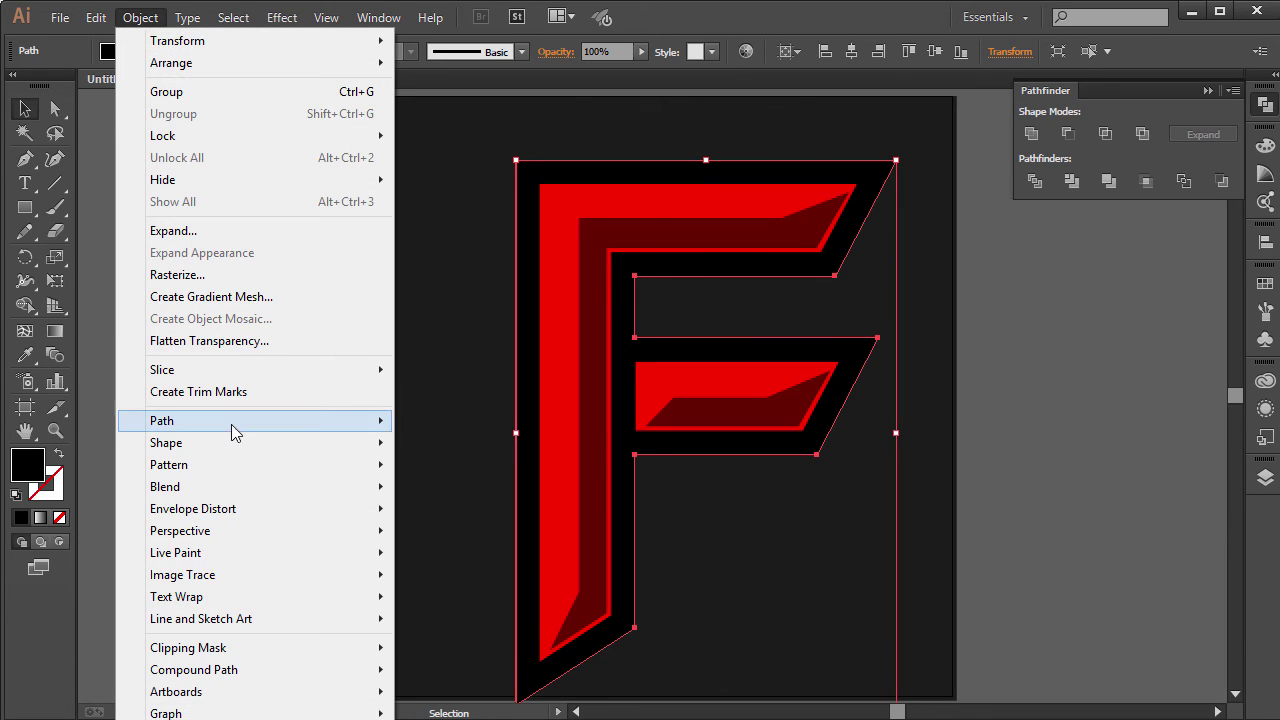
mouse_move(231, 424)
left_click(492, 472)
key("ctrl+z")
key("ctrl+z")
key("ctrl+z")
key("ctrl+z")
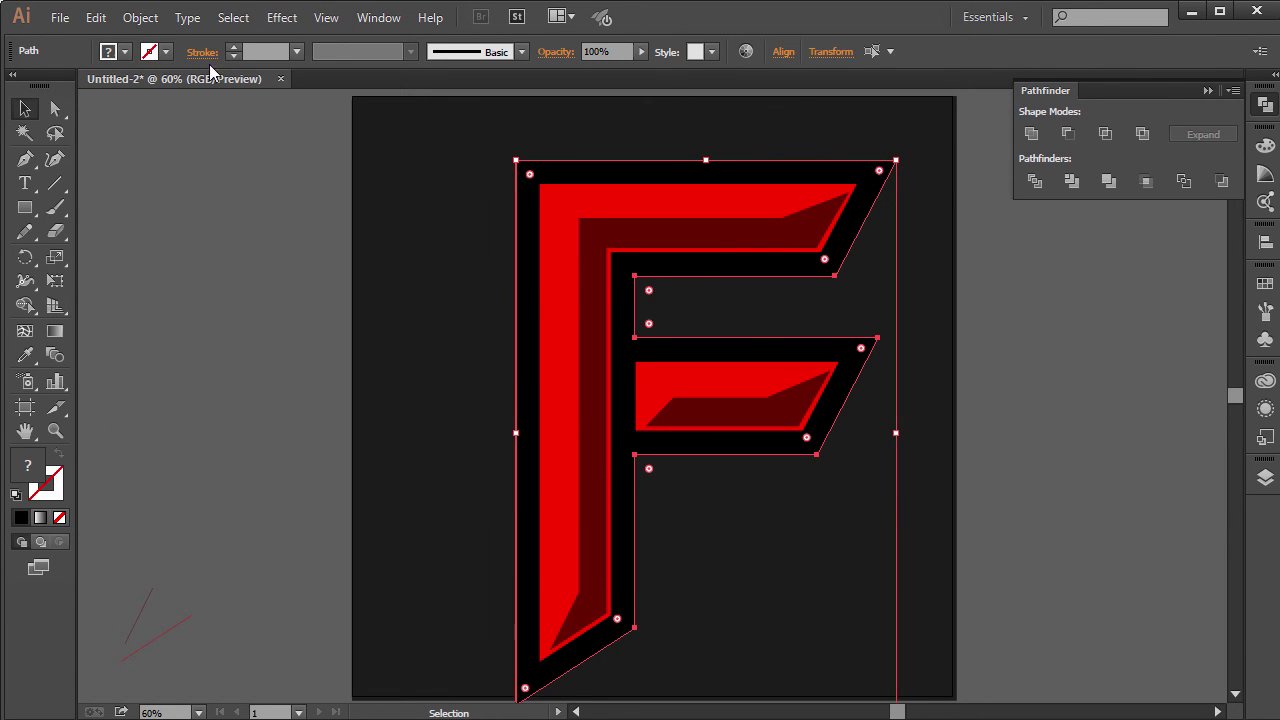
left_click(131, 16)
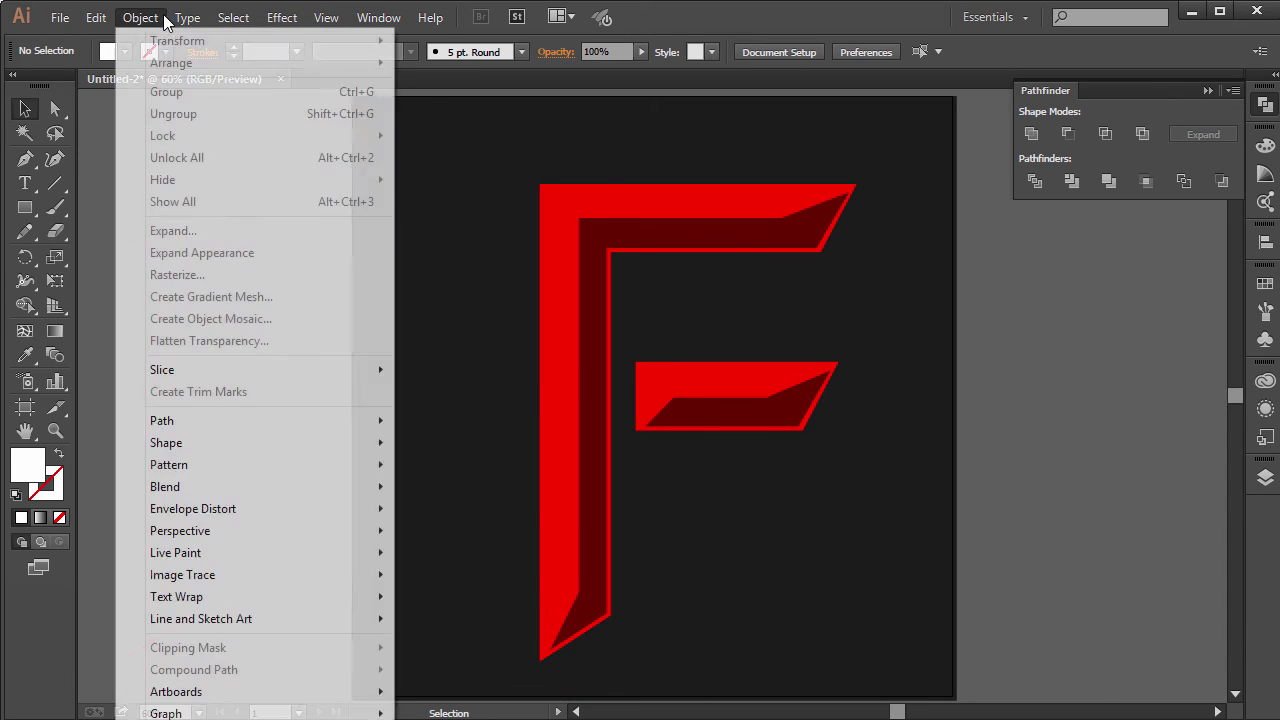
mouse_move(230, 420)
key("Escape")
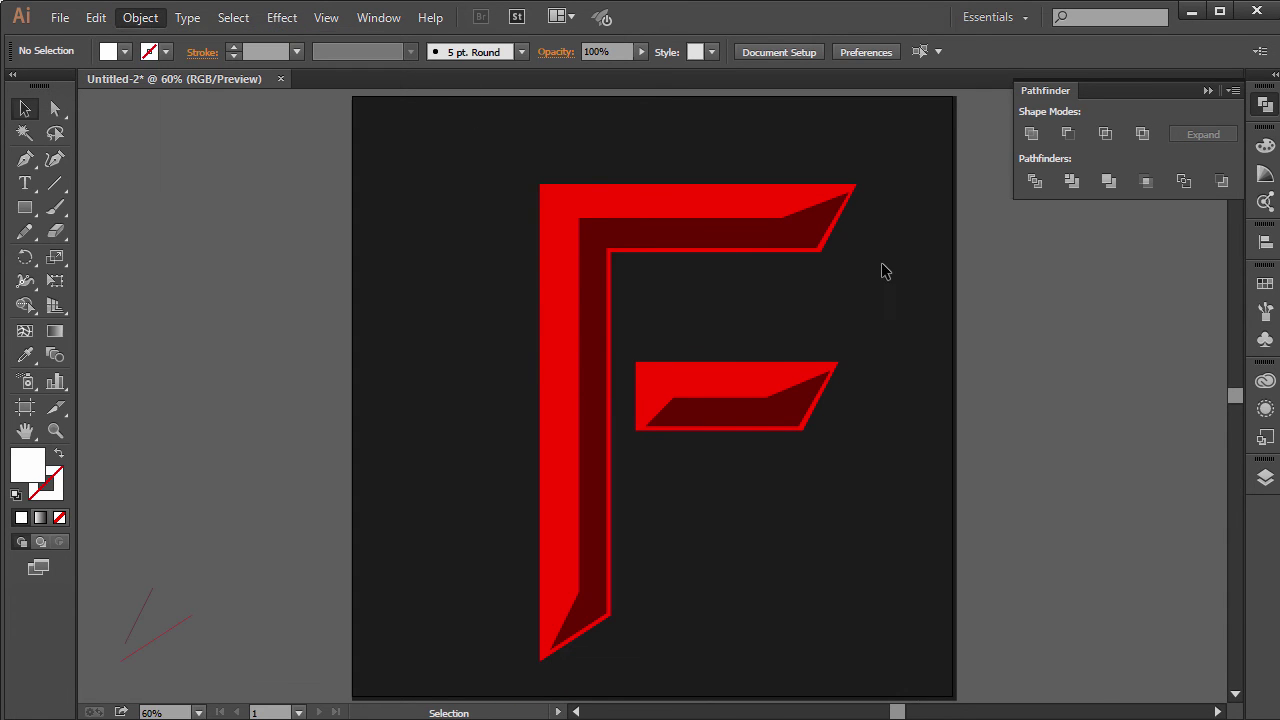
Redo the undone outline edits and delete the white outermost F outline.
key("ctrl+shift+z")
left_click(890, 274)
left_click(837, 286)
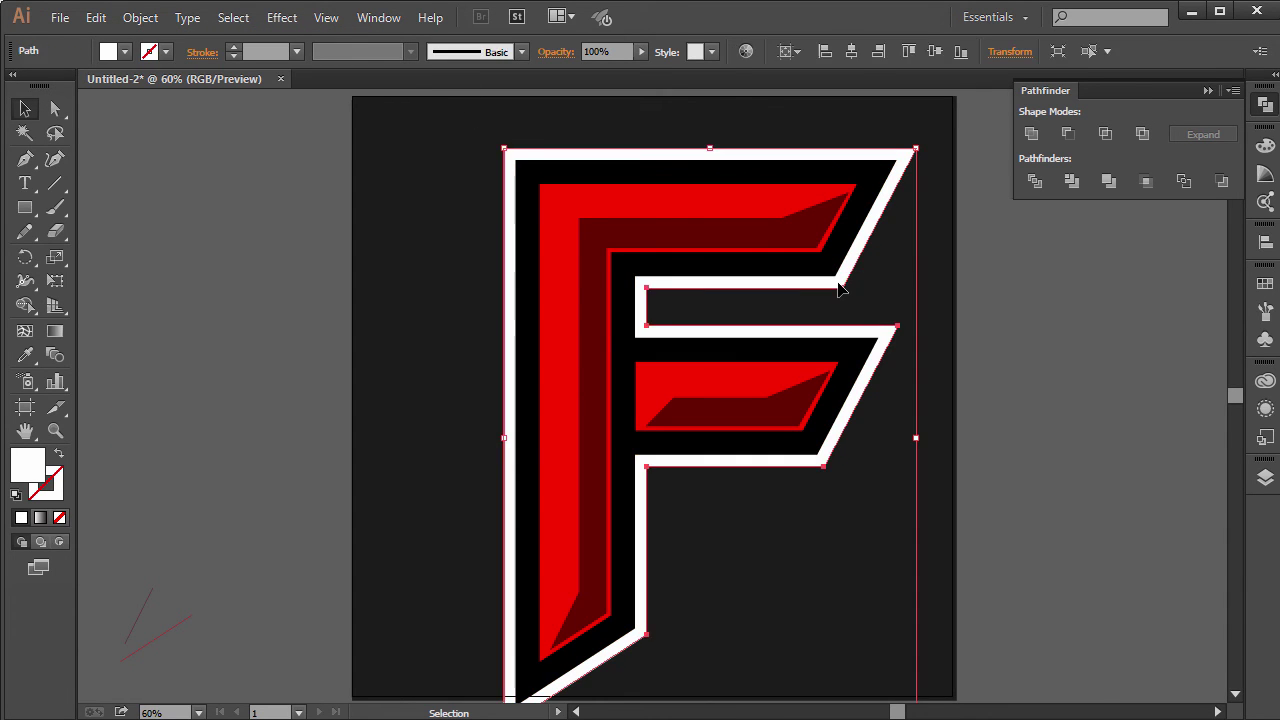
key("Delete")
Offset the black F outline outward by 15 px with miter joins.
left_click(831, 277)
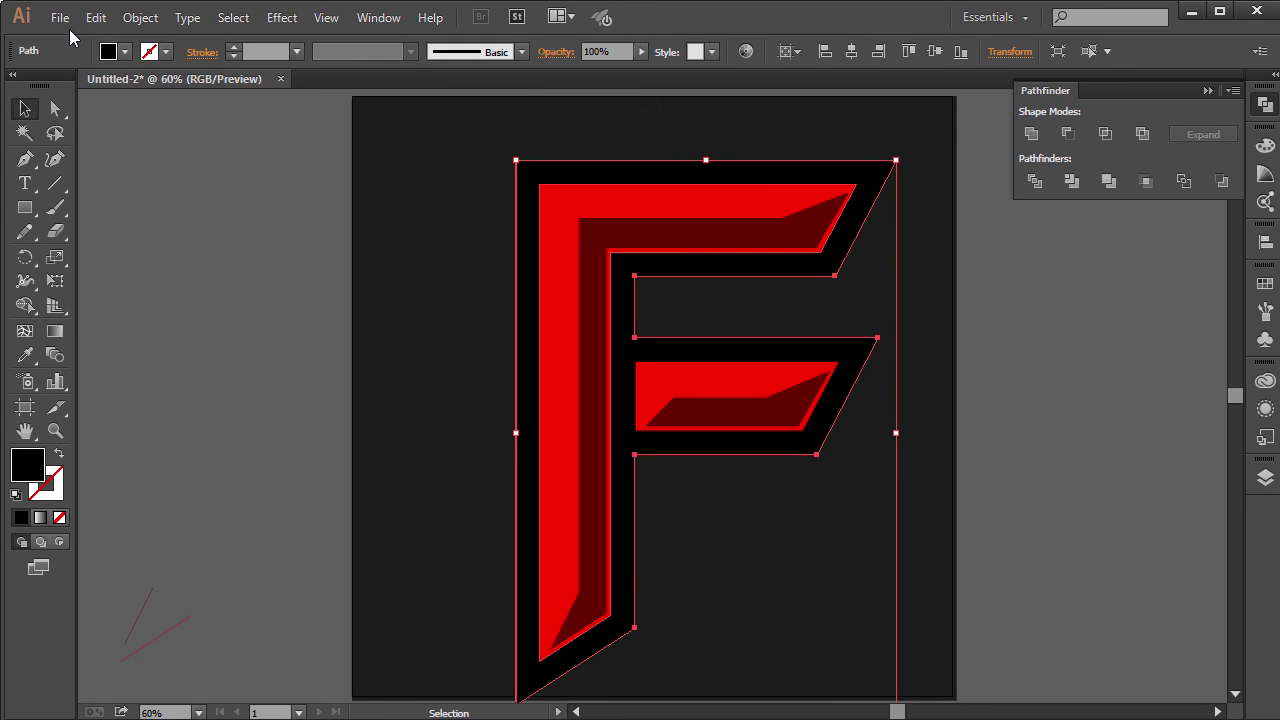
left_click(140, 17)
mouse_move(365, 424)
left_click(465, 493)
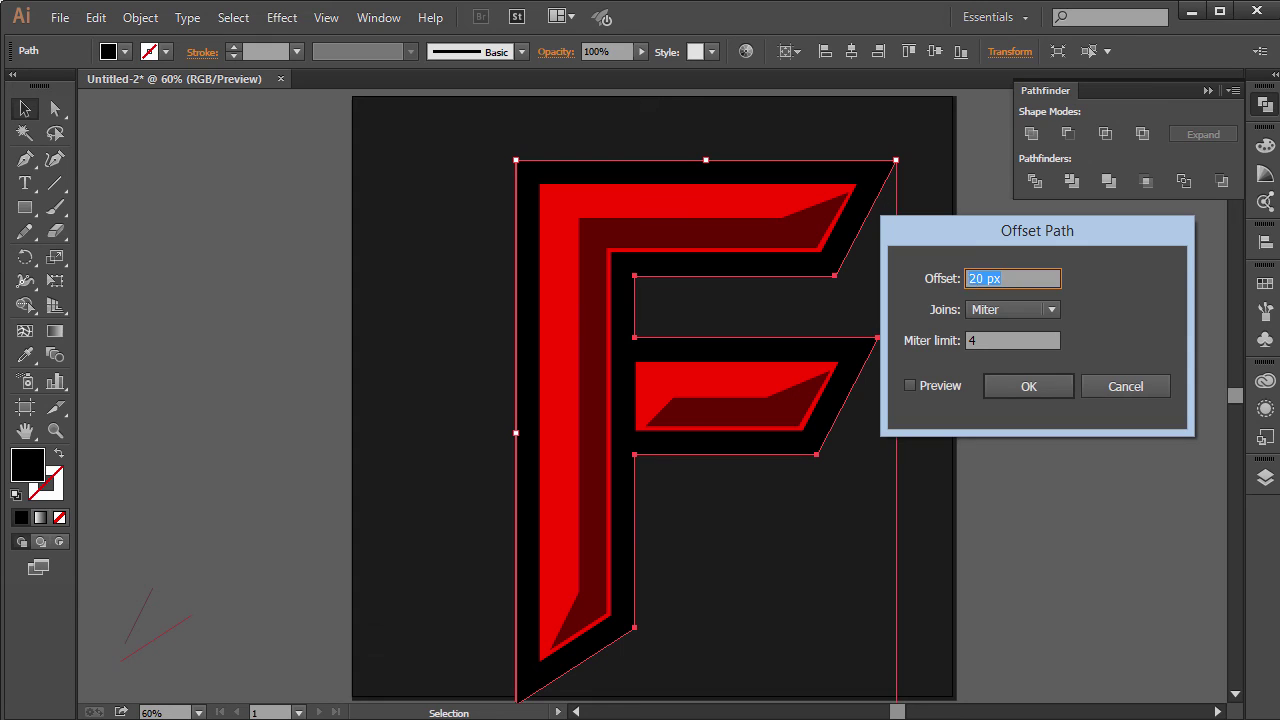
type("10")
key("Tab")
left_click(941, 385)
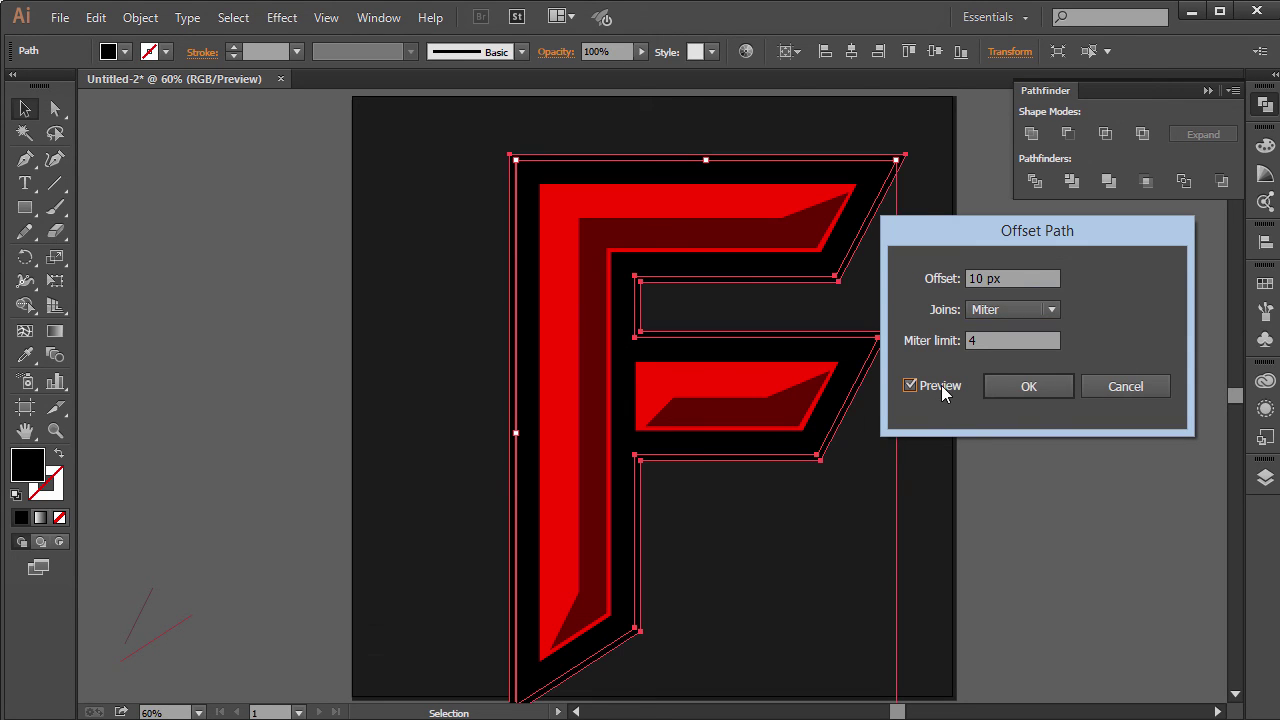
left_click(1028, 278)
type("15")
key("Tab")
double_click(938, 383)
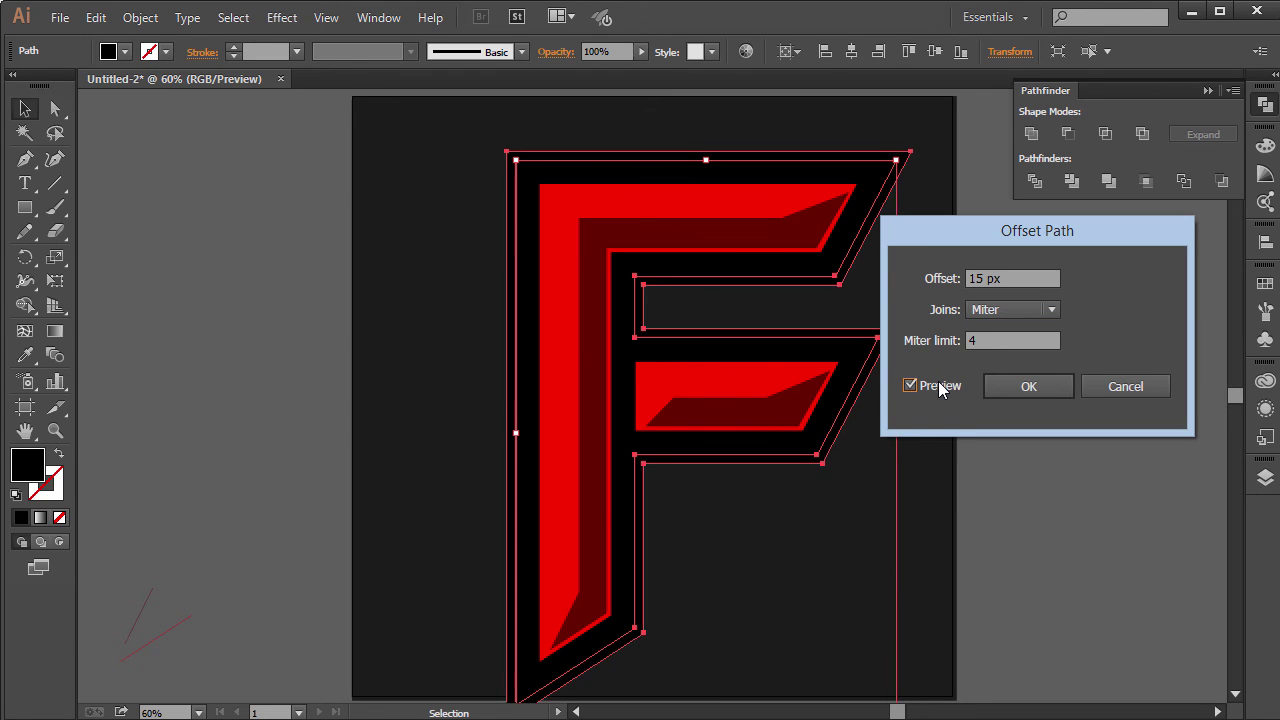
Fill the new outermost F outline with white (ffffff).
double_click(20, 472)
left_click(628, 334)
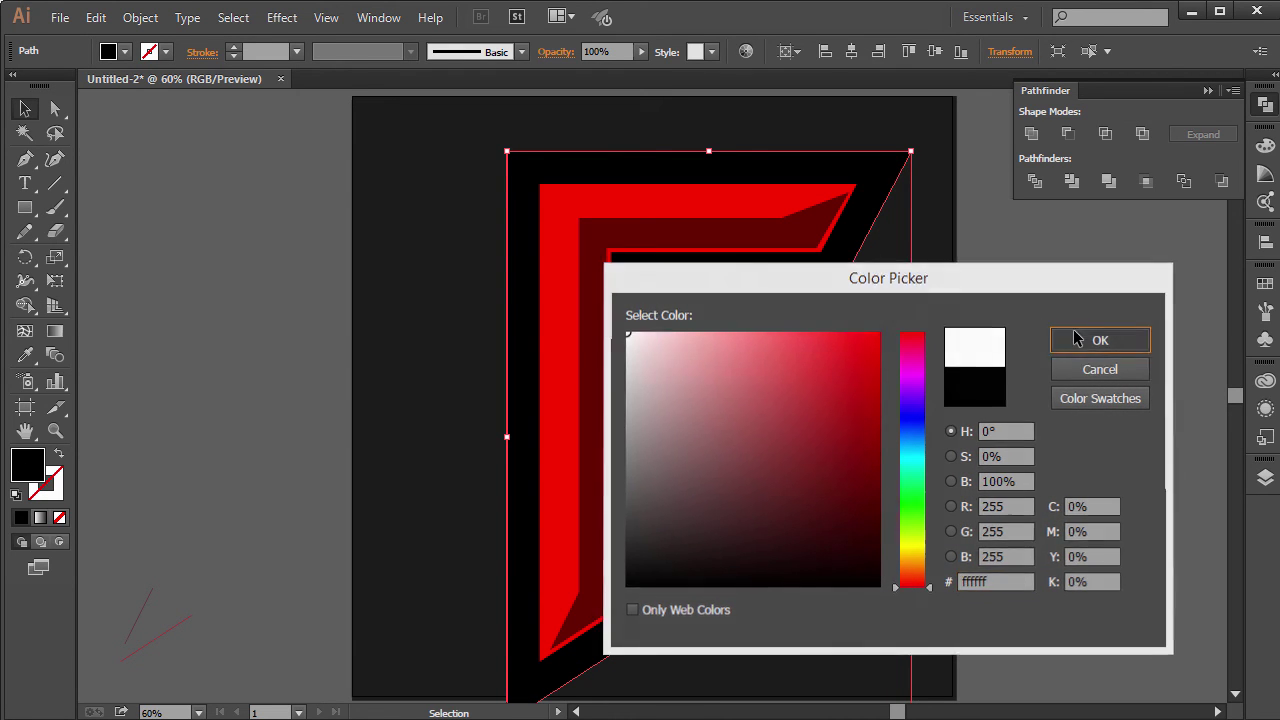
left_click(1075, 340)
left_click(1045, 330)
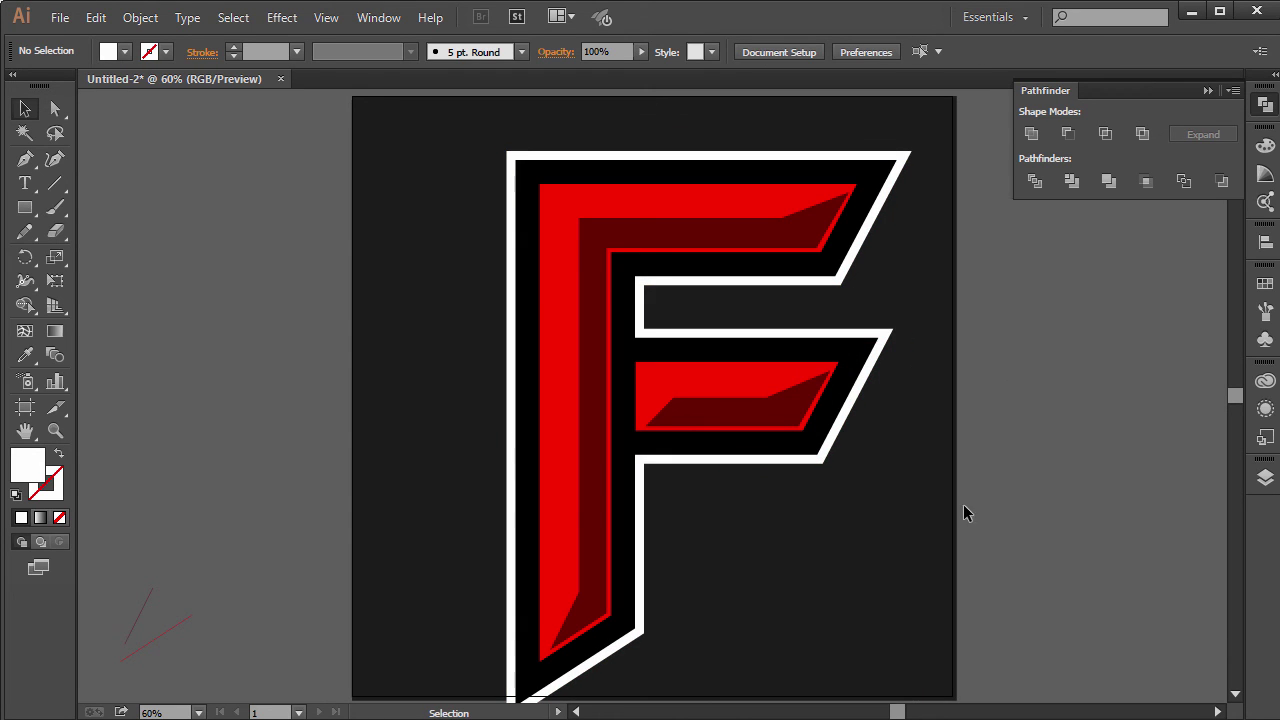
Group all the F pieces and scale the letter down proportionally about its centre so it fits inside the artboard.
key("ctrl+a")
right_click(564, 272)
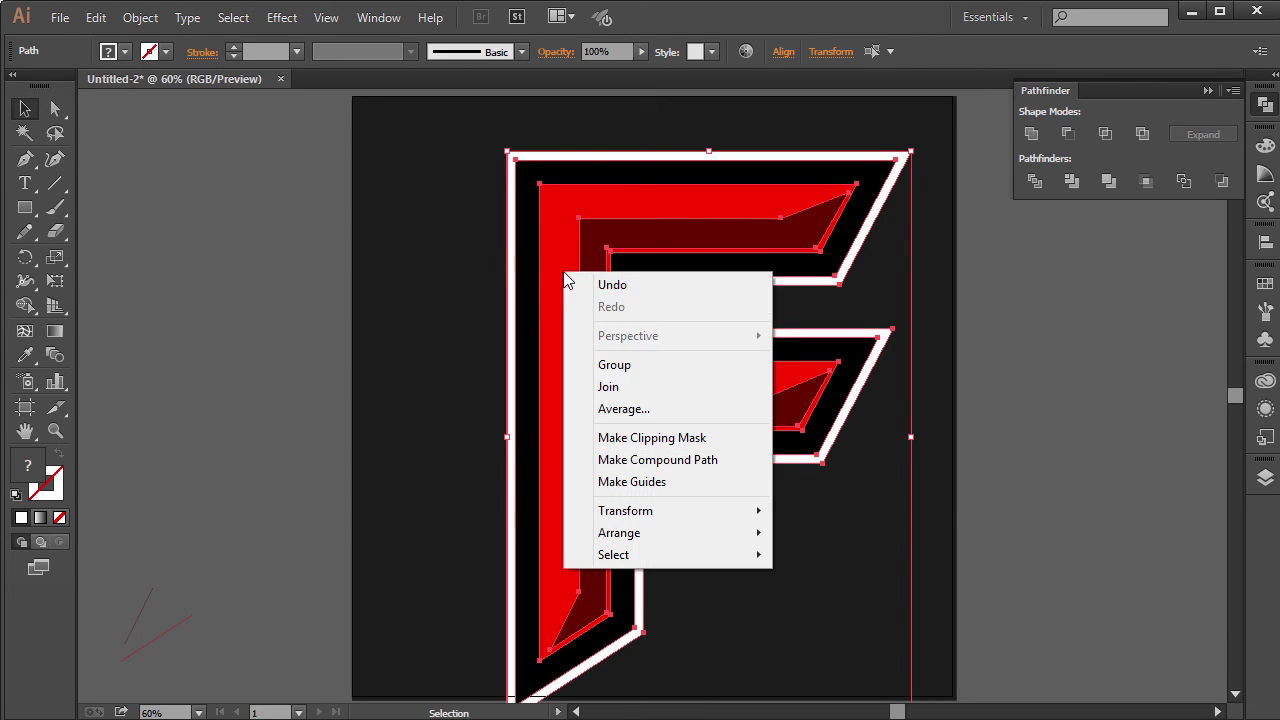
left_click(659, 366)
left_click_drag(909, 153, 838, 254)
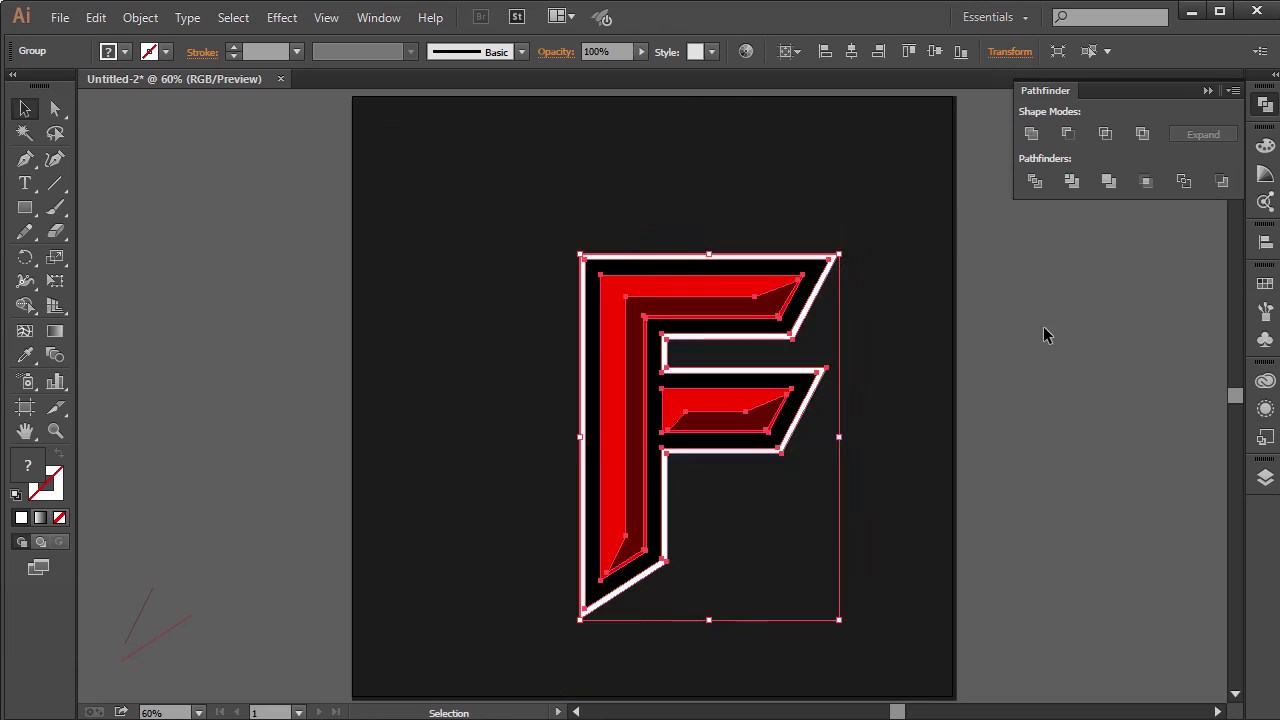
left_click(1045, 335)
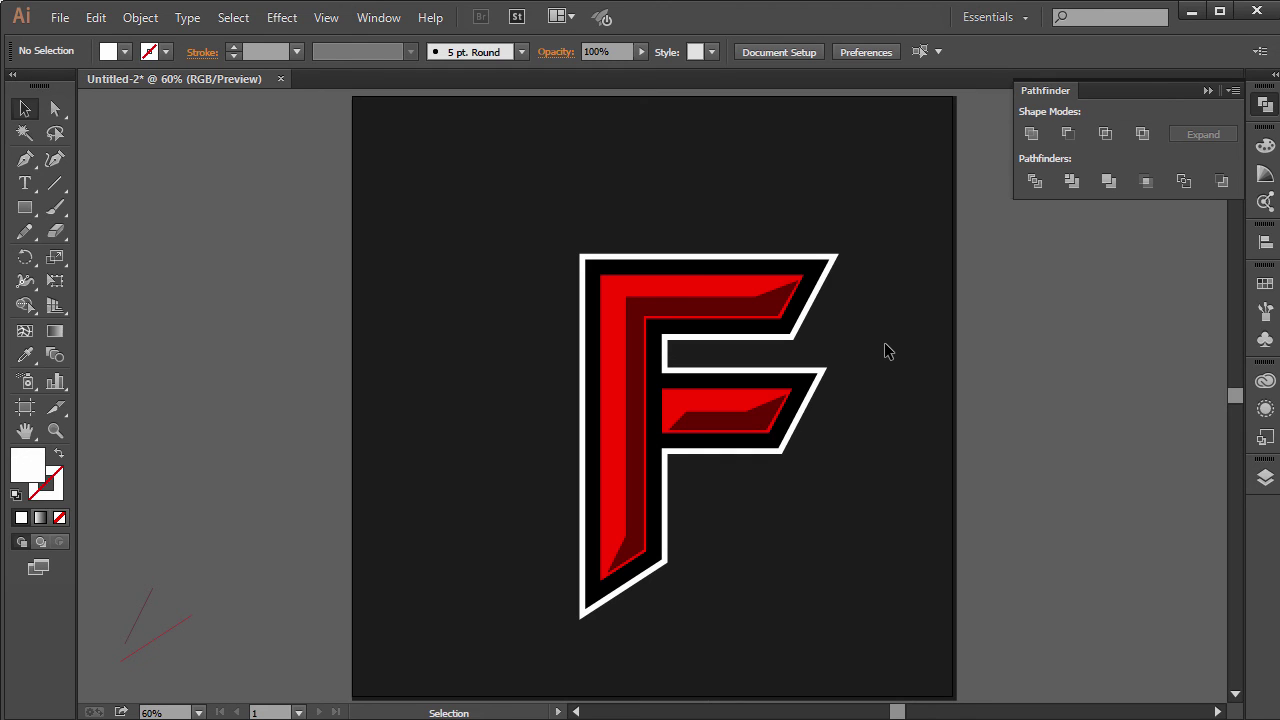
Lengthen the F's top arm by shifting all the anchor points at its slanted end to the right.
key("a")
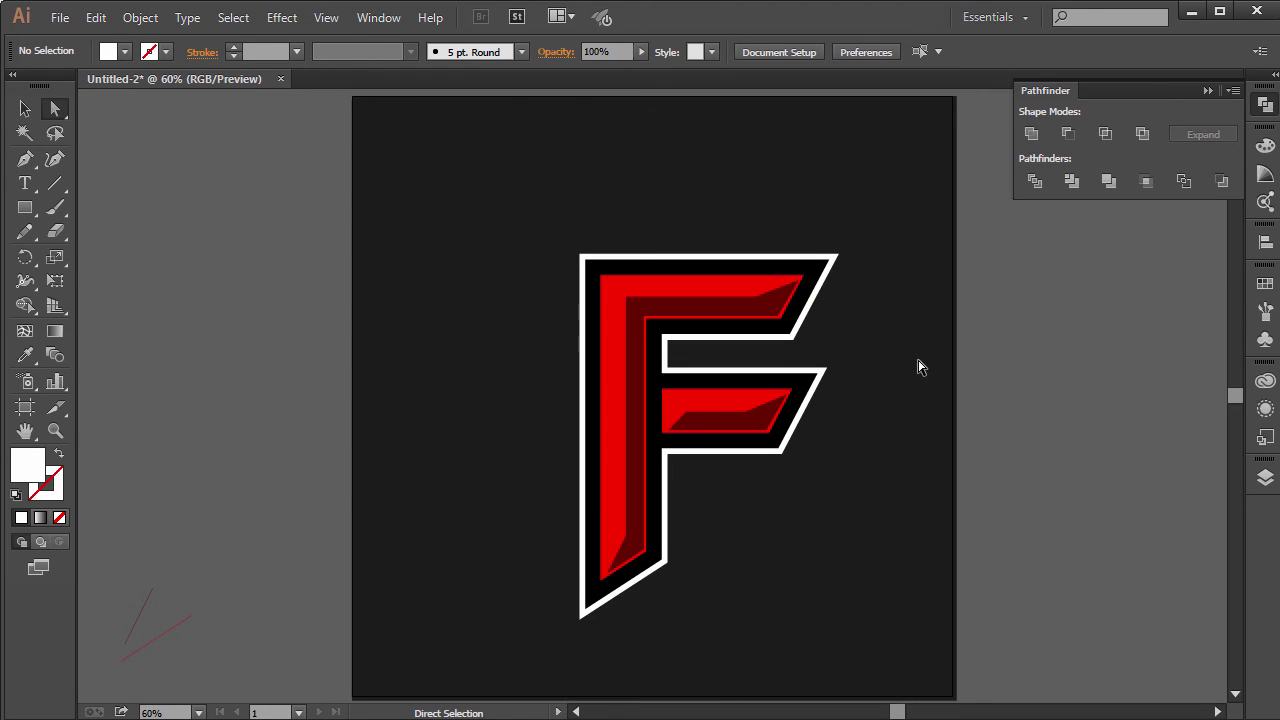
left_click_drag(920, 363, 730, 240)
key("shift+Right")
key("shift+Right")
key("shift+Right")
key("shift+Right")
key("shift+Right")
key("shift+Right")
key("shift+Right")
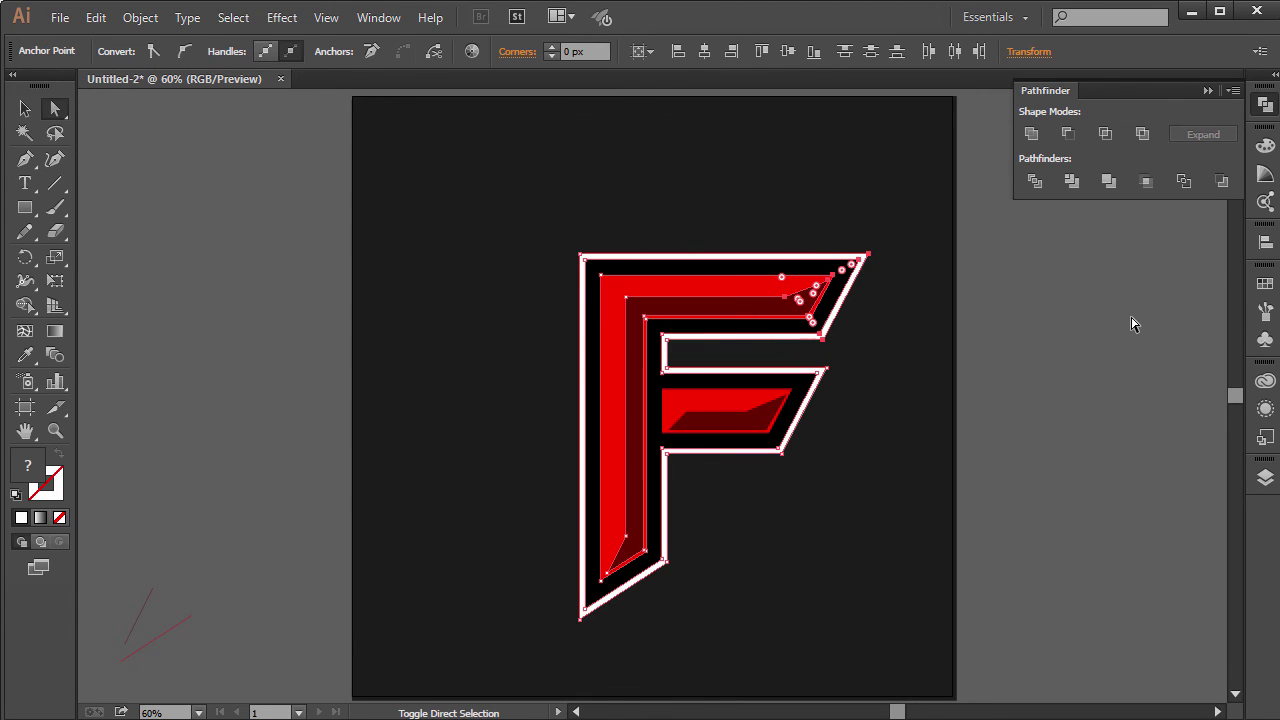
left_click(1133, 323)
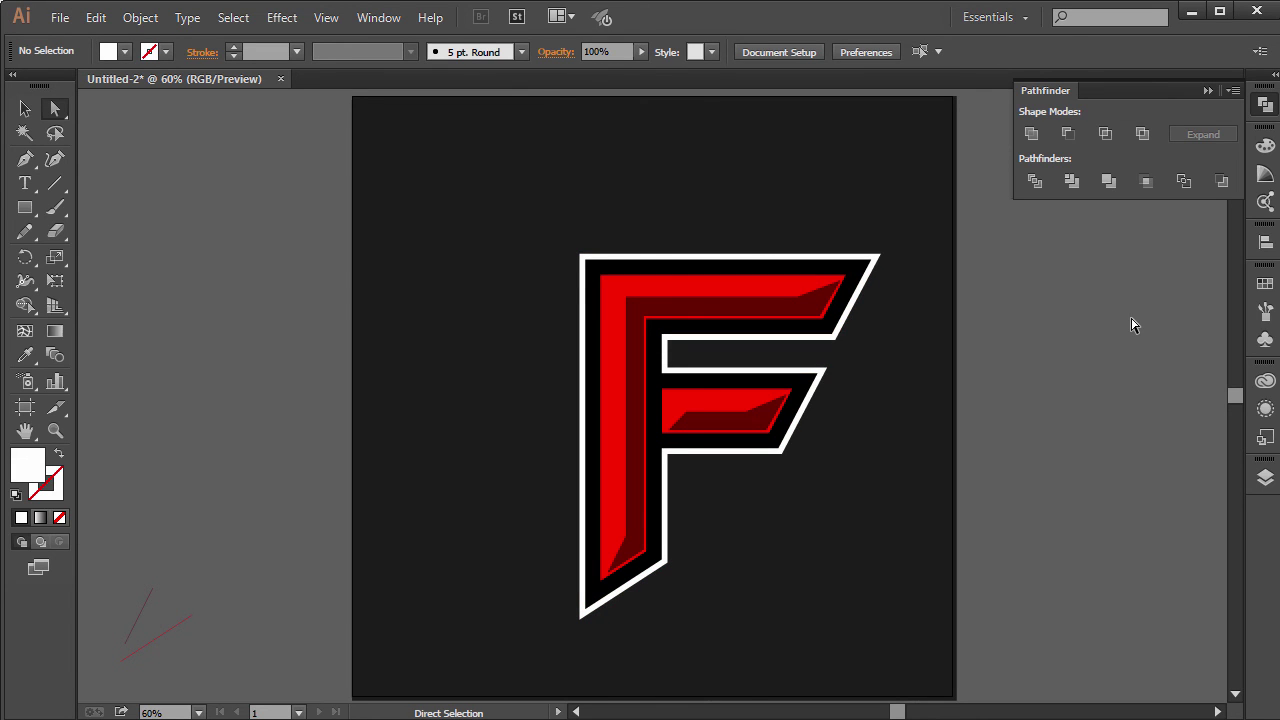
Group the F pieces, move the letter to the artboard's left side and place a duplicate level with it on the right.
key("ctrl+a")
right_click(637, 297)
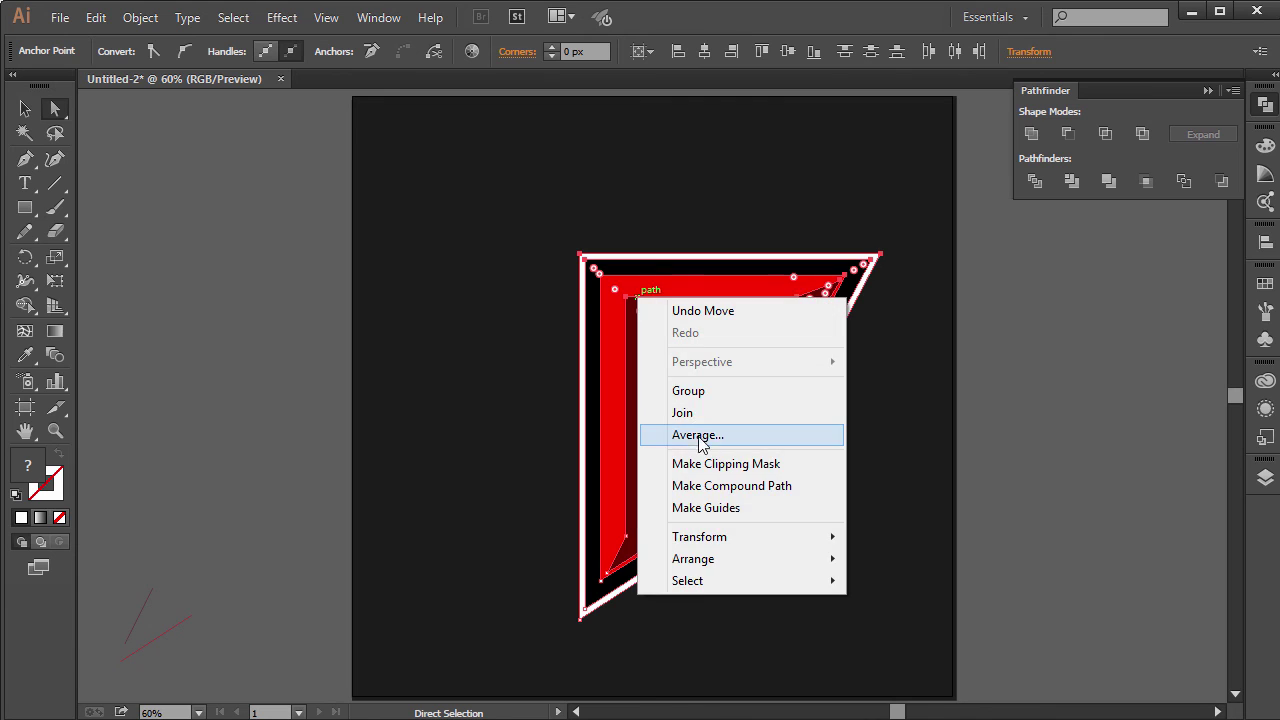
left_click(698, 392)
left_click_drag(690, 316, 530, 314)
left_click_drag(482, 352, 770, 362)
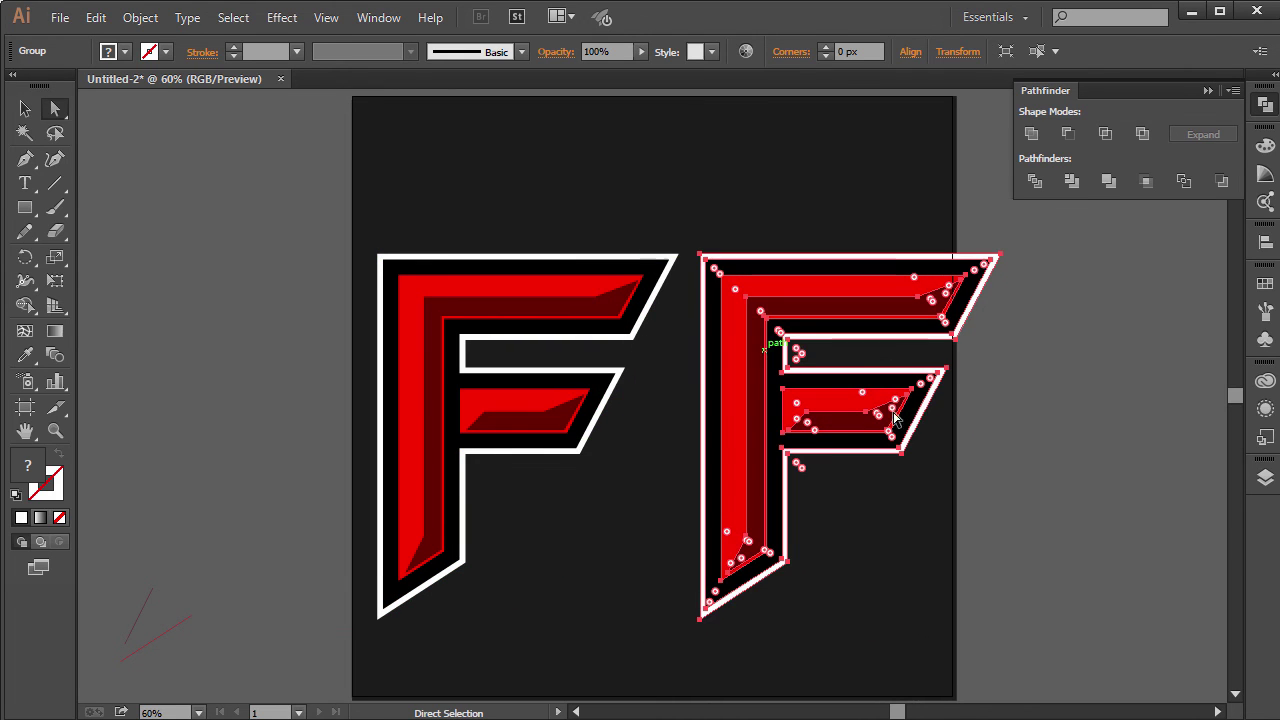
left_click(971, 437)
Fill both bright red pieces of the duplicate F with yellow (edff00).
left_click(797, 411)
left_click(731, 403, "shift")
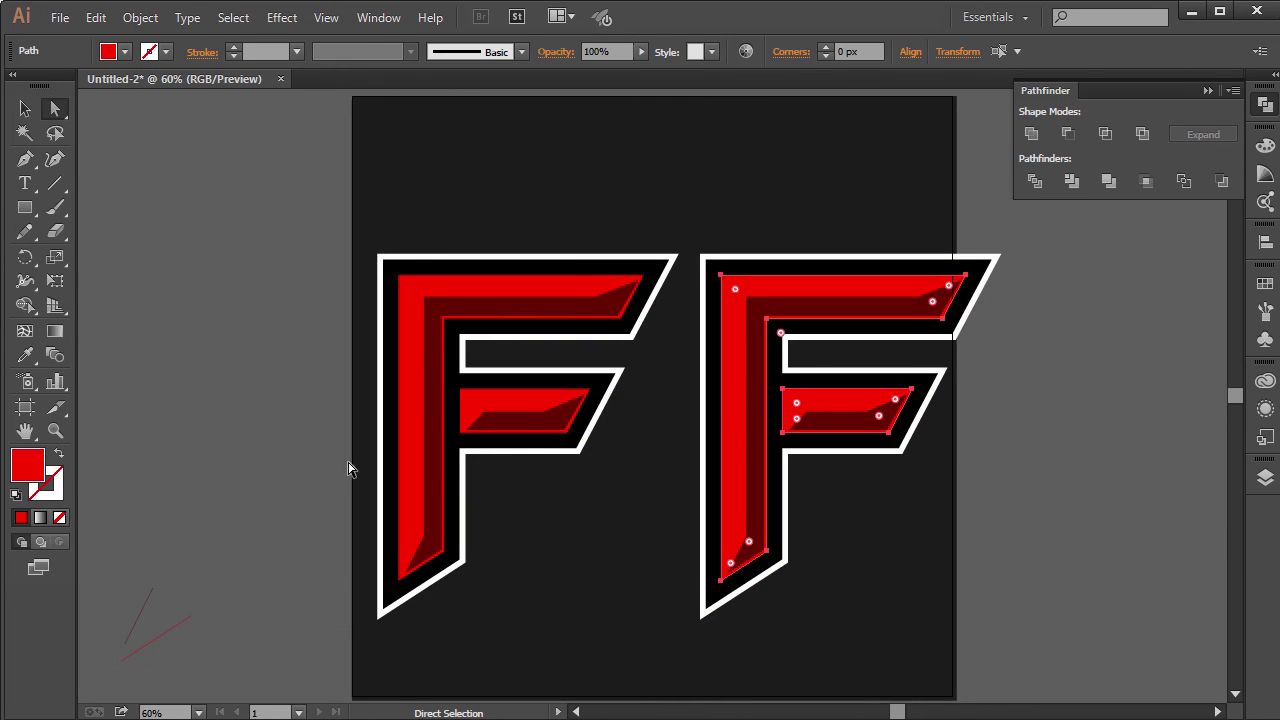
double_click(38, 465)
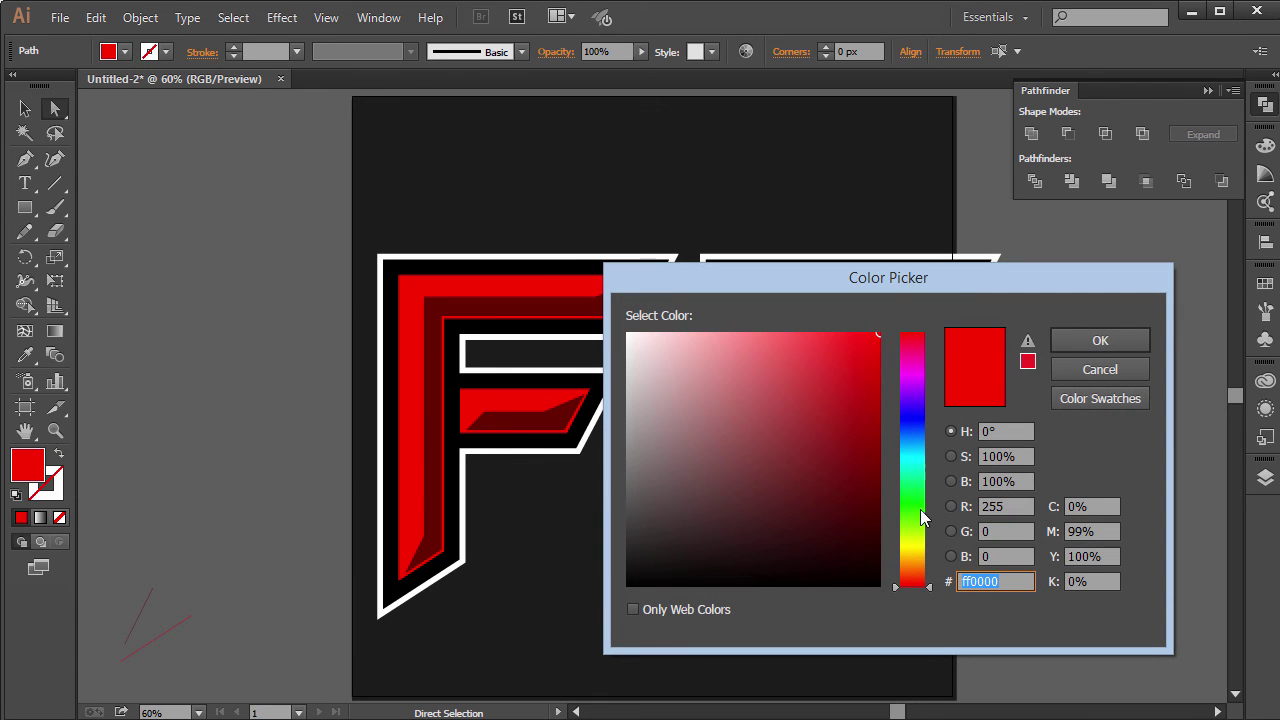
left_click(917, 551)
left_click_drag(917, 550, 917, 537)
left_click(1060, 340)
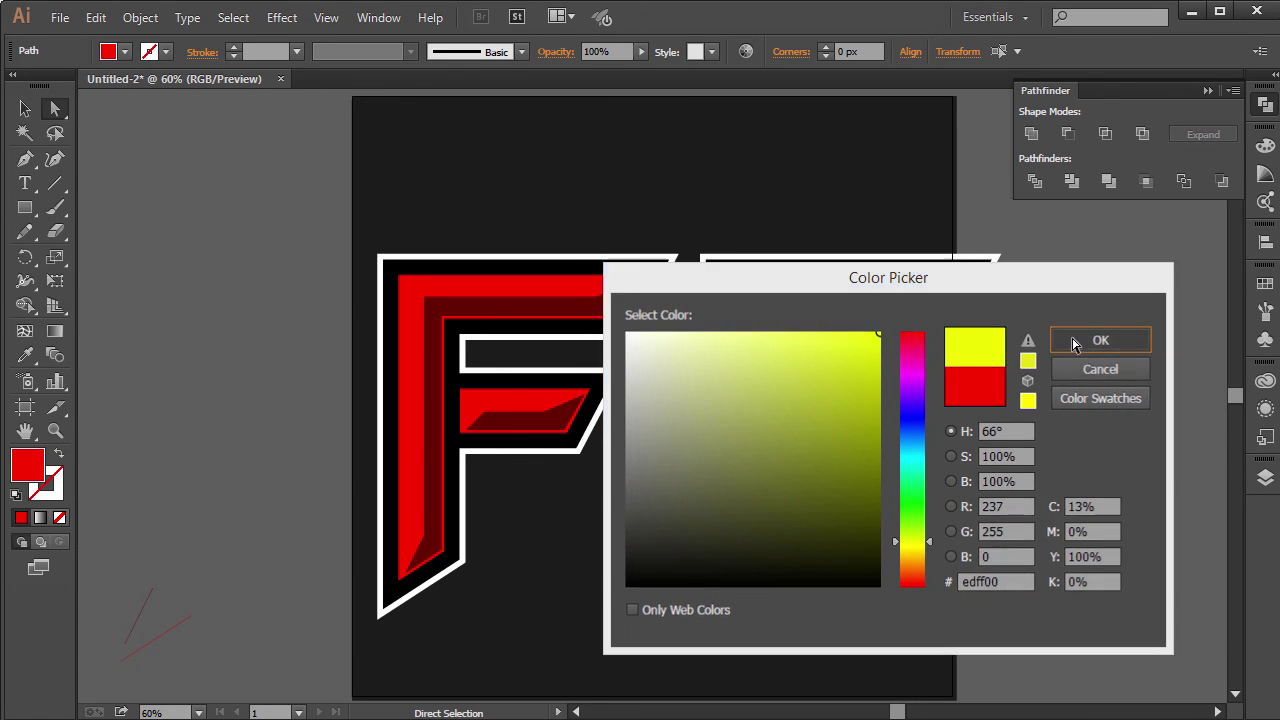
left_click(869, 345)
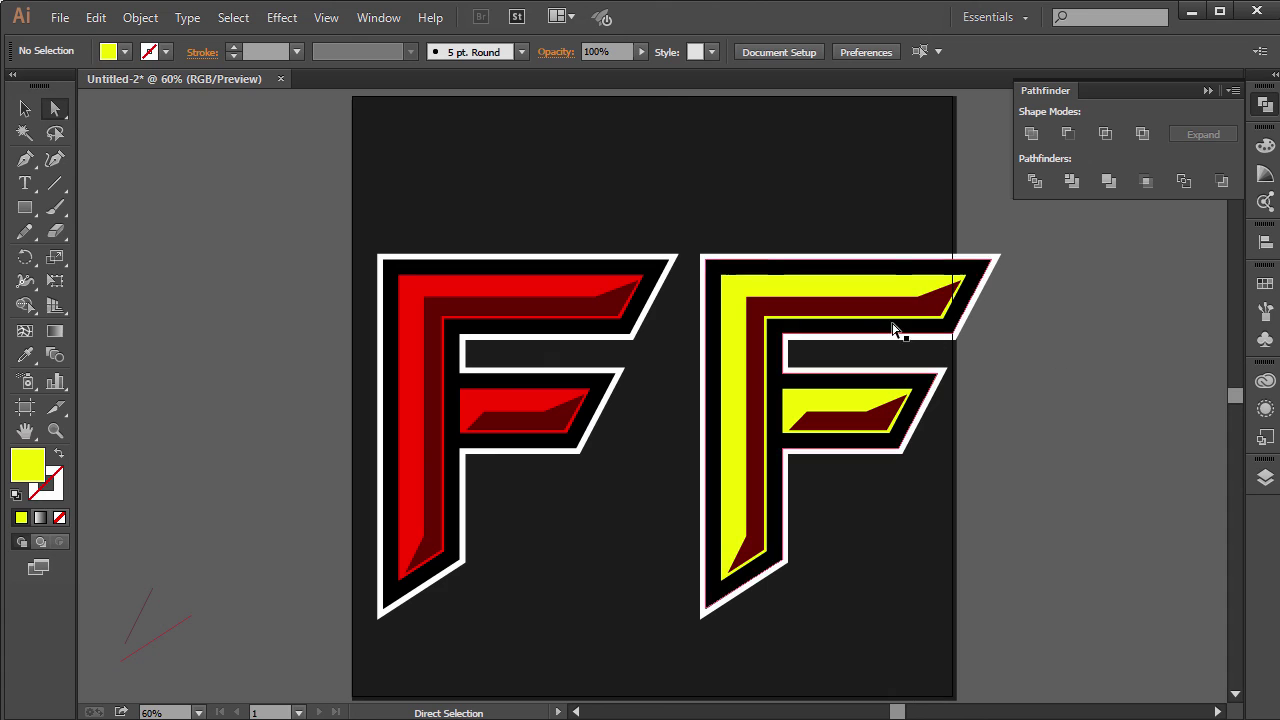
Recolour both dark red insets of the duplicate F to a dark olive yellow.
left_click(878, 312)
left_click(845, 420, "shift")
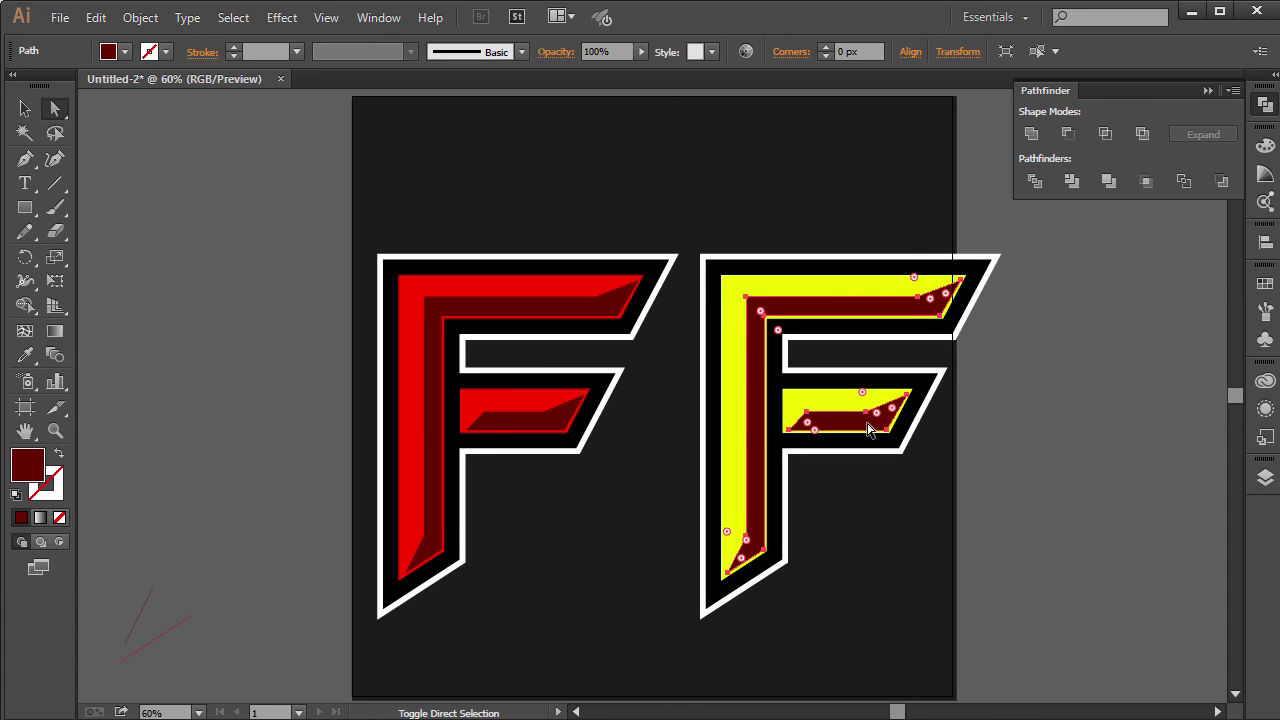
double_click(30, 472)
left_click_drag(918, 540, 918, 553)
left_click(1120, 341)
left_click(1118, 343)
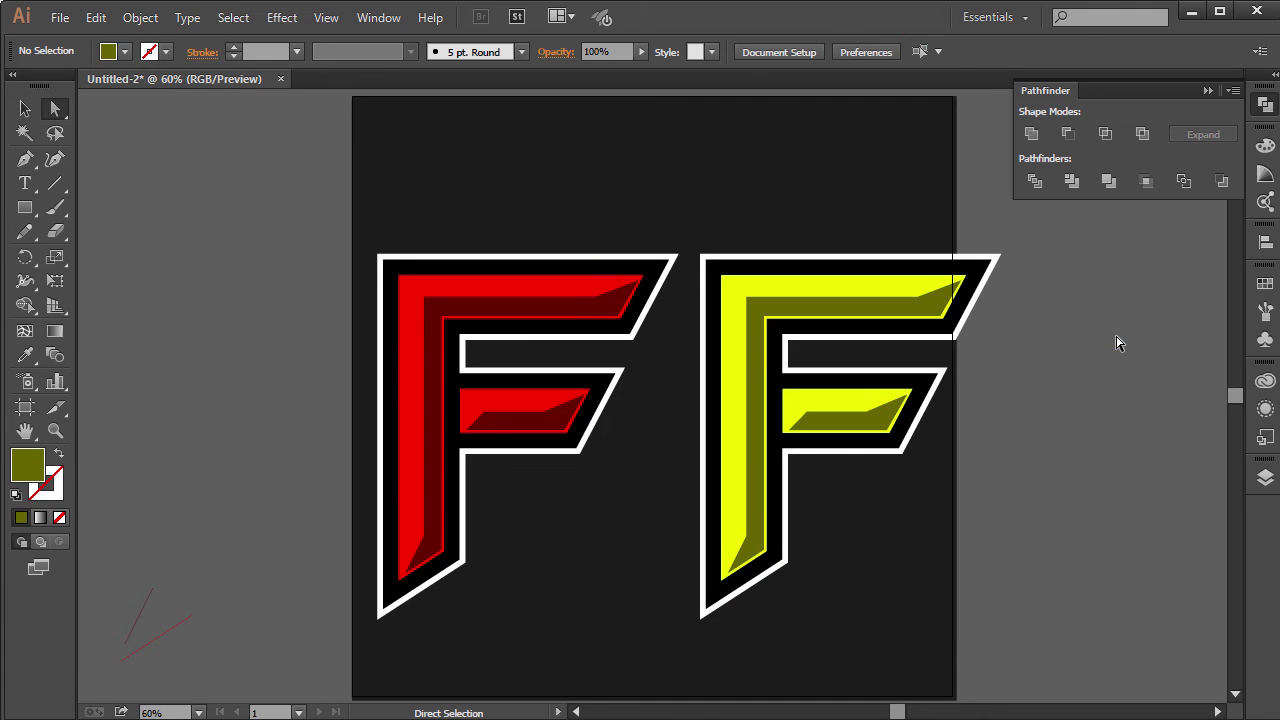